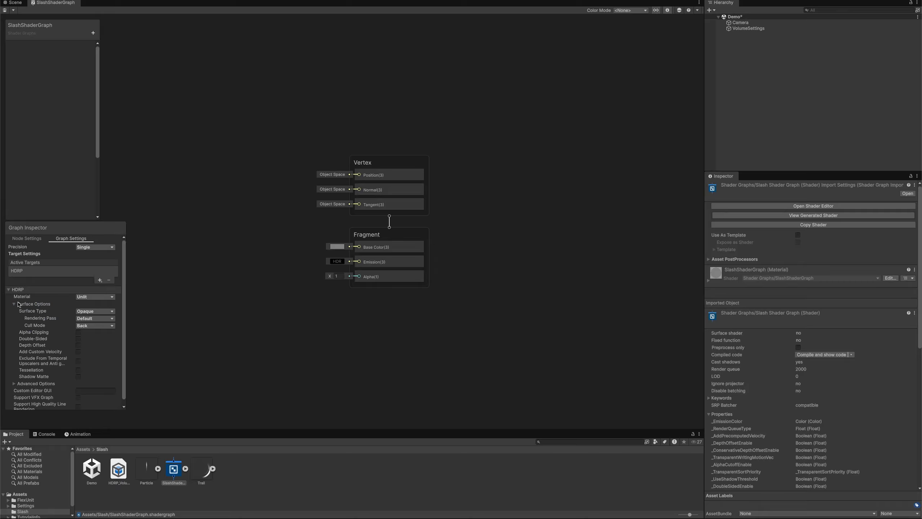
- Configure the HDRP graph settings with a Transparent surface type, a different blending mode and Support VFX Graph enabled
{"action": "left_click", "coordinate": [88, 311]}
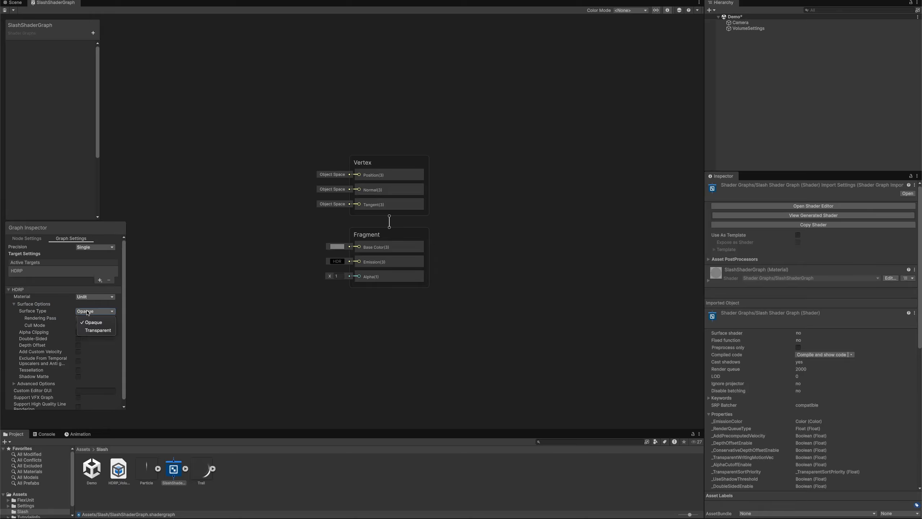
{"action": "left_click", "coordinate": [90, 330]}
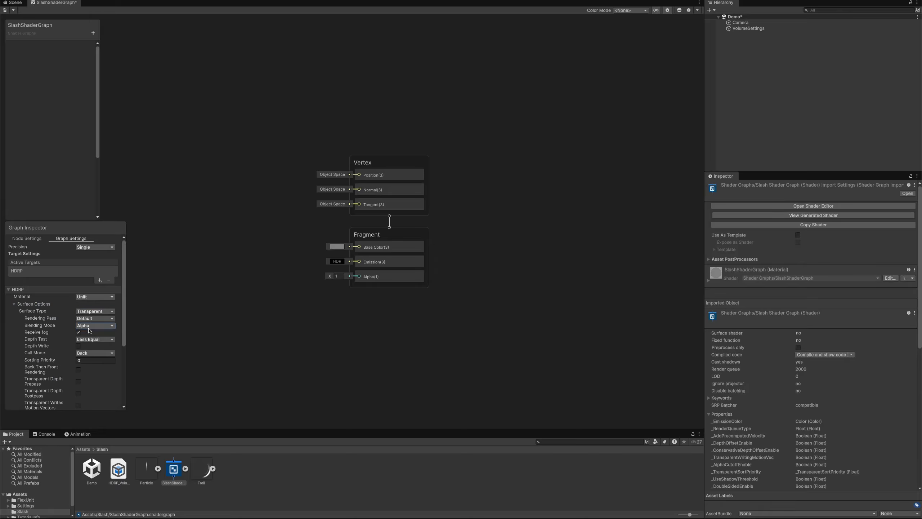
{"action": "left_click", "coordinate": [90, 325]}
{"action": "left_click", "coordinate": [91, 345]}
{"action": "scroll", "coordinate": [93, 356], "scroll_direction": "down", "scroll_amount": 5}
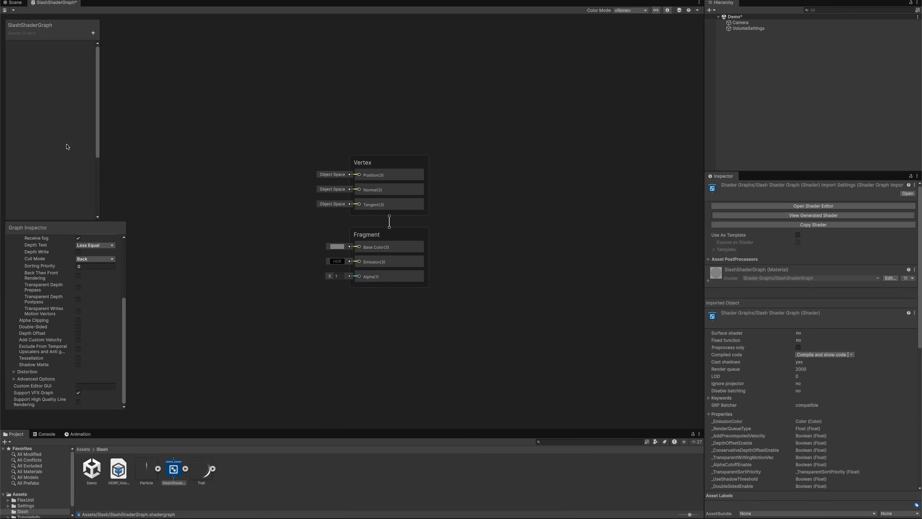
- Add a Texture 2D property named Texture to the shader graph and show its settings
{"action": "left_click", "coordinate": [93, 34]}
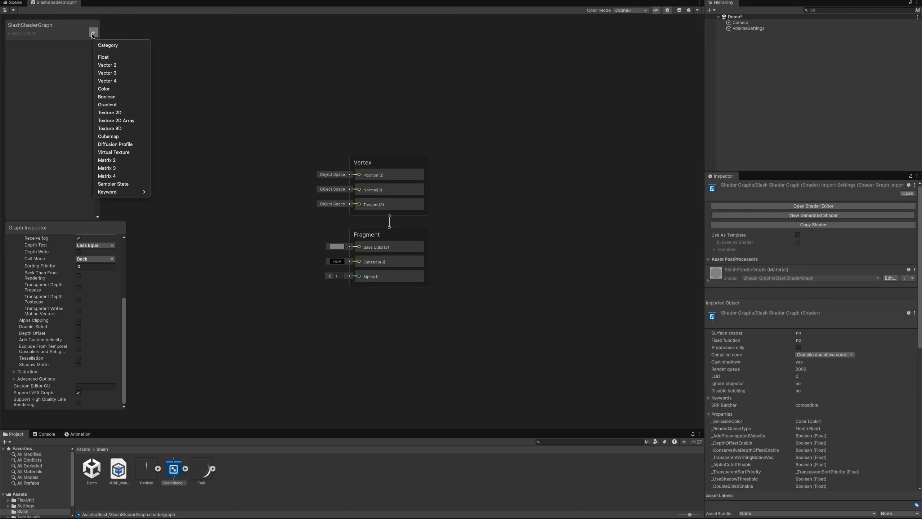
{"action": "left_click", "coordinate": [108, 111]}
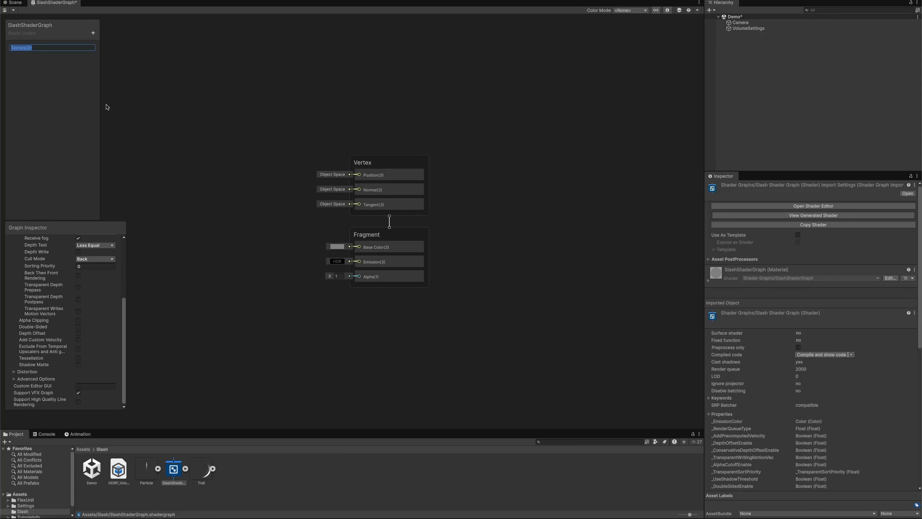
{"action": "key", "text": "Right"}
{"action": "key", "text": "BackSpace"}
{"action": "key", "text": "Return"}
{"action": "left_click", "coordinate": [22, 46]}
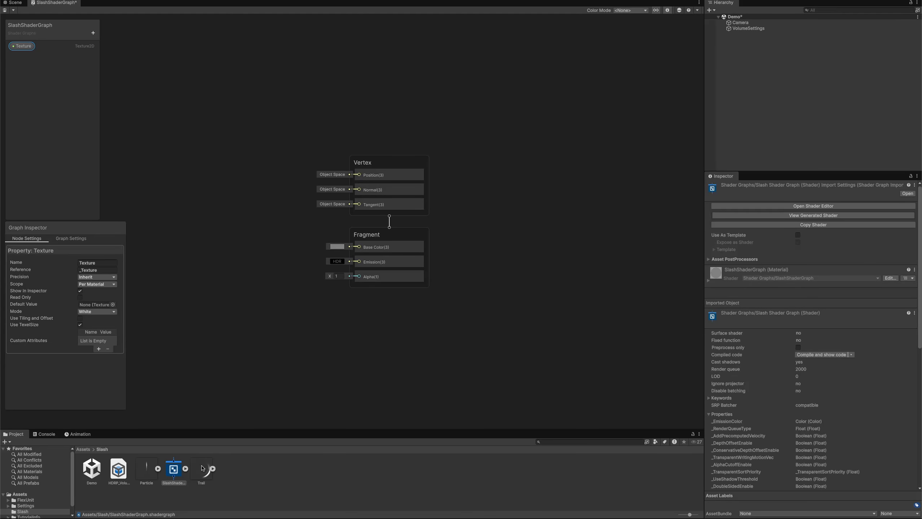
- Preview the Trail image, then assign Trail as the Texture property's default value
{"action": "left_click_drag", "start_coordinate": [202, 468], "coordinate": [89, 13]}
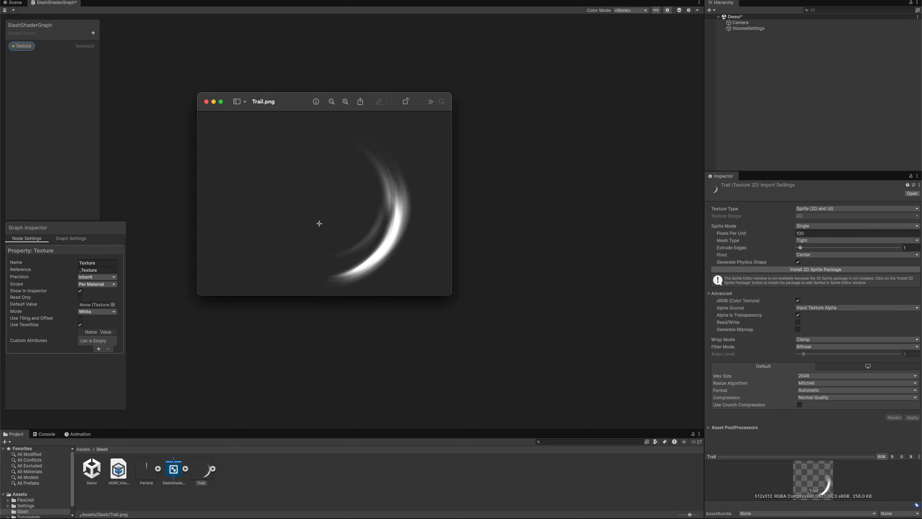
{"action": "left_click", "coordinate": [206, 101]}
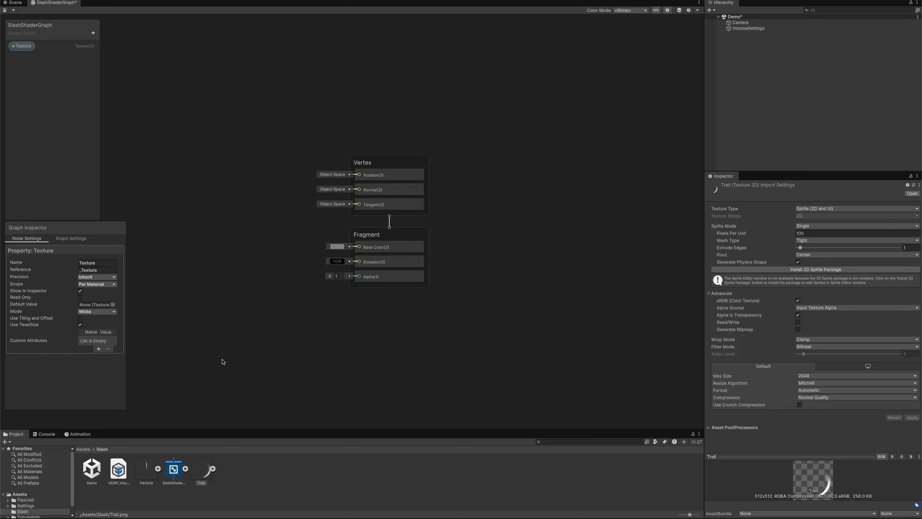
{"action": "left_click_drag", "start_coordinate": [202, 469], "coordinate": [96, 305]}
- Place the Texture property in the graph and connect it to the texture input of a new Sample Texture 2D node
{"action": "middle_click_drag", "start_coordinate": [158, 172], "coordinate": [453, 175]}
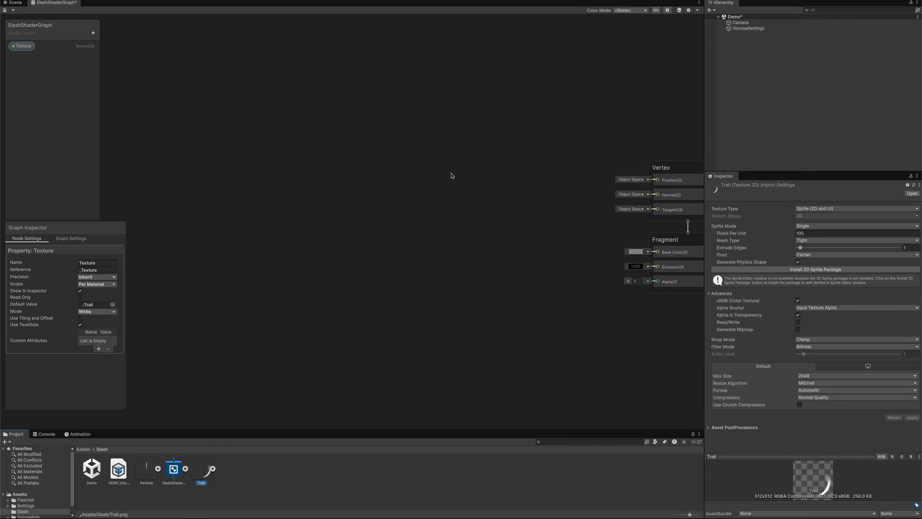
{"action": "scroll", "coordinate": [440, 185], "scroll_direction": "up", "scroll_amount": 2}
{"action": "left_click_drag", "start_coordinate": [21, 47], "coordinate": [221, 166]}
{"action": "key", "text": "space"}
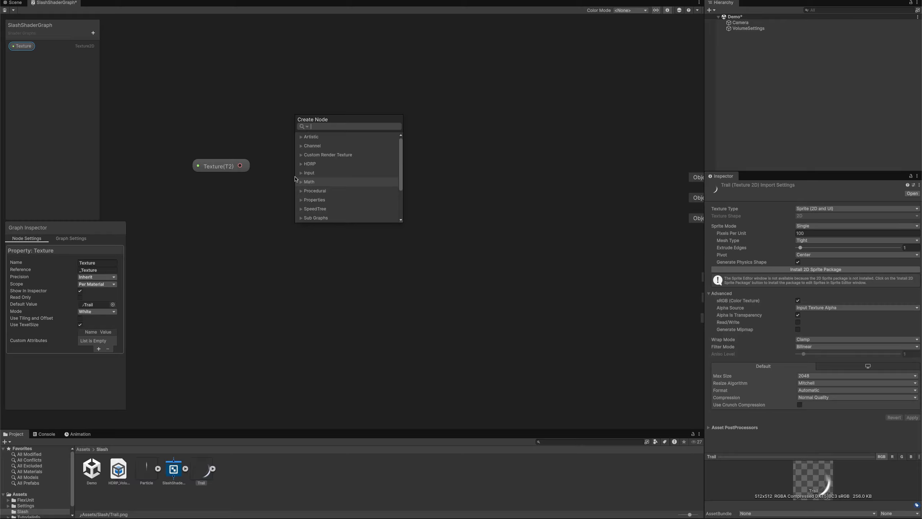
{"action": "type", "text": "sam"}
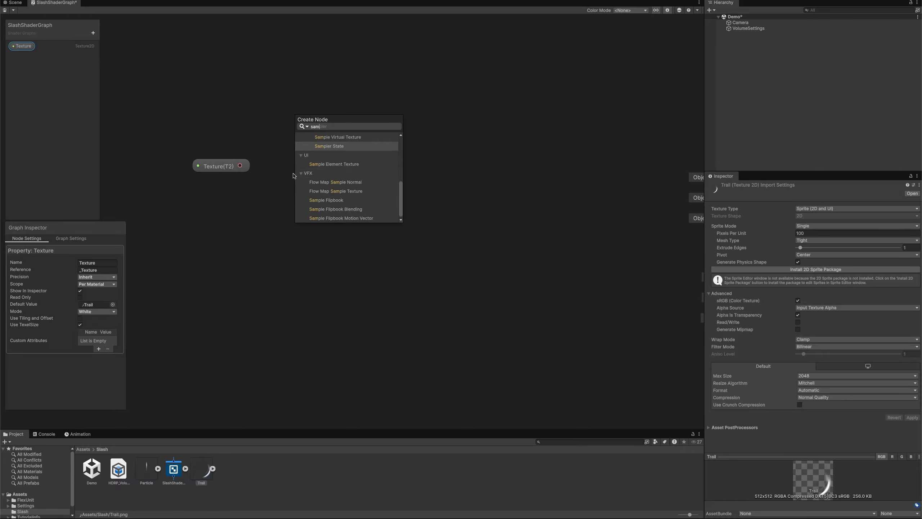
{"action": "left_click", "coordinate": [321, 186]}
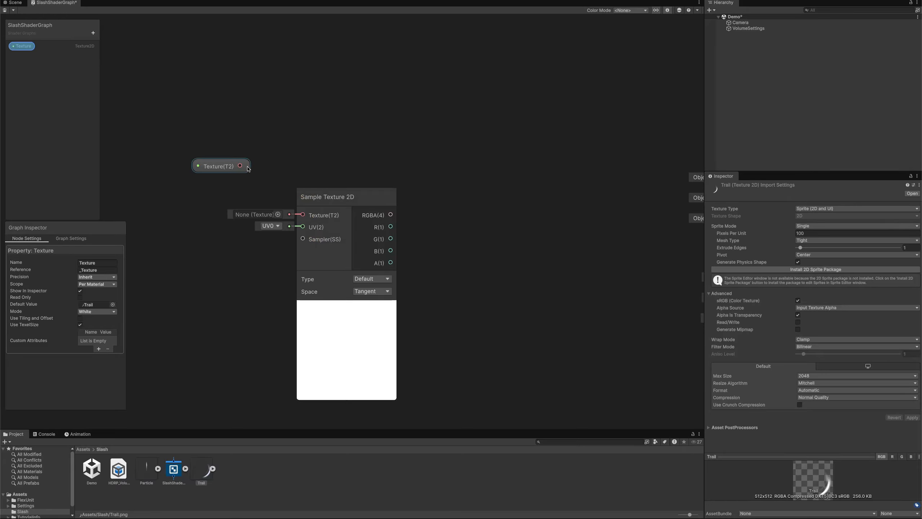
{"action": "left_click_drag", "start_coordinate": [240, 166], "coordinate": [304, 165]}
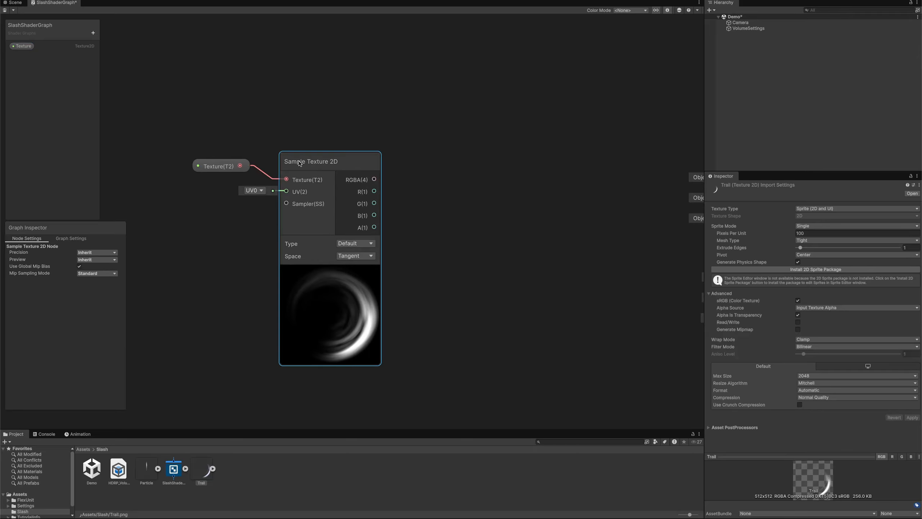
- Add a Rotate node before Sample Texture 2D and connect its output to the sampler's UV input
{"action": "middle_click_drag", "start_coordinate": [417, 226], "coordinate": [491, 152]}
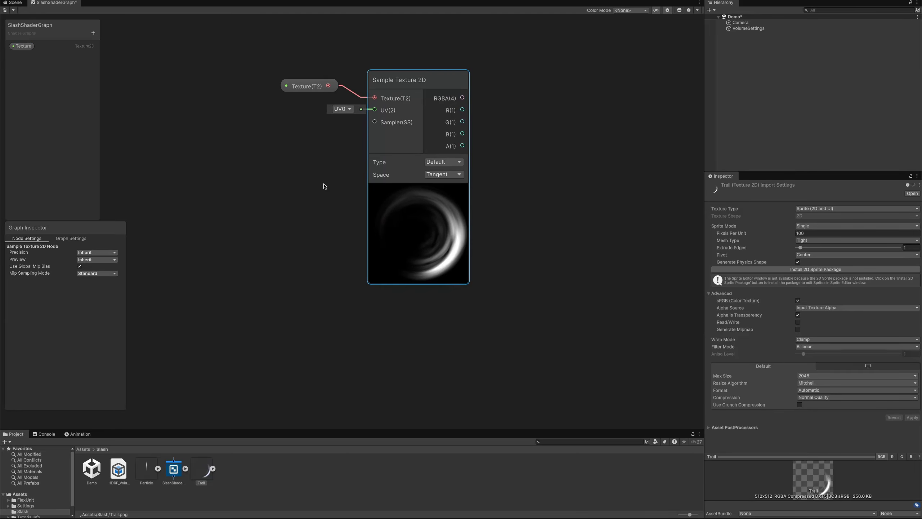
{"action": "key", "text": "space"}
{"action": "type", "text": "rota"}
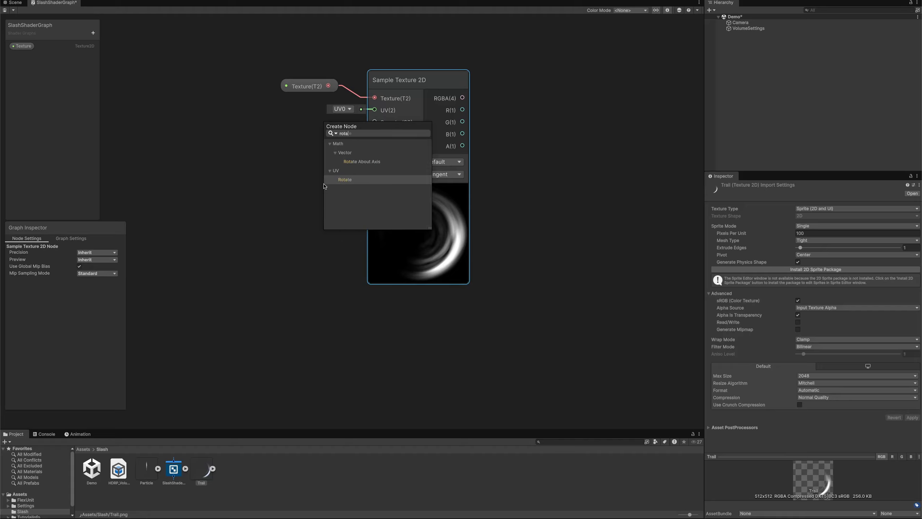
{"action": "key", "text": "Return"}
{"action": "left_click", "coordinate": [376, 277]}
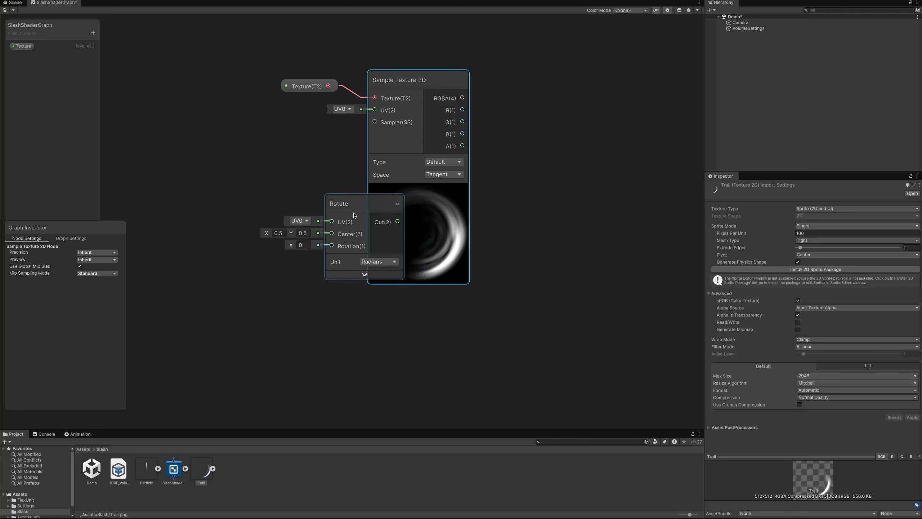
{"action": "left_click_drag", "start_coordinate": [353, 209], "coordinate": [375, 110]}
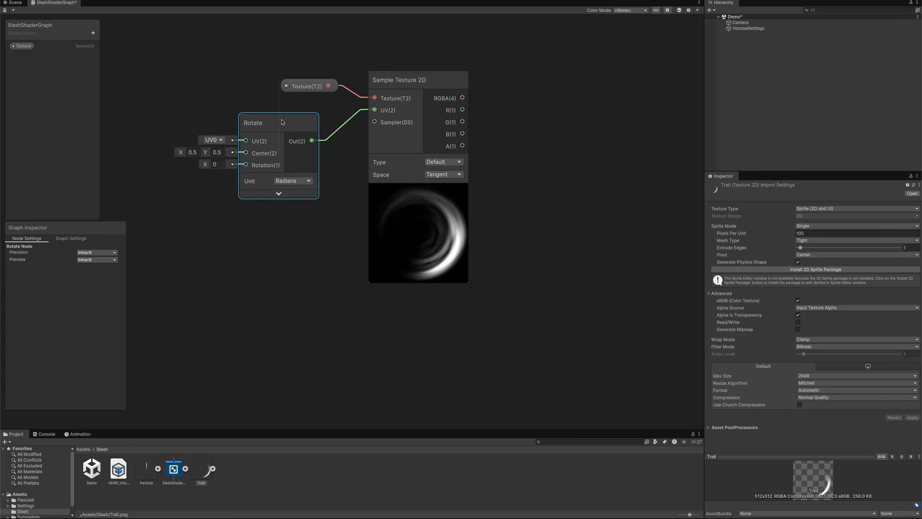
{"action": "left_click_drag", "start_coordinate": [278, 123], "coordinate": [297, 118]}
- Add a UV node to the empty area below the Rotate node and collapse its preview
{"action": "middle_click_drag", "start_coordinate": [311, 215], "coordinate": [289, 167]}
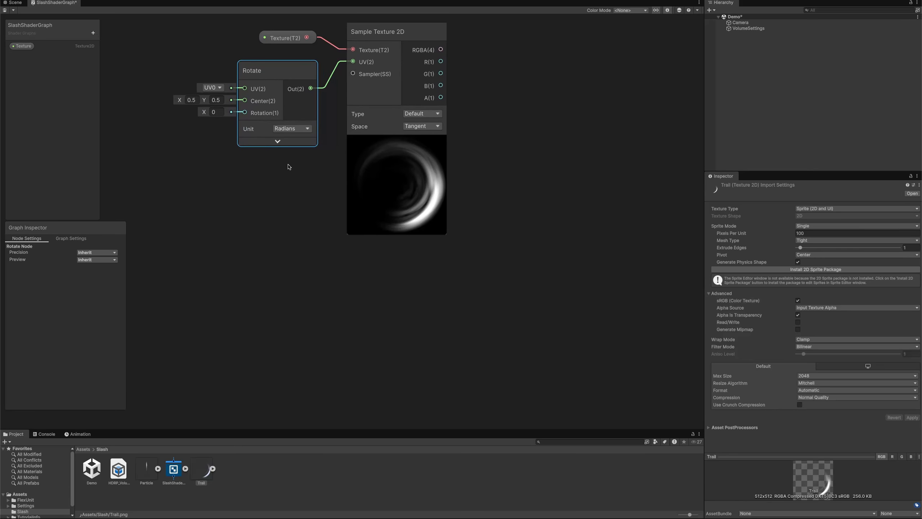
{"action": "left_click", "coordinate": [276, 225]}
{"action": "key", "text": "space"}
{"action": "type", "text": "uv"}
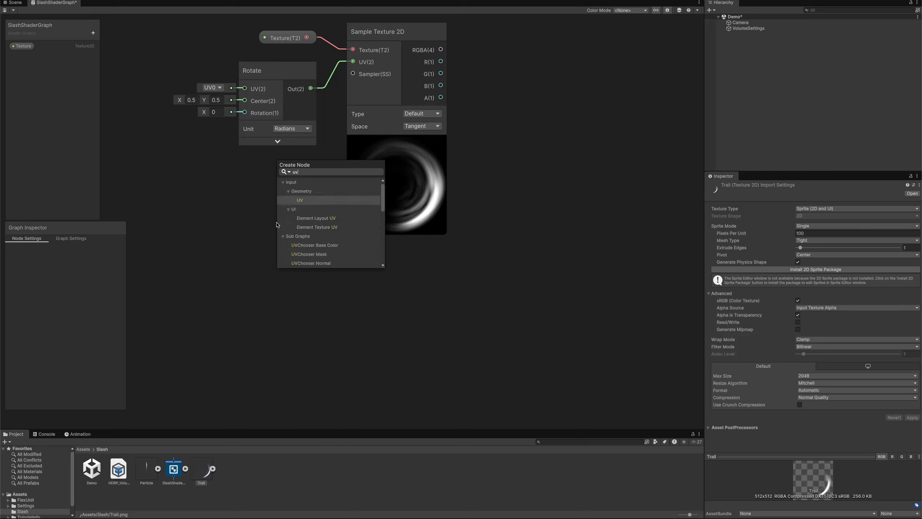
{"action": "key", "text": "Return"}
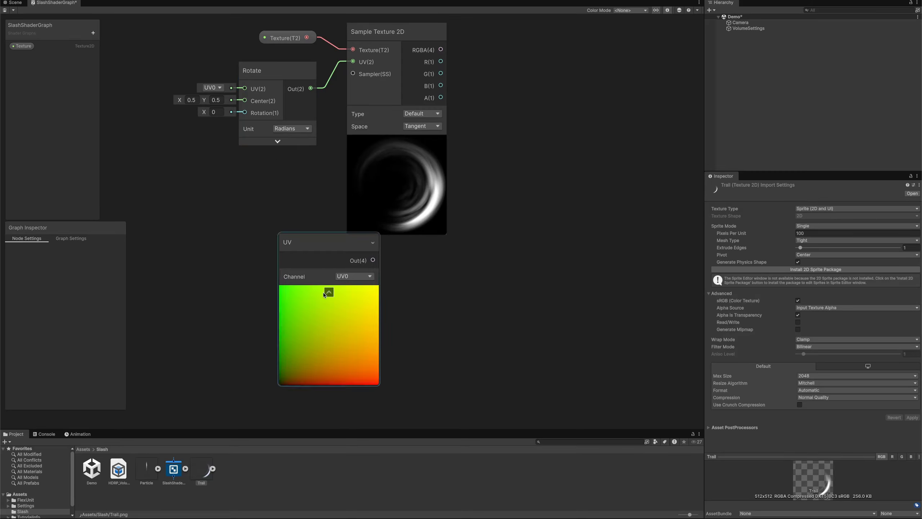
{"action": "left_click", "coordinate": [329, 291]}
- Move the UV node aside and create a Split node fed by its output
{"action": "left_click_drag", "start_coordinate": [311, 251], "coordinate": [219, 294]}
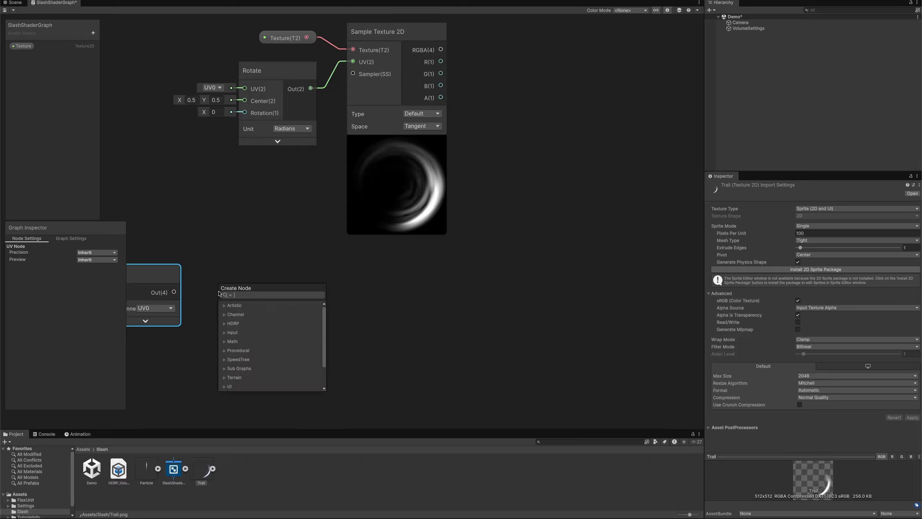
{"action": "type", "text": "sp"}
{"action": "key", "text": "Return"}
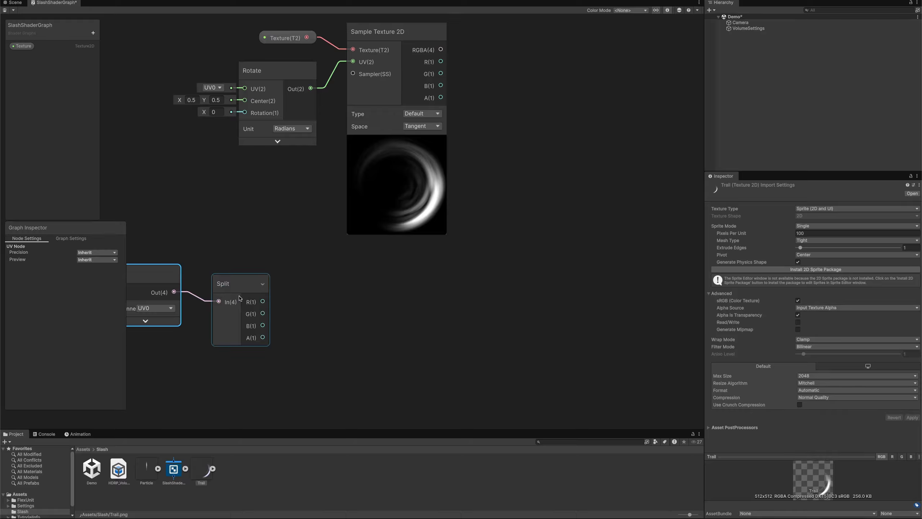
- Create a Distance node fed by the Split node's R output and align it beside the Split node
{"action": "left_click_drag", "start_coordinate": [268, 302], "coordinate": [295, 302]}
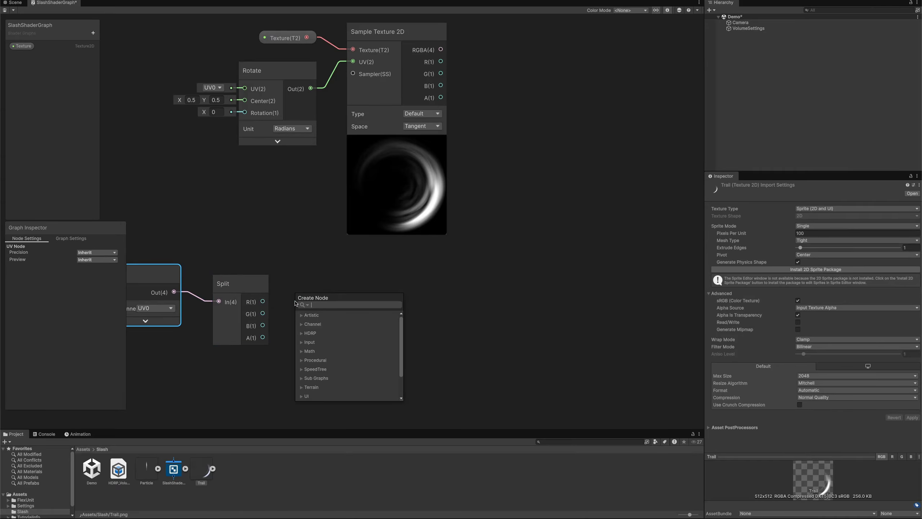
{"action": "type", "text": "dis"}
{"action": "key", "text": "Down"}
{"action": "key", "text": "Return"}
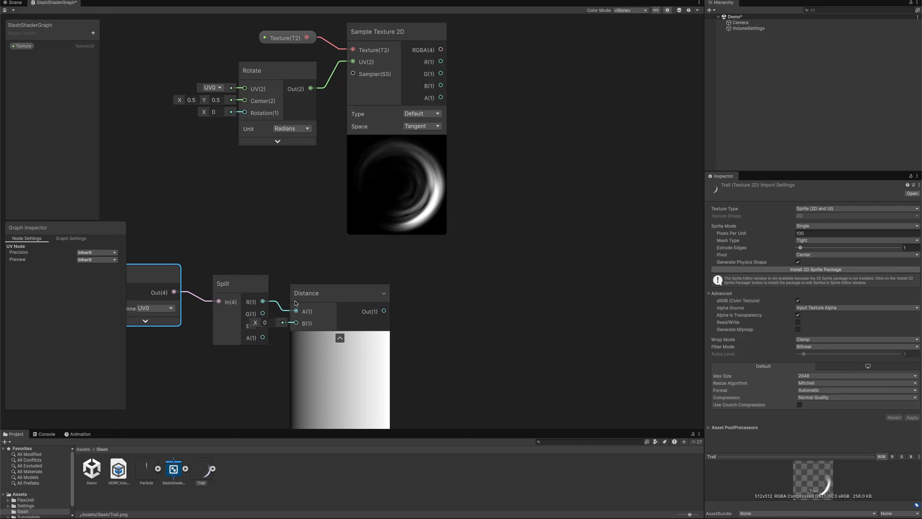
{"action": "left_click_drag", "start_coordinate": [297, 302], "coordinate": [315, 294]}
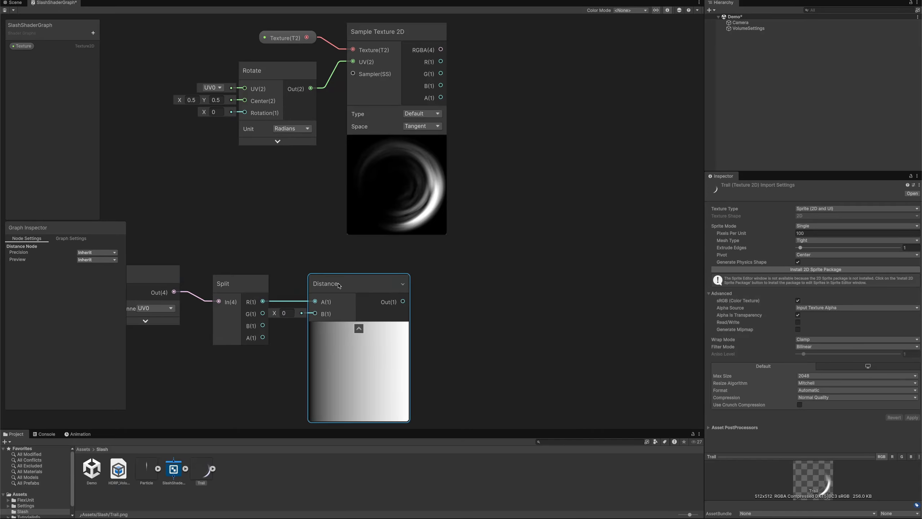
- Add a Fade Transition node and place it beside the Distance node
{"action": "left_click", "coordinate": [439, 305]}
{"action": "key", "text": "space"}
{"action": "type", "text": "fad"}
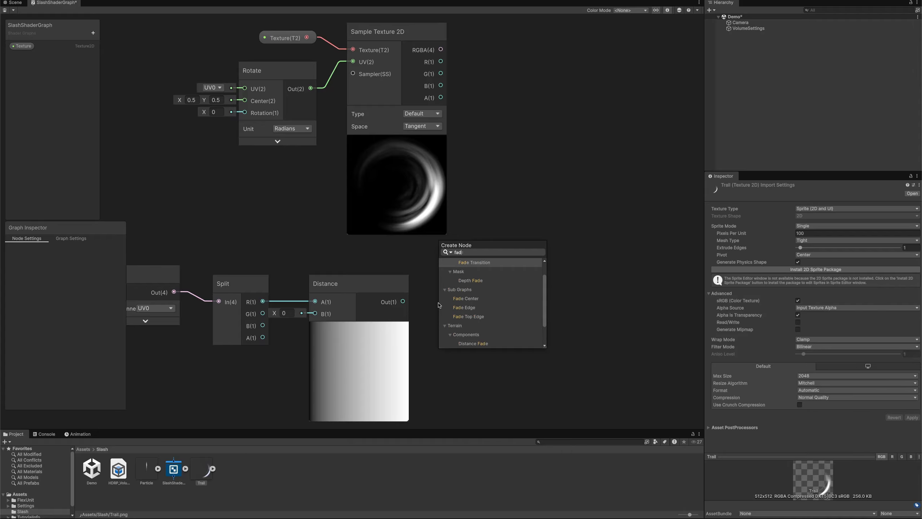
{"action": "key", "text": "Return"}
{"action": "left_click_drag", "start_coordinate": [470, 321], "coordinate": [479, 283]}
{"action": "middle_click_drag", "start_coordinate": [496, 229], "coordinate": [520, 169]}
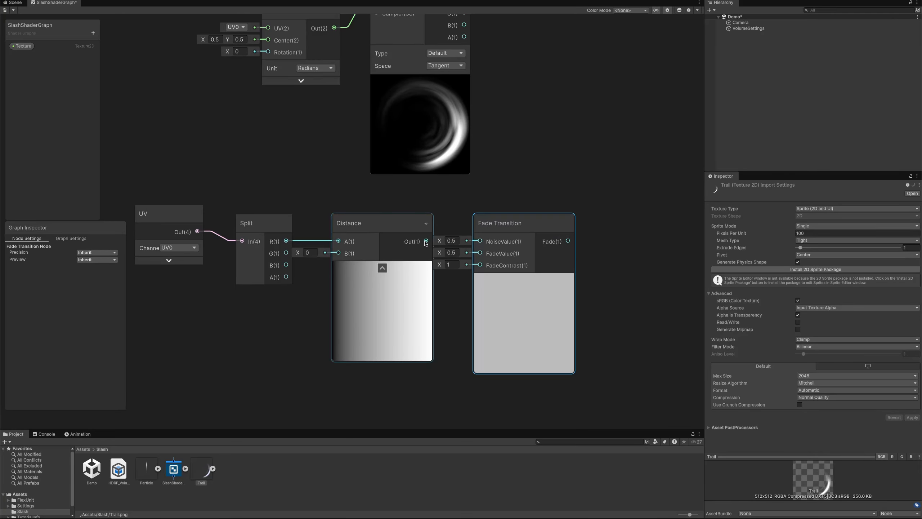
- Connect the Distance output to the Fade Transition's FadeValue input and set NoiseValue to 0
{"action": "left_click_drag", "start_coordinate": [427, 241], "coordinate": [479, 253]}
{"action": "left_click", "coordinate": [454, 241]}
{"action": "type", "text": "0"}
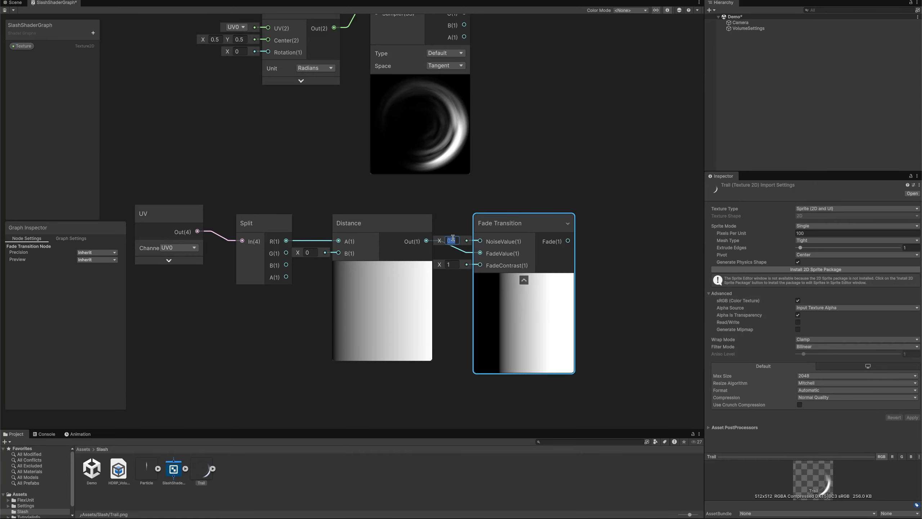
- Reposition the UV, Split, Distance and Fade Transition chain so that Fade Transition sits beneath Sample Texture 2D
{"action": "left_click_drag", "start_coordinate": [497, 218], "coordinate": [508, 200]}
{"action": "scroll", "coordinate": [508, 201], "scroll_direction": "down", "scroll_amount": 1}
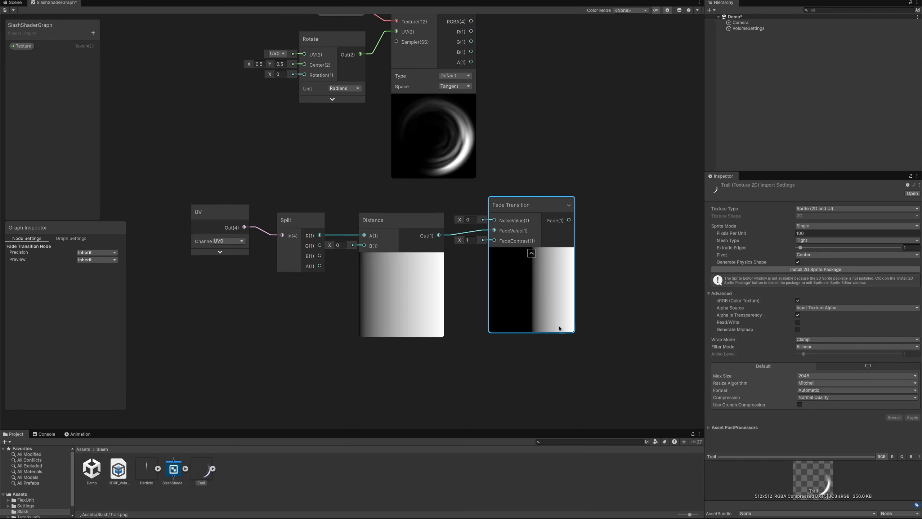
{"action": "left_click_drag", "start_coordinate": [577, 360], "coordinate": [225, 216]}
{"action": "left_click_drag", "start_coordinate": [517, 208], "coordinate": [419, 208]}
- Create a Multiply node combining the Sample Texture 2D R output with the Fade Transition output
{"action": "middle_click_drag", "start_coordinate": [499, 167], "coordinate": [376, 232]}
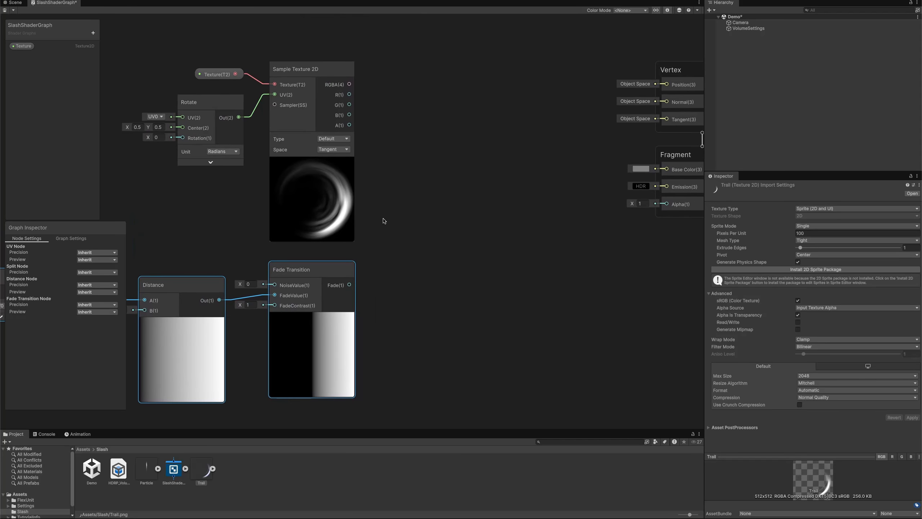
{"action": "scroll", "coordinate": [376, 232], "scroll_direction": "up", "scroll_amount": 2}
{"action": "left_click_drag", "start_coordinate": [344, 74], "coordinate": [424, 220]}
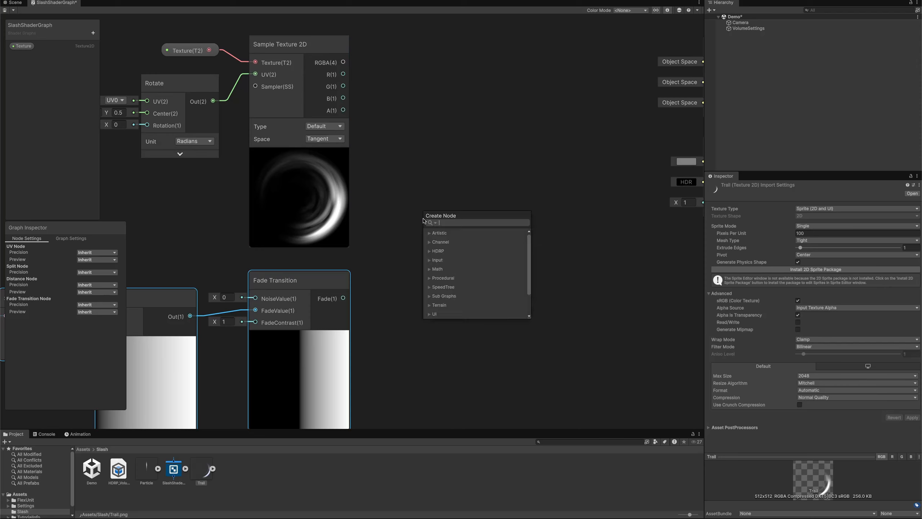
{"action": "type", "text": "multiply"}
{"action": "key", "text": "Return"}
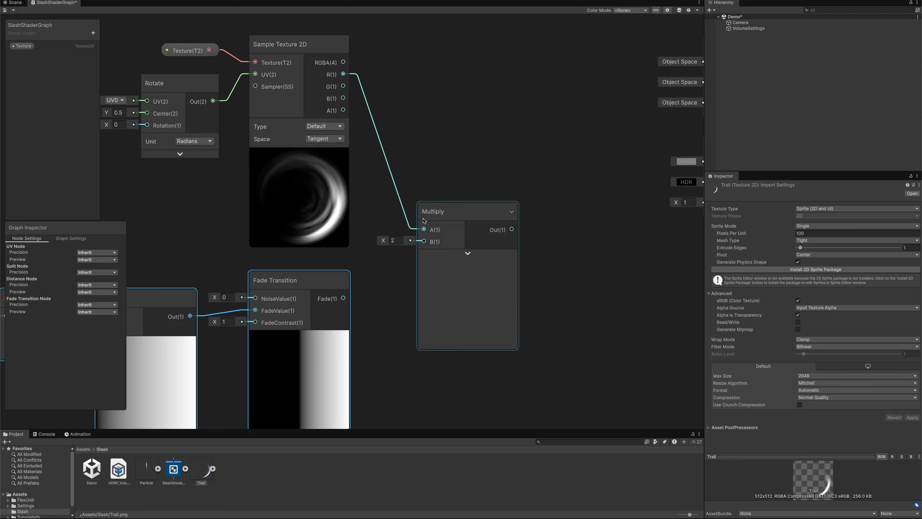
{"action": "left_click_drag", "start_coordinate": [343, 298], "coordinate": [425, 241]}
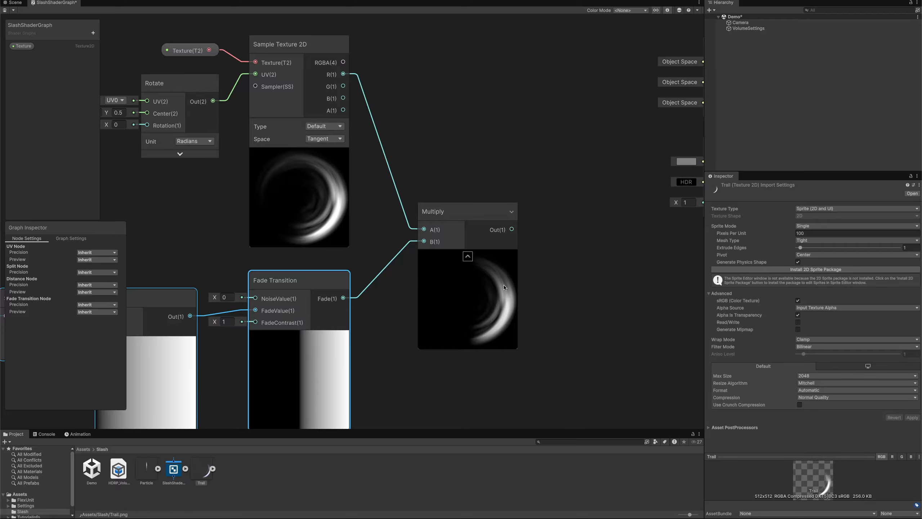
- Set the Rotate node's rotation to about -3.3 radians
{"action": "middle_click_drag", "start_coordinate": [158, 157], "coordinate": [234, 156]}
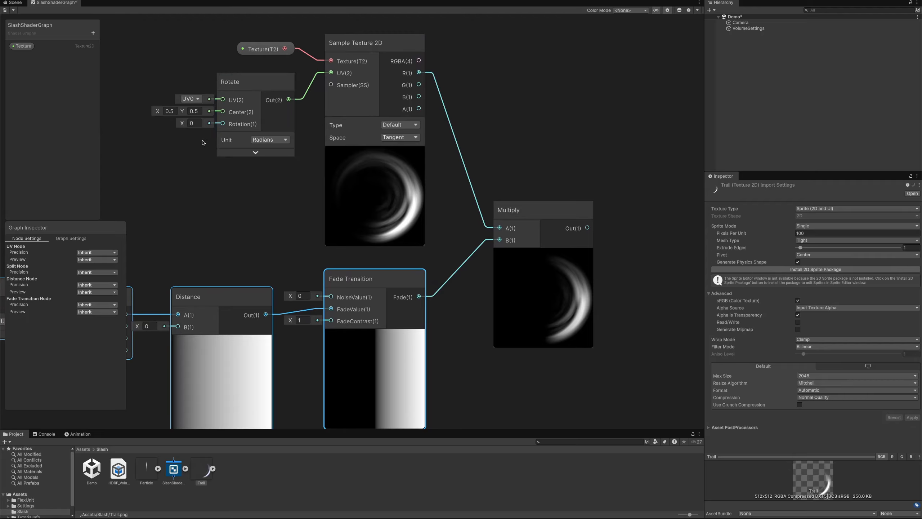
{"action": "left_click_drag", "start_coordinate": [182, 123], "coordinate": [143, 127]}
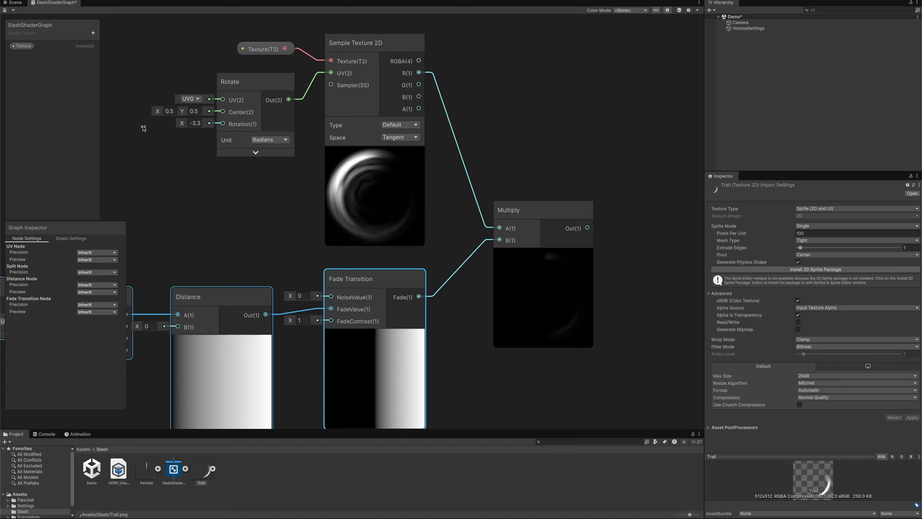
- Undo the last rotation change on the Rotate node and add a Float property named Rotation
{"action": "key", "text": "ctrl+z"}
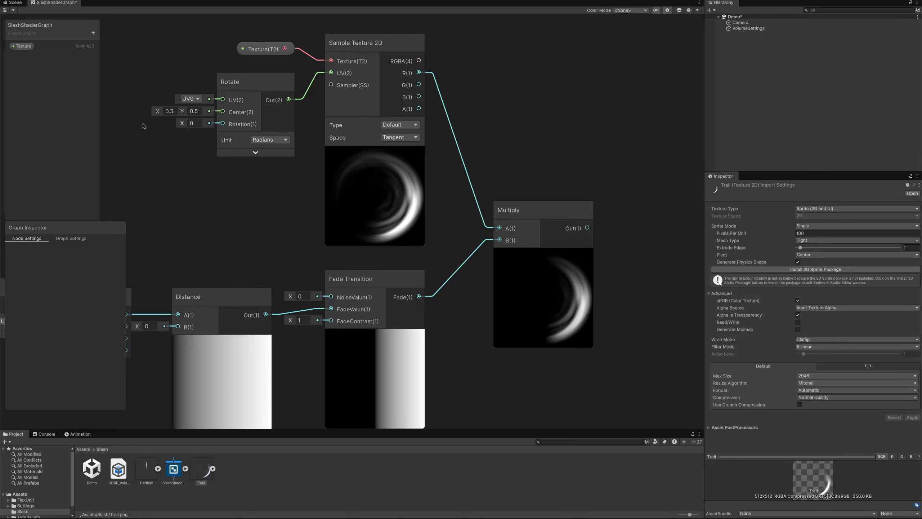
{"action": "left_click", "coordinate": [93, 33]}
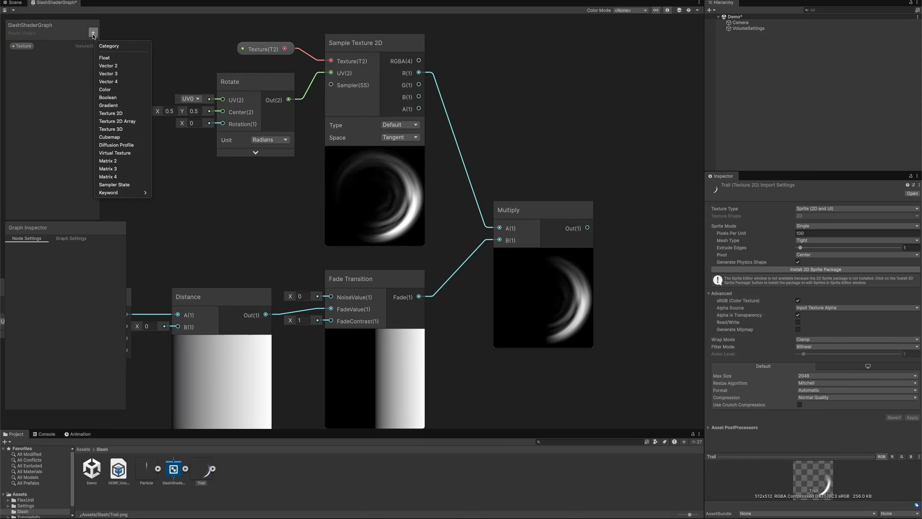
{"action": "left_click", "coordinate": [101, 58]}
{"action": "type", "text": "Rotation"}
{"action": "key", "text": "Return"}
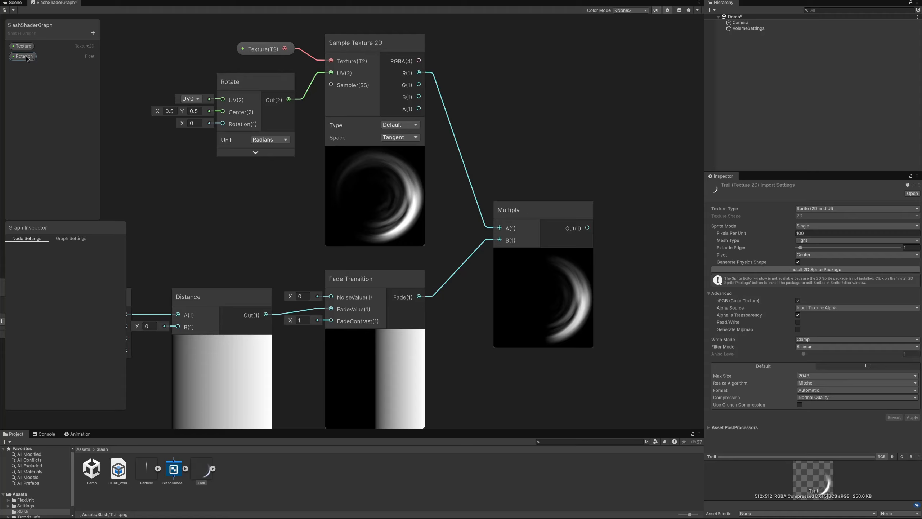
- Place the Rotation property beside the Rotate node and connect it to the node's Rotation input
{"action": "left_click_drag", "start_coordinate": [70, 101], "coordinate": [223, 124]}
{"action": "left_click", "coordinate": [153, 167]}
{"action": "left_click_drag", "start_coordinate": [154, 167], "coordinate": [164, 132]}
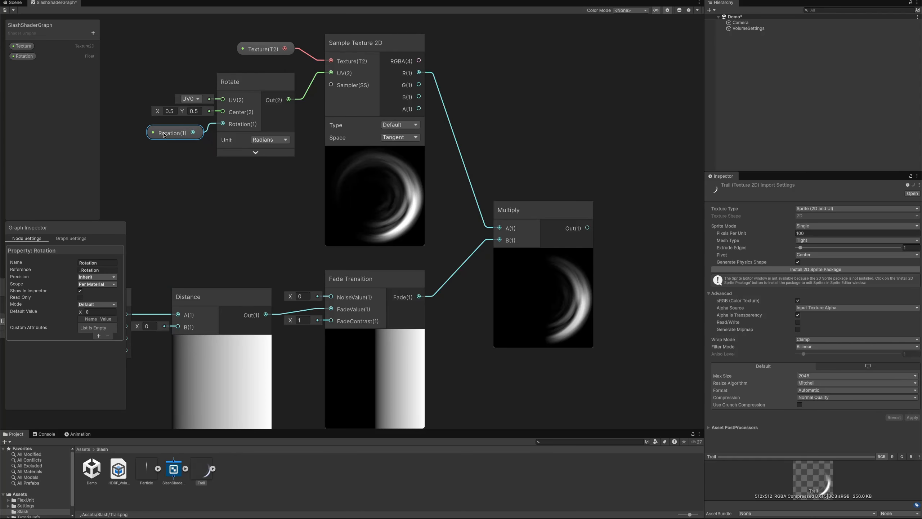
- Change the Rotation property's mode to Slider with a minimum of -3 and a maximum of 3
{"action": "left_click", "coordinate": [85, 305]}
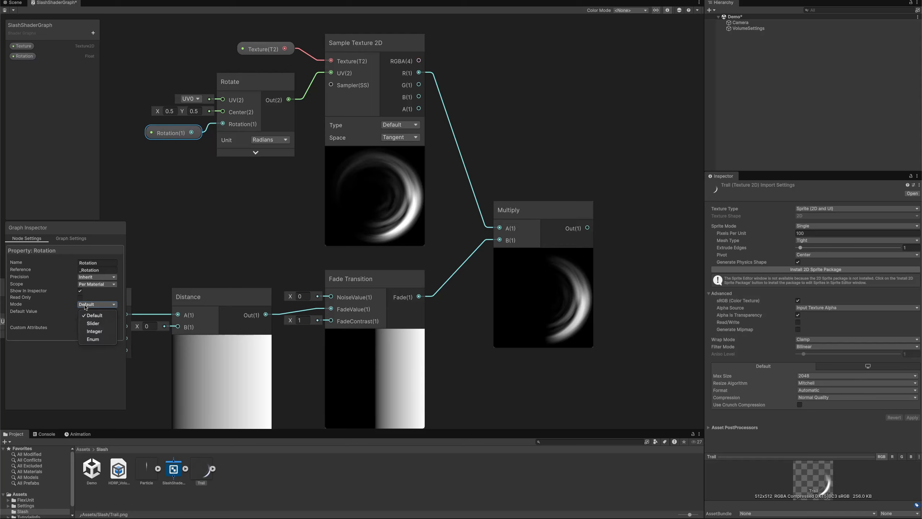
{"action": "left_click", "coordinate": [89, 322]}
{"action": "left_click", "coordinate": [96, 326]}
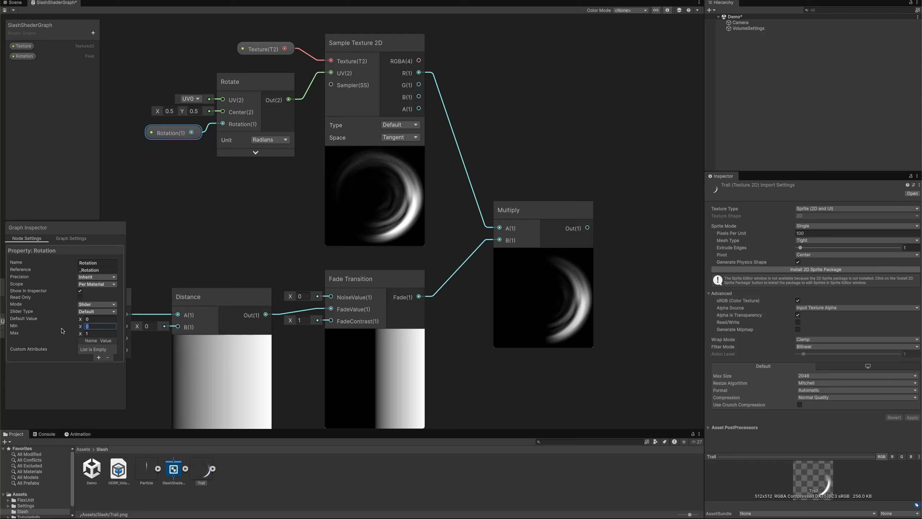
{"action": "key", "text": "Tab"}
- Add a Color property to the shader graph, keep the name Color and select it
{"action": "left_click", "coordinate": [93, 34]}
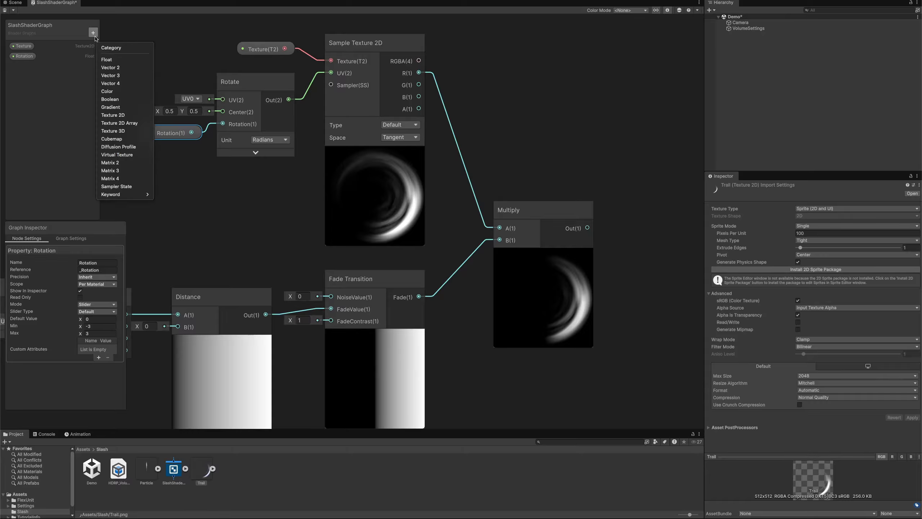
{"action": "left_click", "coordinate": [104, 91]}
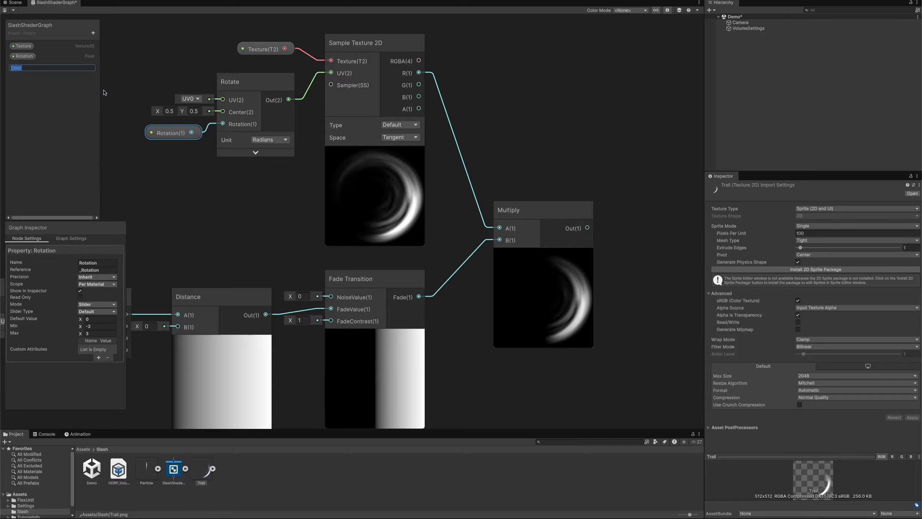
{"action": "left_click", "coordinate": [20, 67]}
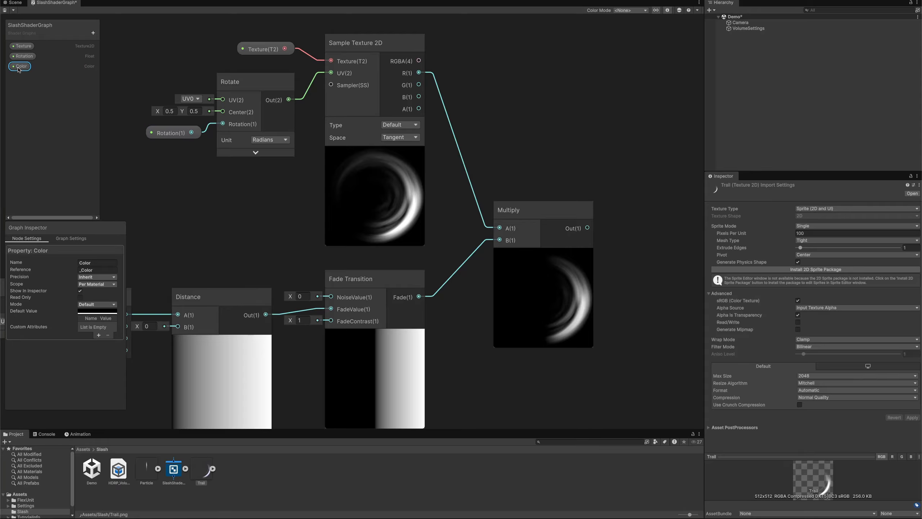
- Set the Color property's mode to HDR and its default value to white
{"action": "left_click", "coordinate": [82, 311]}
{"action": "left_click", "coordinate": [84, 304]}
{"action": "left_click", "coordinate": [84, 304]}
{"action": "left_click", "coordinate": [89, 323]}
{"action": "left_click", "coordinate": [85, 312]}
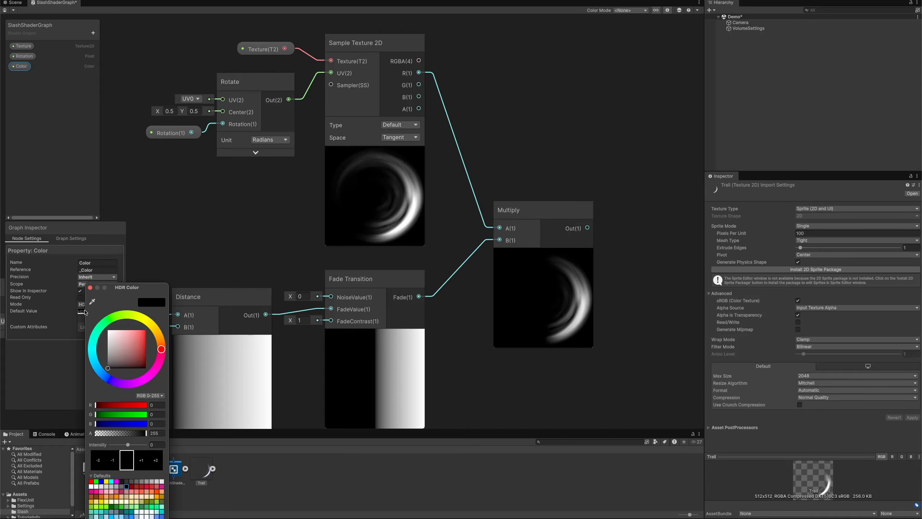
{"action": "left_click_drag", "start_coordinate": [113, 330], "coordinate": [97, 323]}
{"action": "left_click", "coordinate": [90, 288]}
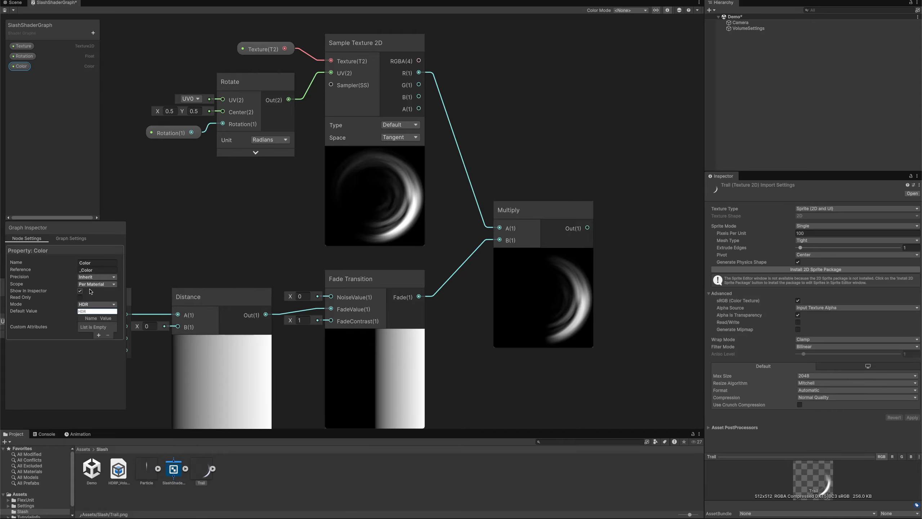
- Place the Color property above the Multiply node and create a second Multiply node that takes it as input A
{"action": "left_click_drag", "start_coordinate": [20, 66], "coordinate": [544, 163]}
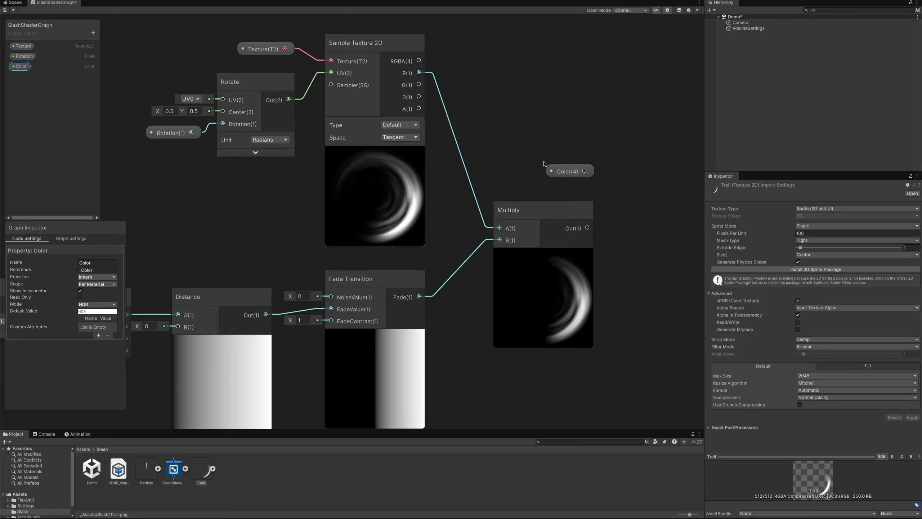
{"action": "middle_click_drag", "start_coordinate": [649, 189], "coordinate": [371, 173]}
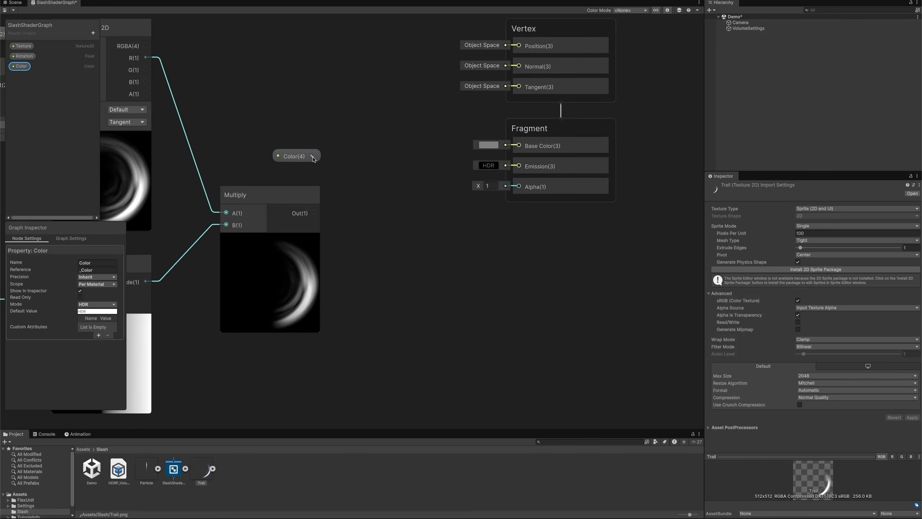
{"action": "key", "text": "space"}
{"action": "type", "text": "mul"}
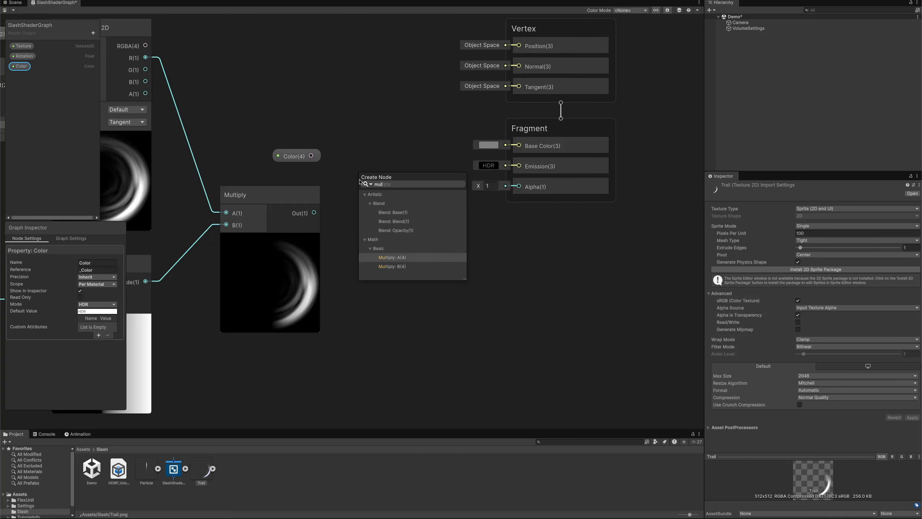
{"action": "key", "text": "Return"}
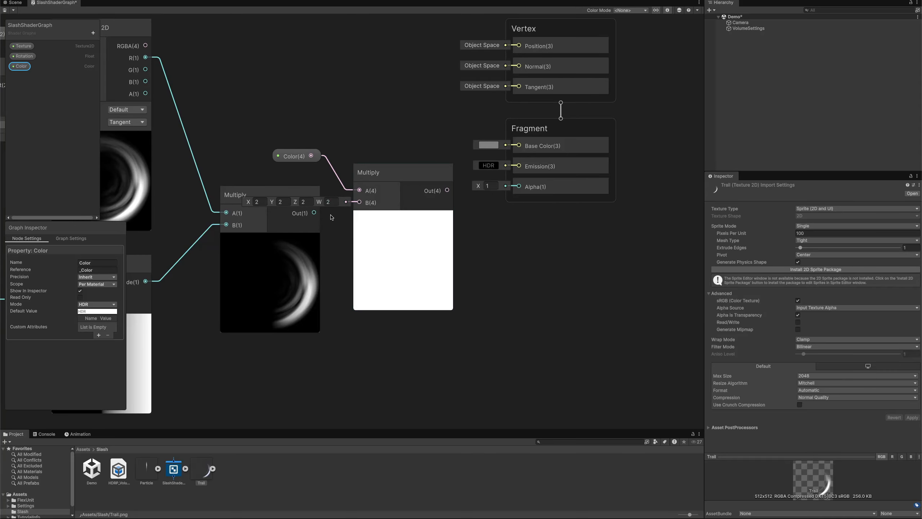
- Connect the first Multiply's output to the second Multiply's B input and to Alpha, and the second Multiply's output to Base Color
{"action": "left_click_drag", "start_coordinate": [314, 213], "coordinate": [519, 146]}
{"action": "left_click", "coordinate": [404, 217]}
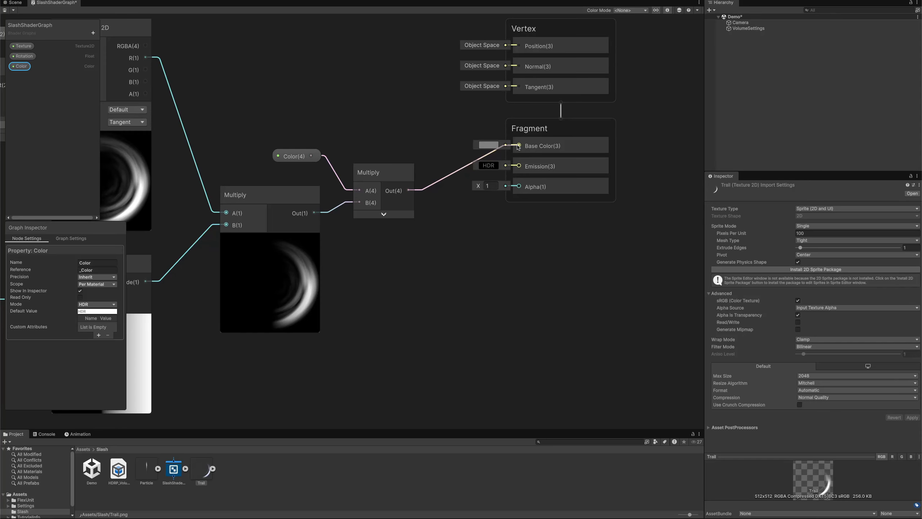
{"action": "scroll", "coordinate": [544, 248], "scroll_direction": "up", "scroll_amount": 1}
{"action": "middle_click_drag", "start_coordinate": [544, 248], "coordinate": [541, 250]}
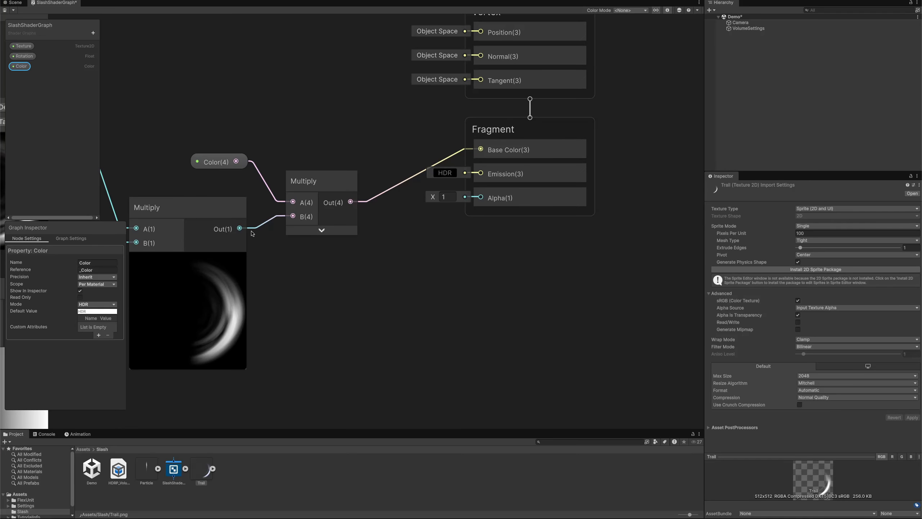
{"action": "left_click_drag", "start_coordinate": [239, 228], "coordinate": [487, 210]}
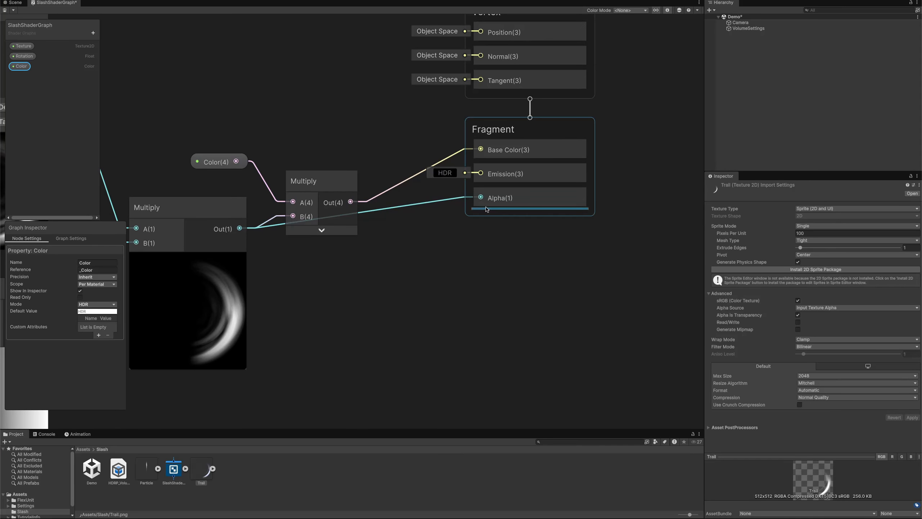
- Lower the Vertex and Fragment stacks beside the color Multiply node, nudge that node up, and save the shader graph
{"action": "scroll", "coordinate": [507, 229], "scroll_direction": "down", "scroll_amount": 3}
{"action": "left_click_drag", "start_coordinate": [555, 246], "coordinate": [495, 149]}
{"action": "left_click_drag", "start_coordinate": [385, 206], "coordinate": [387, 195]}
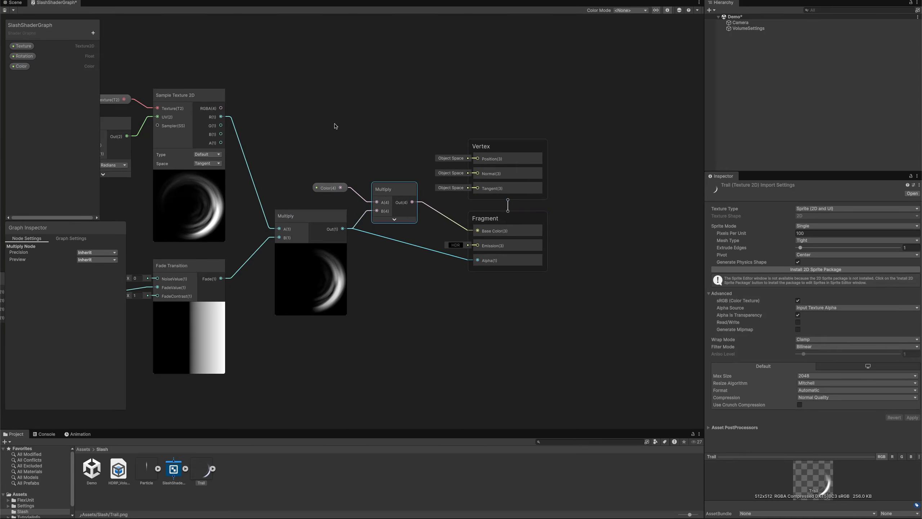
{"action": "left_click", "coordinate": [4, 11]}
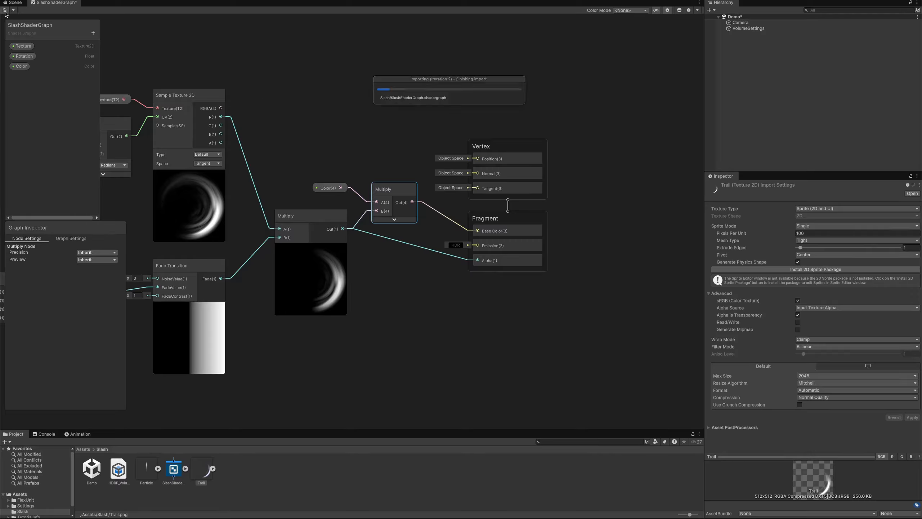
- Create a Visual Effect Graph asset from the Empty VFX template in the Slash folder and name it SlashVFX
{"action": "right_click", "coordinate": [240, 471]}
{"action": "mouse_move", "coordinate": [273, 319]}
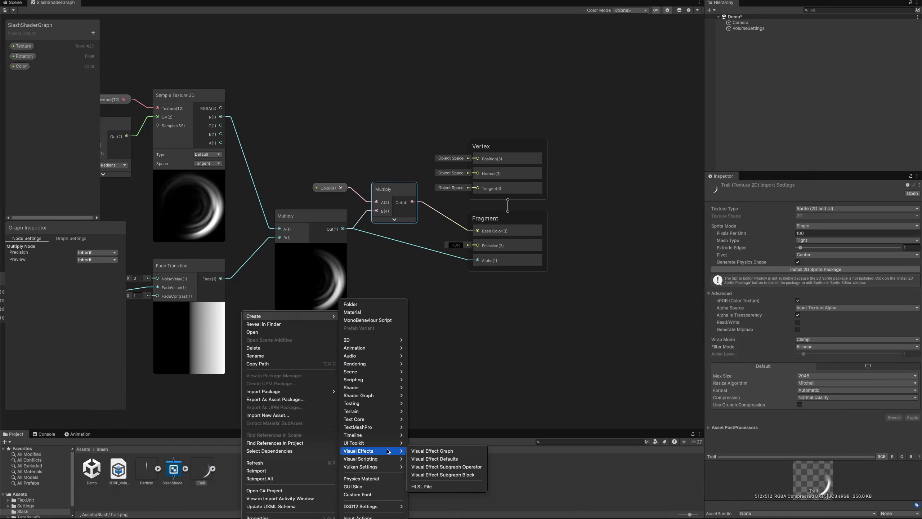
{"action": "left_click", "coordinate": [415, 451]}
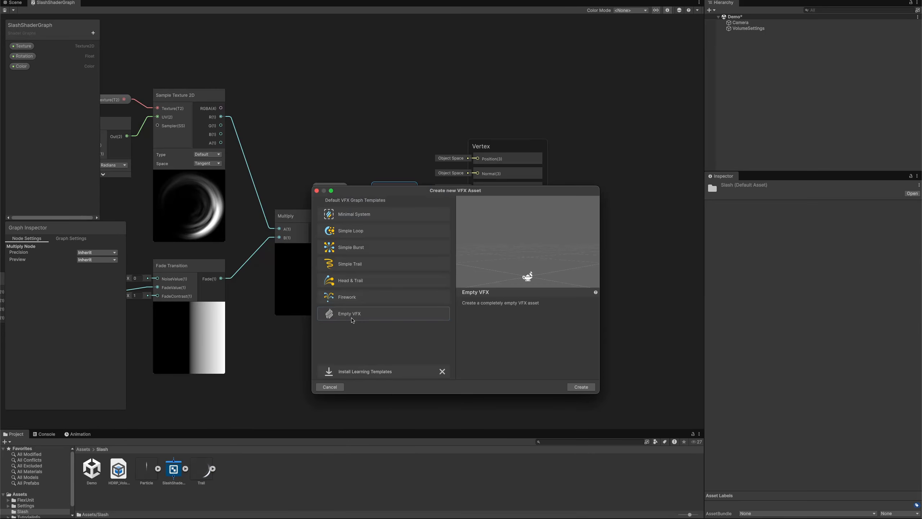
{"action": "left_click", "coordinate": [581, 387]}
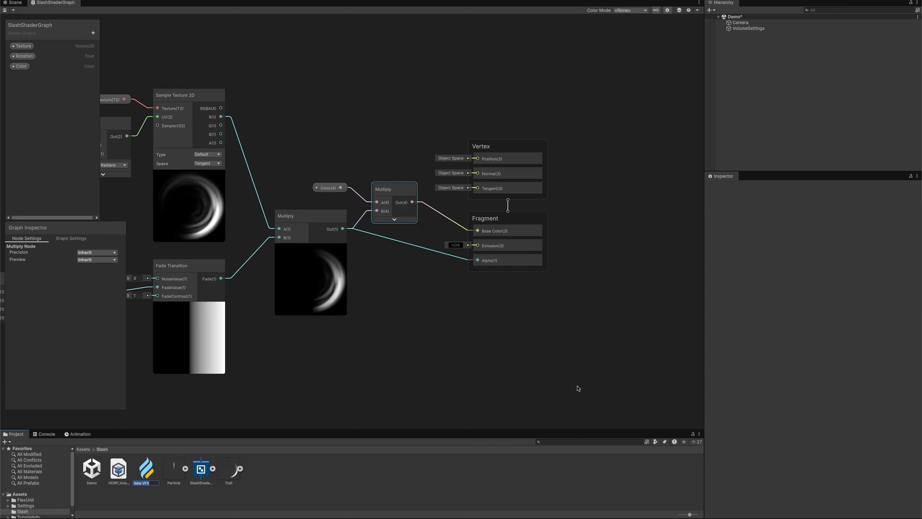
{"action": "type", "text": "SlashVFX"}
{"action": "key", "text": "Return"}
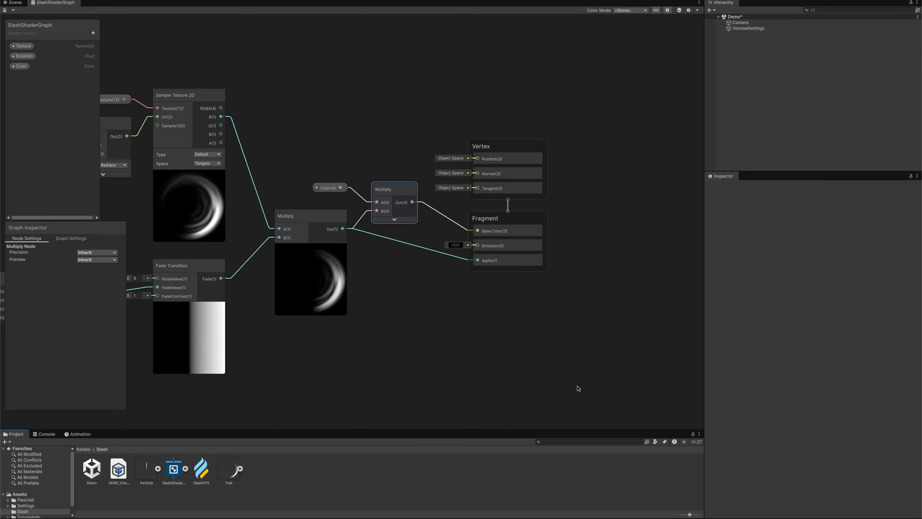
- Open the SlashVFX graph for editing and add a Spawn context
{"action": "double_click", "coordinate": [201, 468]}
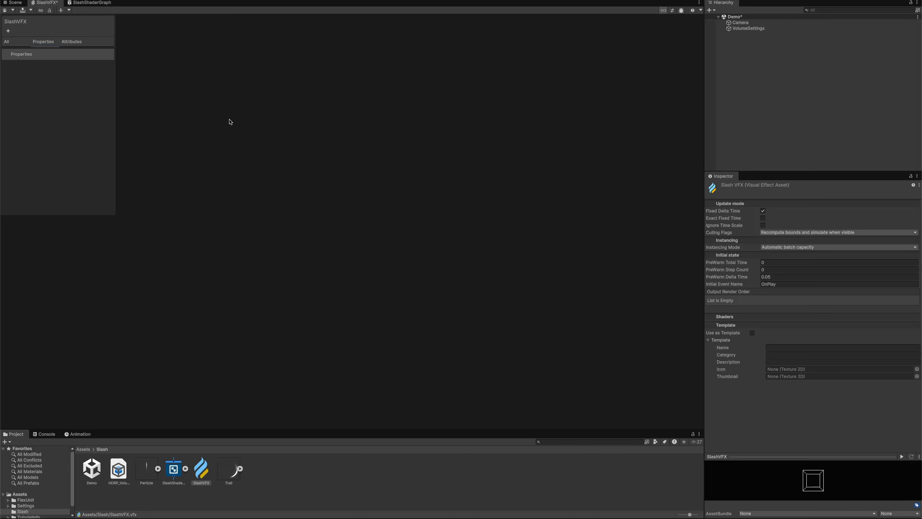
{"action": "key", "text": "space"}
{"action": "type", "text": "spa"}
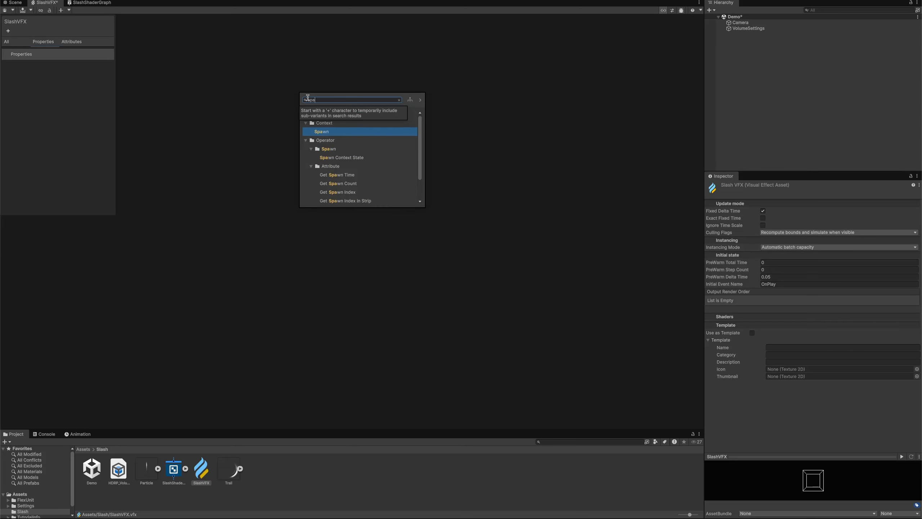
{"action": "key", "text": "Return"}
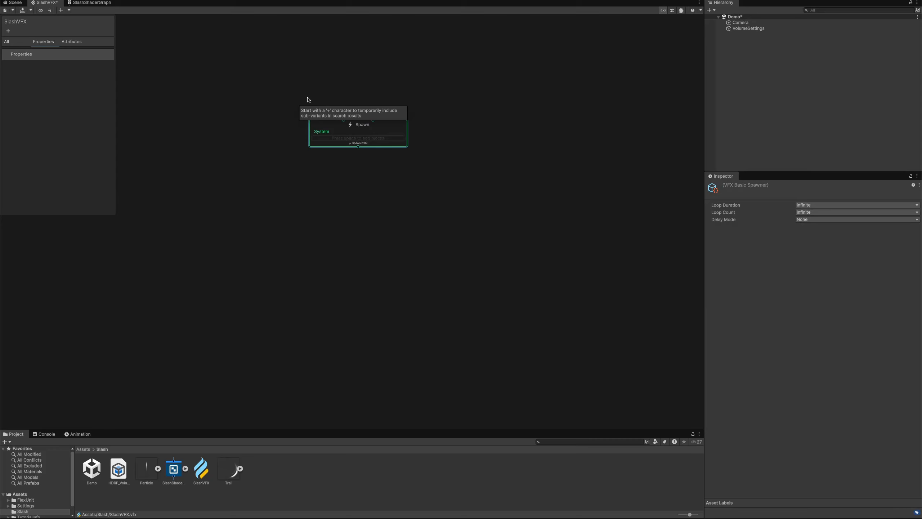
- Add a Single Burst block to the Spawn context with a count of 1
{"action": "scroll", "coordinate": [354, 132], "scroll_direction": "up", "scroll_amount": 4}
{"action": "key", "text": "space"}
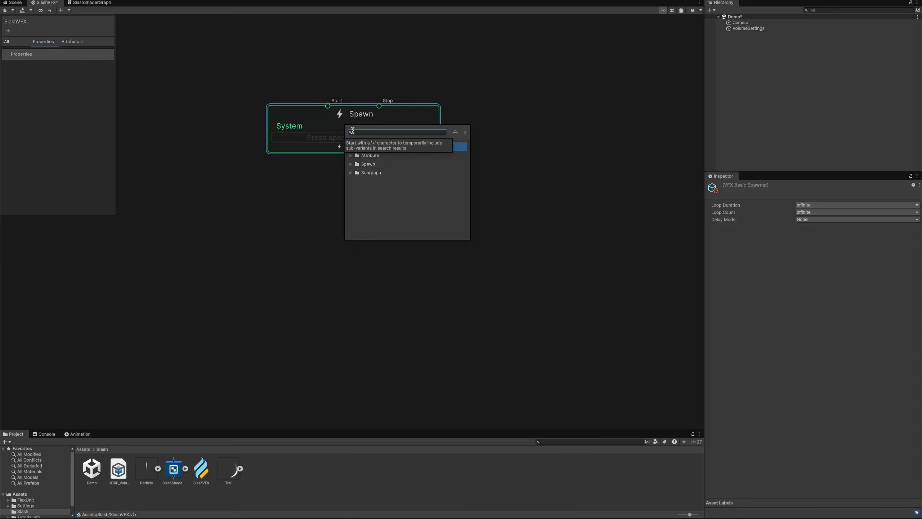
{"action": "type", "text": "sing"}
{"action": "key", "text": "Return"}
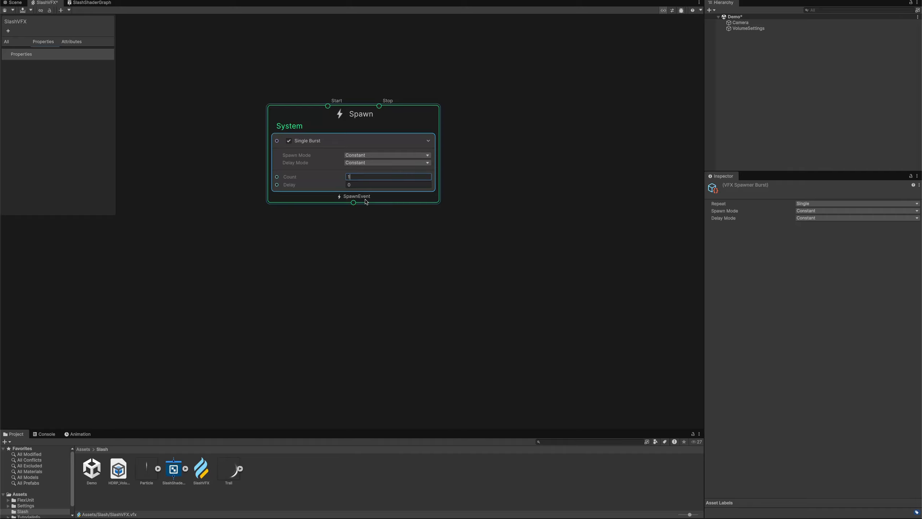
- Create an Initialize Particle context from the SpawnEvent output and set its capacity to 1
{"action": "left_click_drag", "start_coordinate": [354, 203], "coordinate": [352, 229]}
{"action": "type", "text": "ini"}
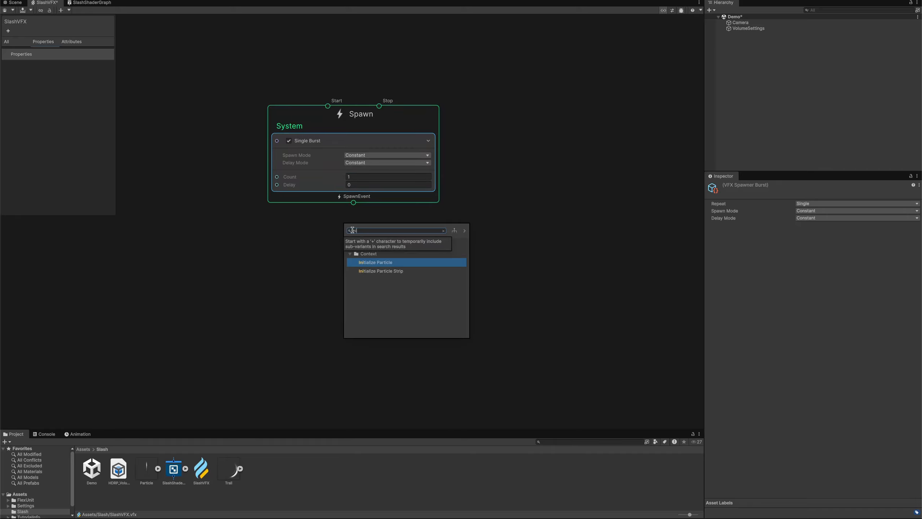
{"action": "key", "text": "Return"}
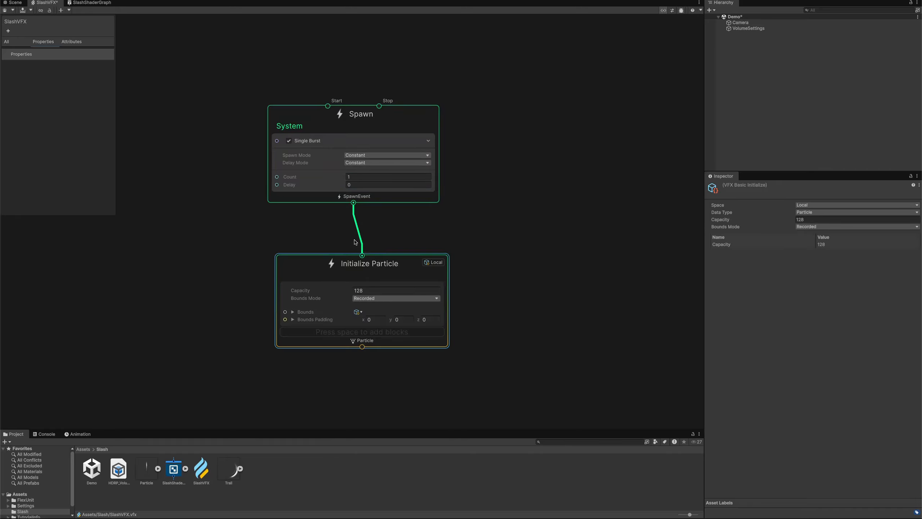
{"action": "left_click", "coordinate": [364, 290]}
{"action": "type", "text": "1"}
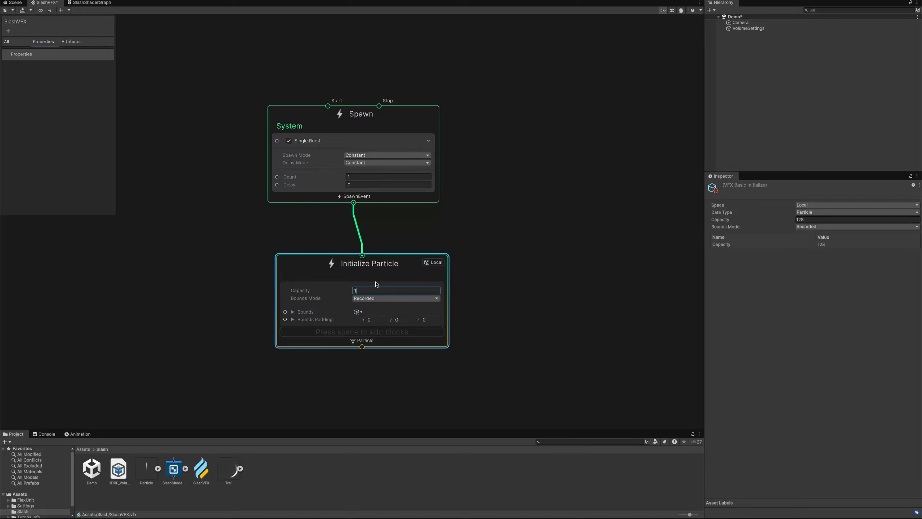
{"action": "key", "text": "Return"}
- Add a Set Size block to the Initialize Particle context
{"action": "middle_click_drag", "start_coordinate": [484, 241], "coordinate": [523, 55]}
{"action": "scroll", "coordinate": [462, 117], "scroll_direction": "up", "scroll_amount": 2}
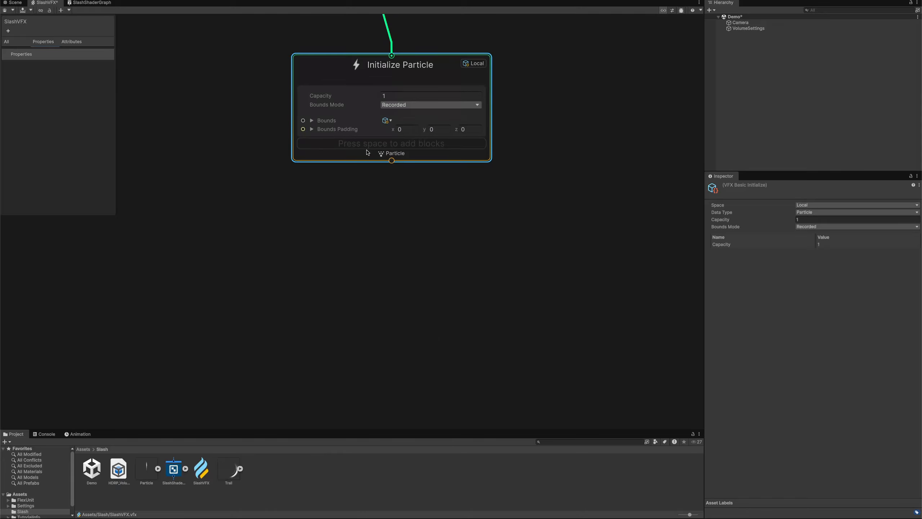
{"action": "key", "text": "space"}
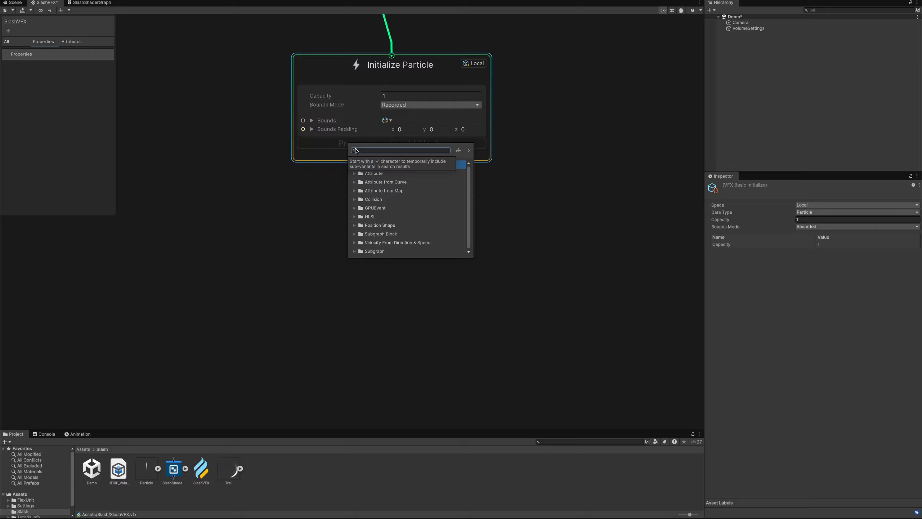
{"action": "type", "text": "size"}
{"action": "key", "text": "Return"}
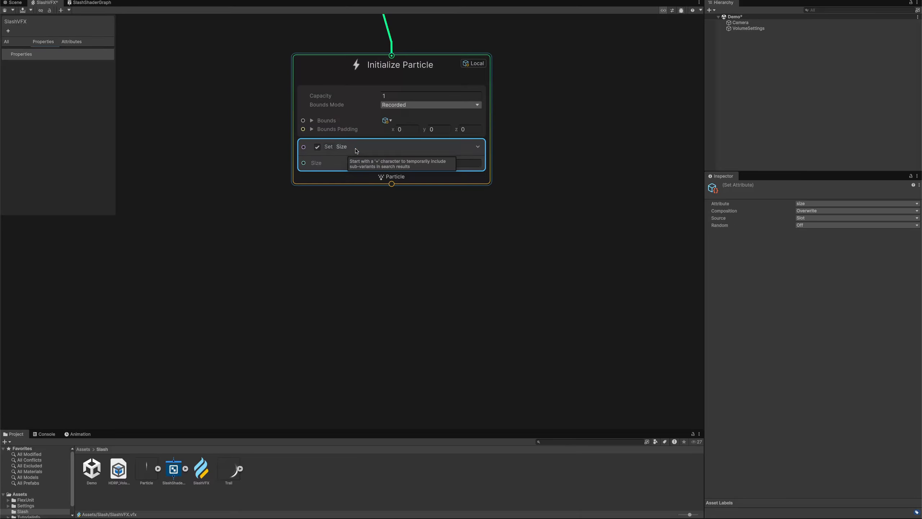
- Set the particle size to 1 and add a Set Lifetime block with a lifetime of 0.6
{"action": "left_click", "coordinate": [412, 163]}
{"action": "left_click", "coordinate": [452, 178]}
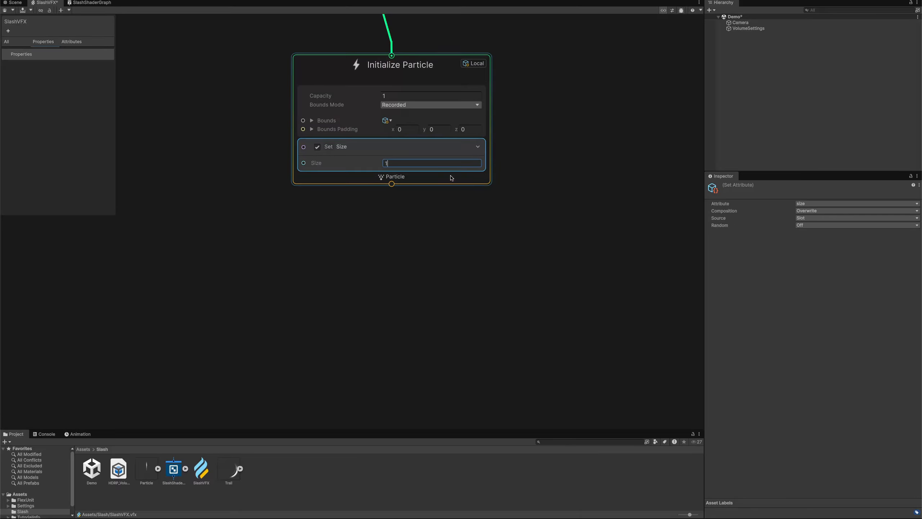
{"action": "key", "text": "space"}
{"action": "type", "text": "life"}
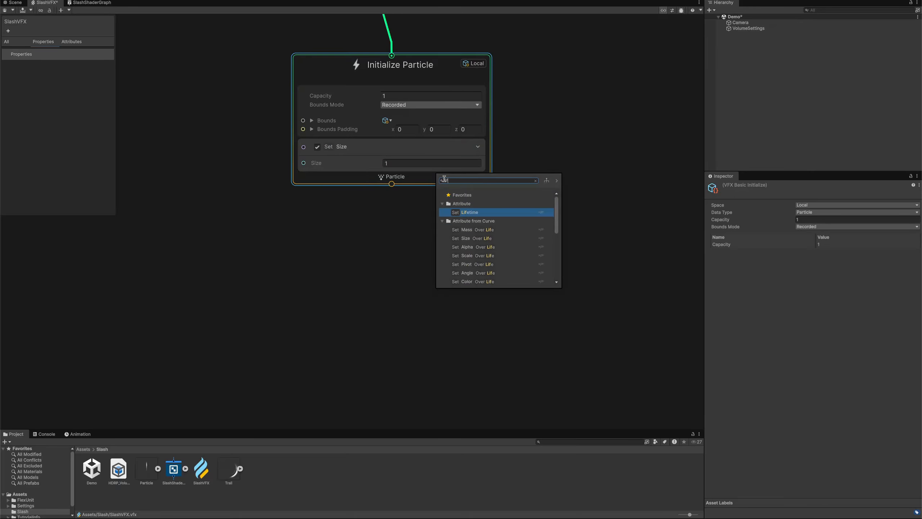
{"action": "key", "text": "Return"}
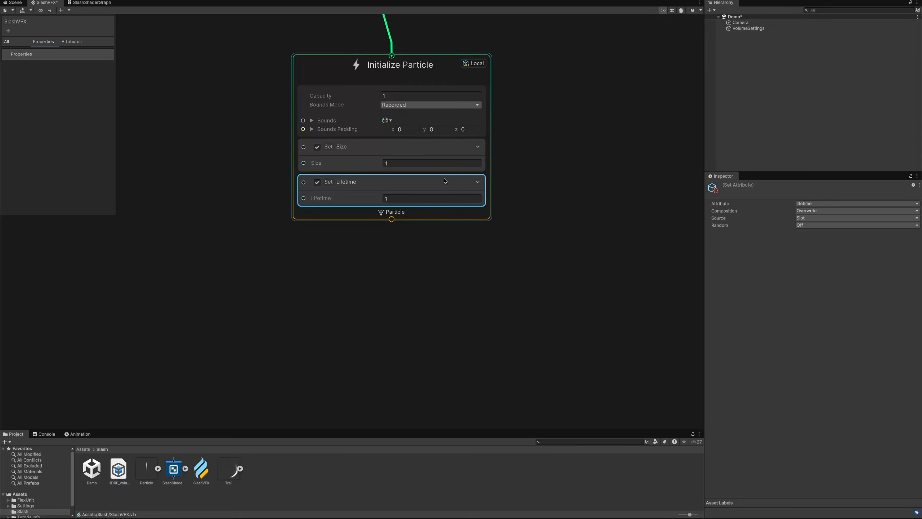
{"action": "left_click", "coordinate": [396, 198]}
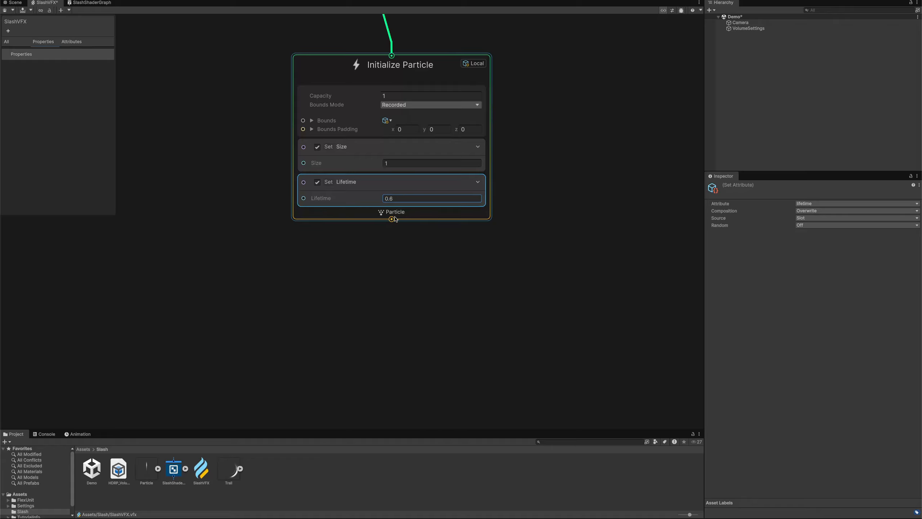
- Create an Update Particle context from the Initialize Particle output
{"action": "left_click_drag", "start_coordinate": [391, 219], "coordinate": [387, 240]}
{"action": "type", "text": "update"}
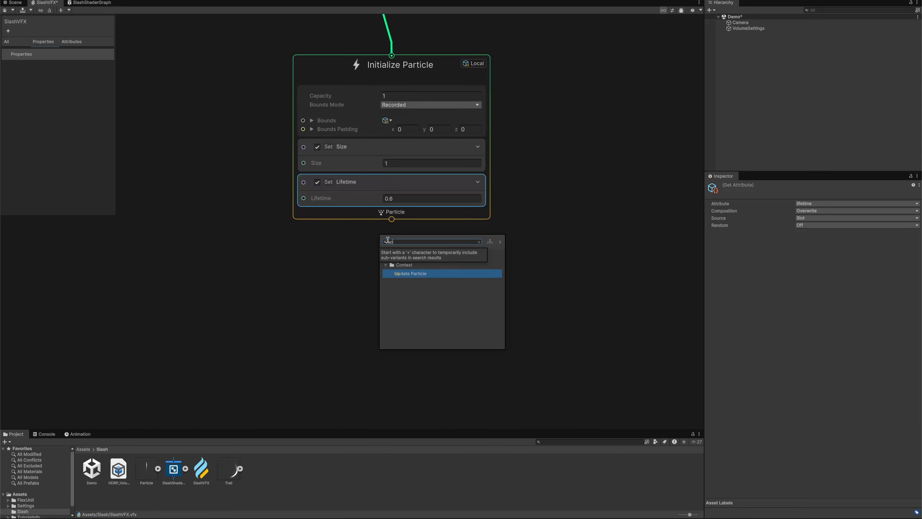
{"action": "key", "text": "Return"}
- Create an Output Particle Shader Graph Quad context from the Update Particle output
{"action": "scroll", "coordinate": [517, 247], "scroll_direction": "up", "scroll_amount": 1}
{"action": "middle_click_drag", "start_coordinate": [517, 247], "coordinate": [535, 60]}
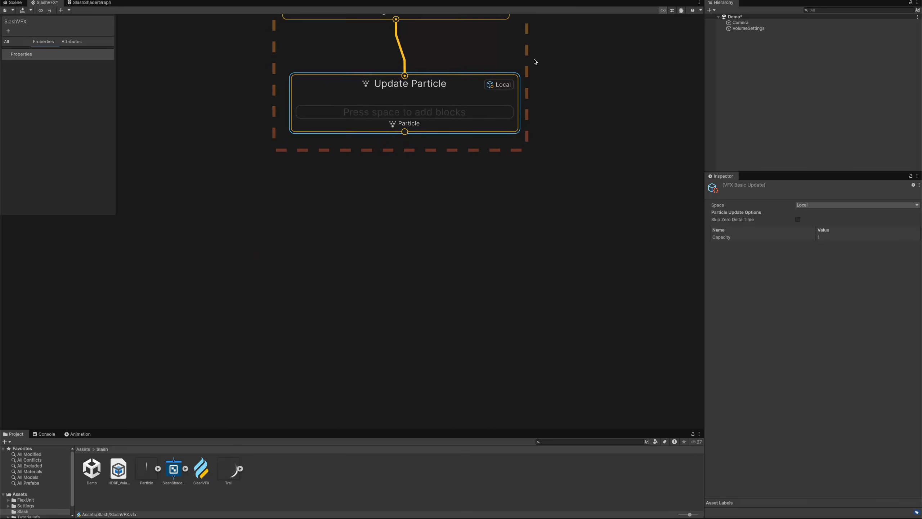
{"action": "left_click_drag", "start_coordinate": [406, 132], "coordinate": [399, 172]}
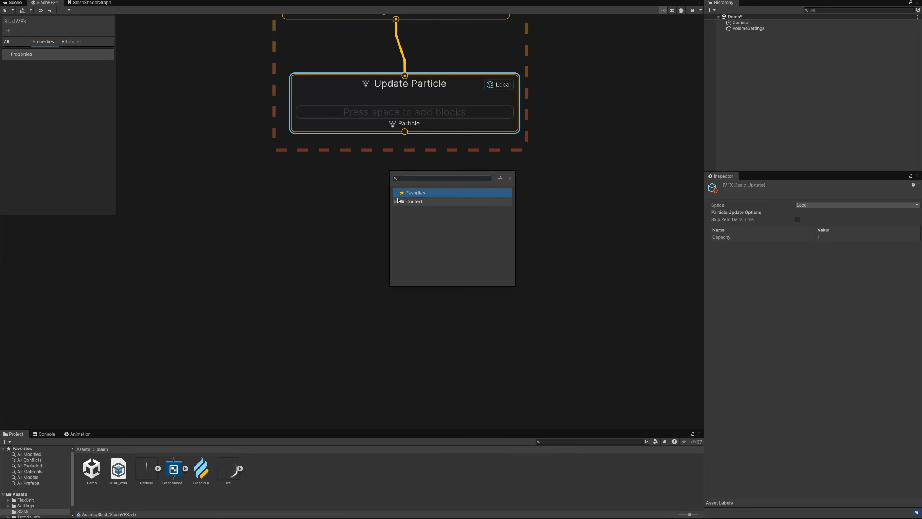
{"action": "left_click", "coordinate": [396, 202]}
{"action": "left_click", "coordinate": [435, 270]}
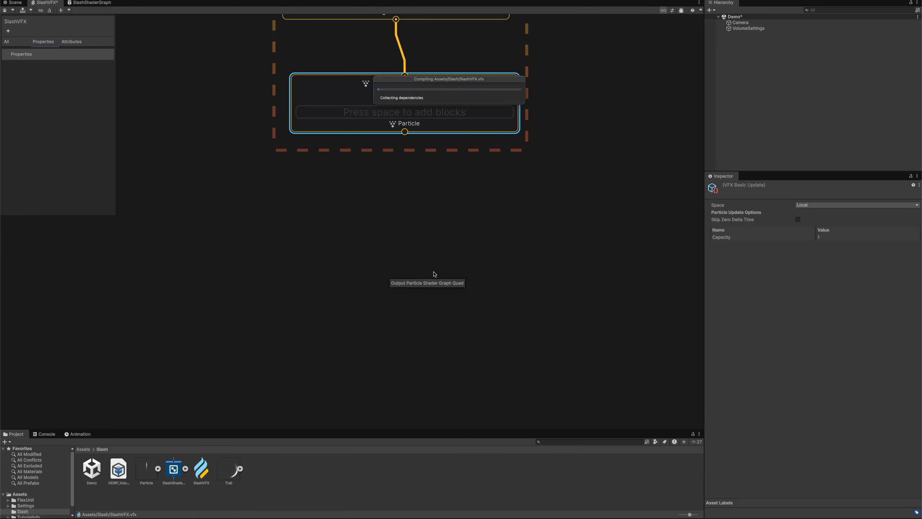
- Assign SlashShaderGraph as the output context's shader graph and Trail as its texture
{"action": "left_click", "coordinate": [185, 469]}
{"action": "left_click_drag", "start_coordinate": [229, 468], "coordinate": [436, 259]}
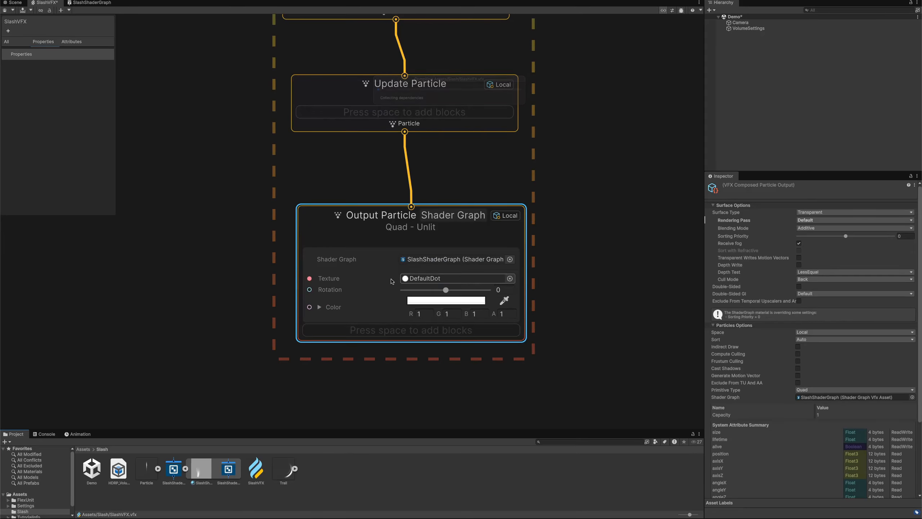
{"action": "left_click", "coordinate": [185, 470]}
{"action": "left_click_drag", "start_coordinate": [228, 468], "coordinate": [411, 277]}
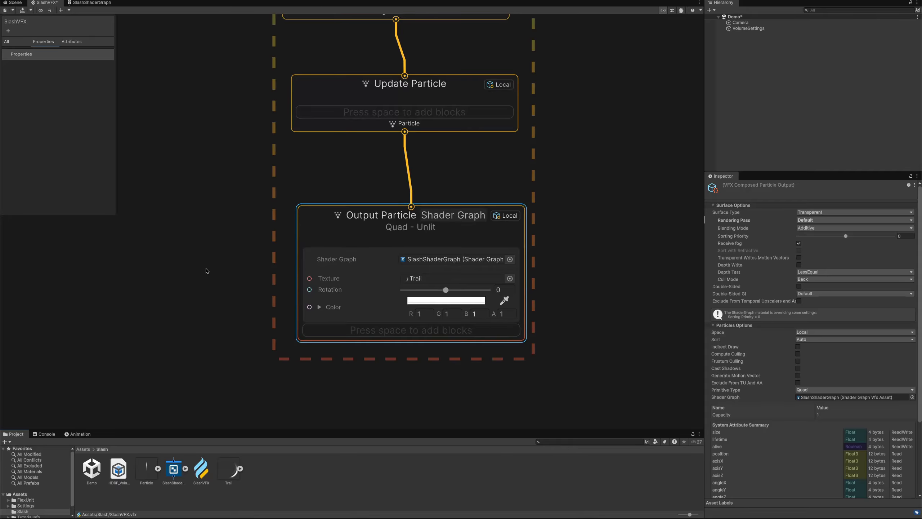
- Add a Get Age Over Lifetime [0..1] node in the empty space beside the output context
{"action": "middle_click_drag", "start_coordinate": [240, 275], "coordinate": [454, 193]}
{"action": "left_click", "coordinate": [269, 193]}
{"action": "key", "text": "space"}
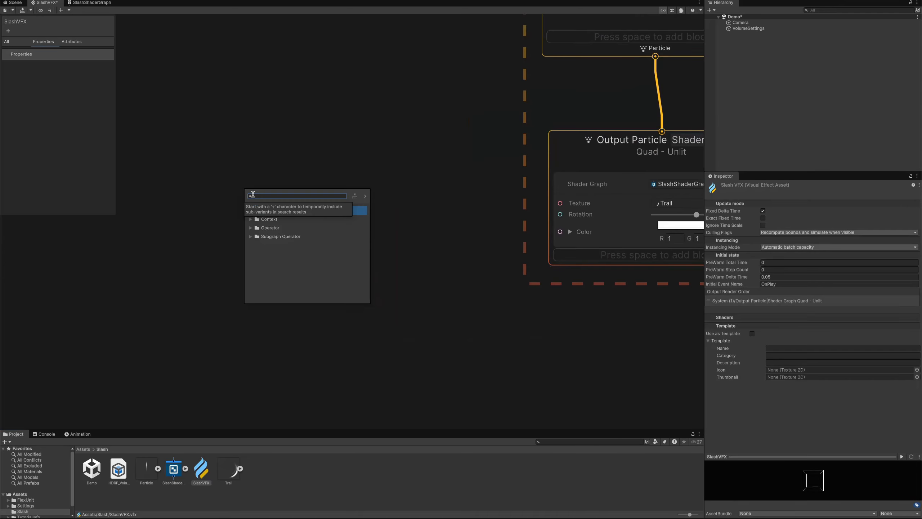
{"action": "type", "text": "lif"}
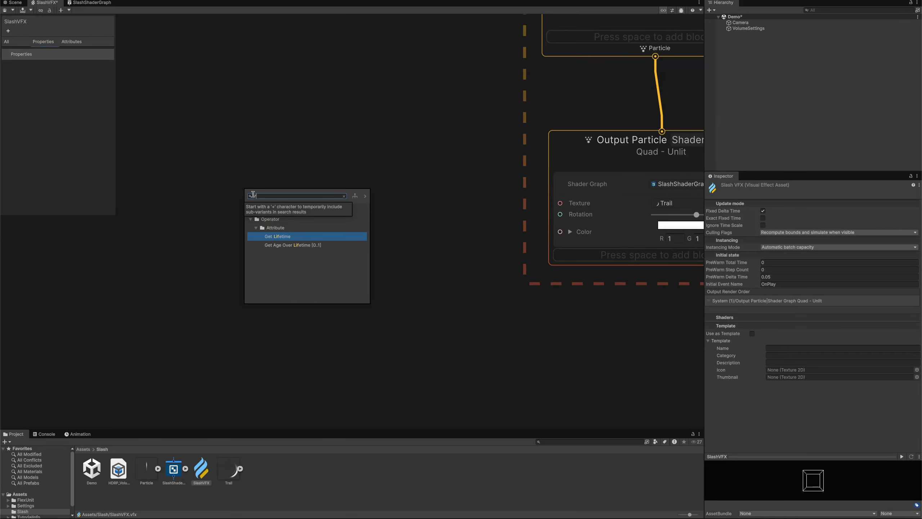
{"action": "key", "text": "Down"}
{"action": "key", "text": "Return"}
{"action": "left_click_drag", "start_coordinate": [279, 219], "coordinate": [207, 210]}
- Add a Sample Curve node, feeding its Time from Get Age Over Lifetime and its output into the output context's Rotation
{"action": "left_click", "coordinate": [328, 214]}
{"action": "key", "text": "space"}
{"action": "type", "text": "curve"}
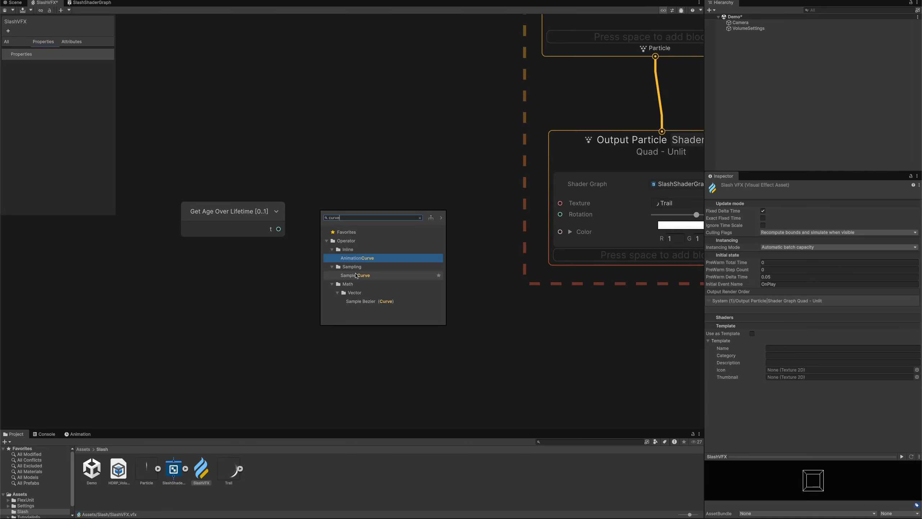
{"action": "key", "text": "Down"}
{"action": "key", "text": "Return"}
{"action": "left_click_drag", "start_coordinate": [280, 229], "coordinate": [337, 273]}
{"action": "left_click_drag", "start_coordinate": [419, 262], "coordinate": [560, 214]}
{"action": "left_click_drag", "start_coordinate": [374, 252], "coordinate": [381, 199]}
- Apply the descending S-shaped preset to the Sample Curve and set its first key's value to 3
{"action": "left_click", "coordinate": [381, 211]}
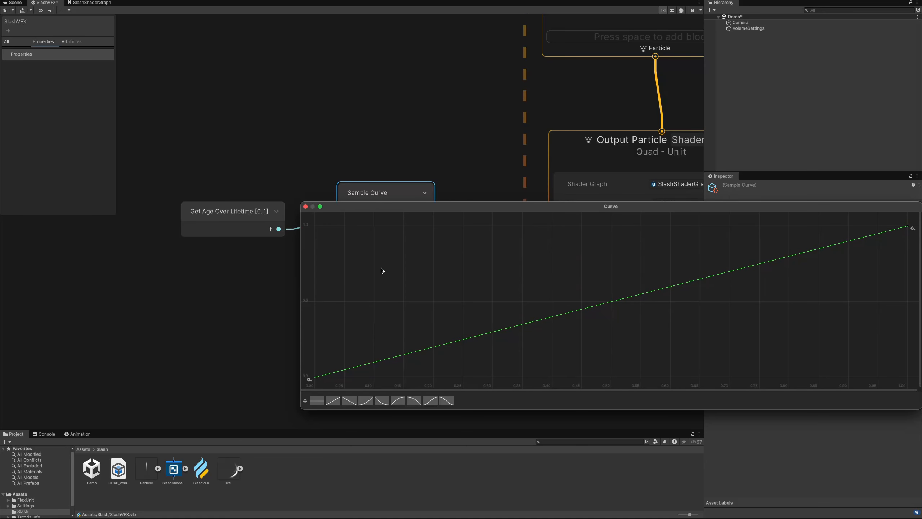
{"action": "left_click", "coordinate": [446, 400]}
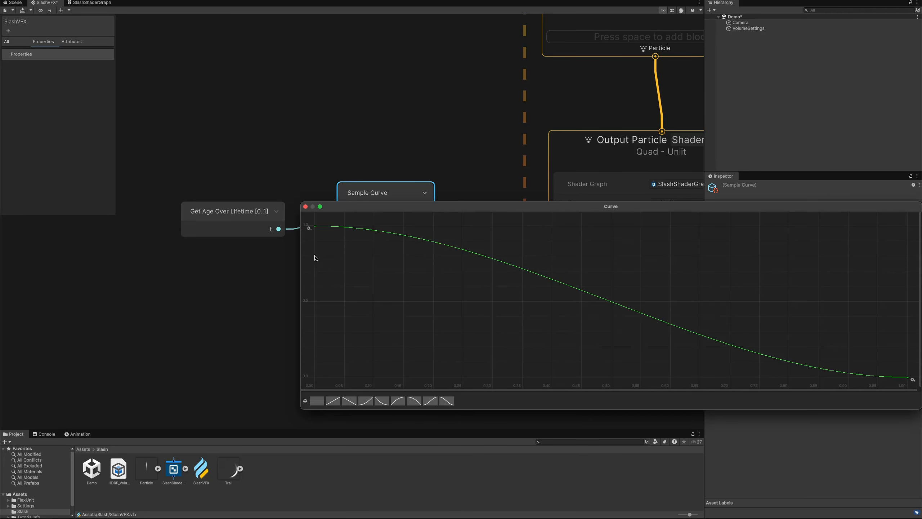
{"action": "right_click", "coordinate": [316, 229]}
{"action": "left_click", "coordinate": [328, 241]}
{"action": "type", "text": "3"}
{"action": "key", "text": "Return"}
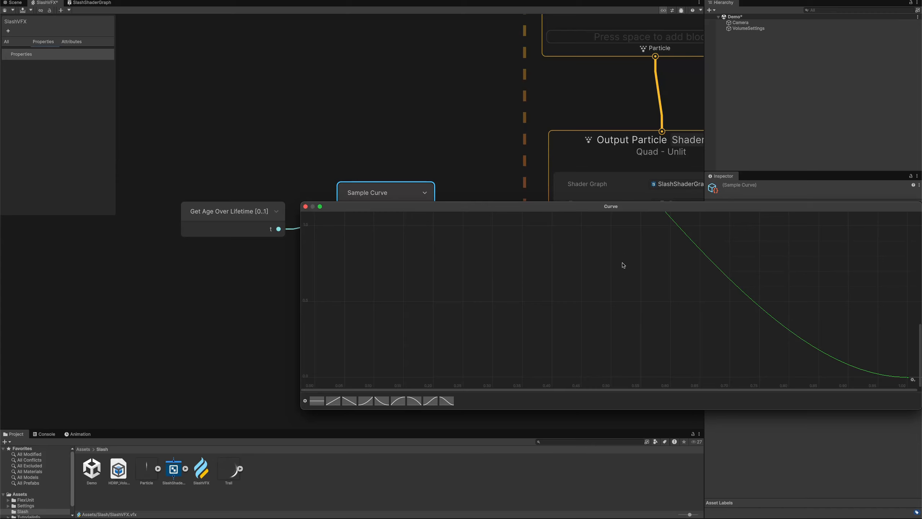
- Set the value of the curve's last key to -3, check the resulting curve and close the curve editor
{"action": "right_click", "coordinate": [912, 380]}
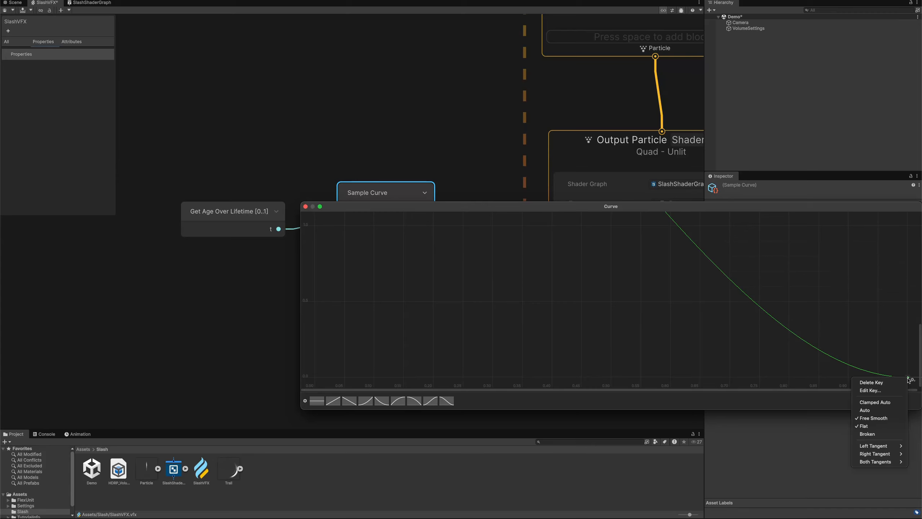
{"action": "left_click", "coordinate": [893, 391]}
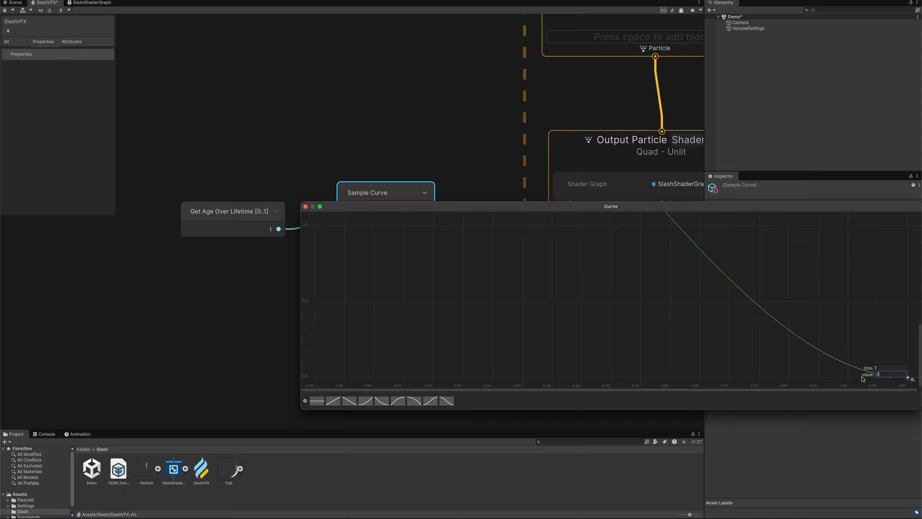
{"action": "key", "text": "Return"}
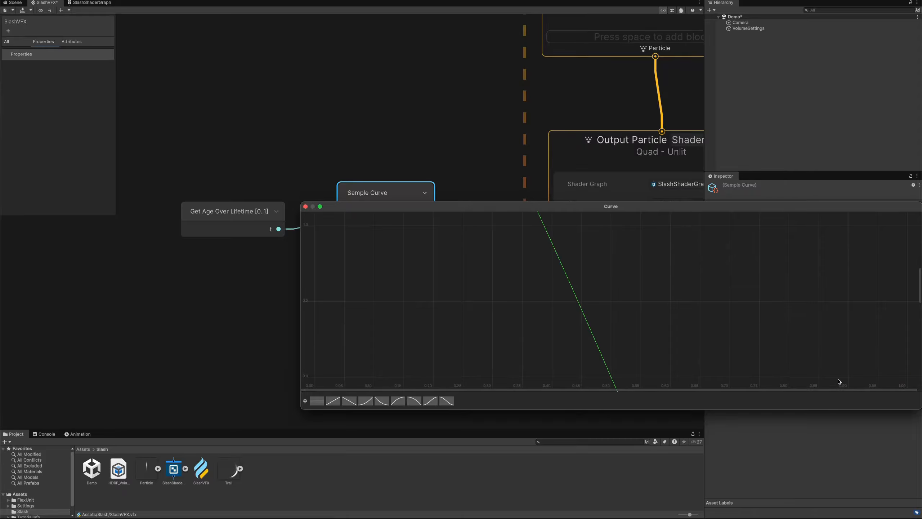
{"action": "left_click", "coordinate": [306, 206]}
{"action": "left_click", "coordinate": [385, 211]}
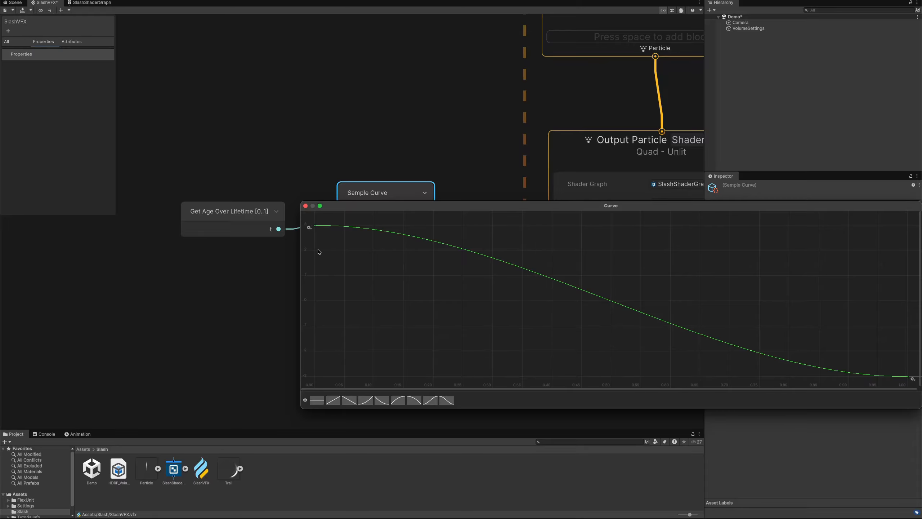
{"action": "left_click", "coordinate": [306, 206]}
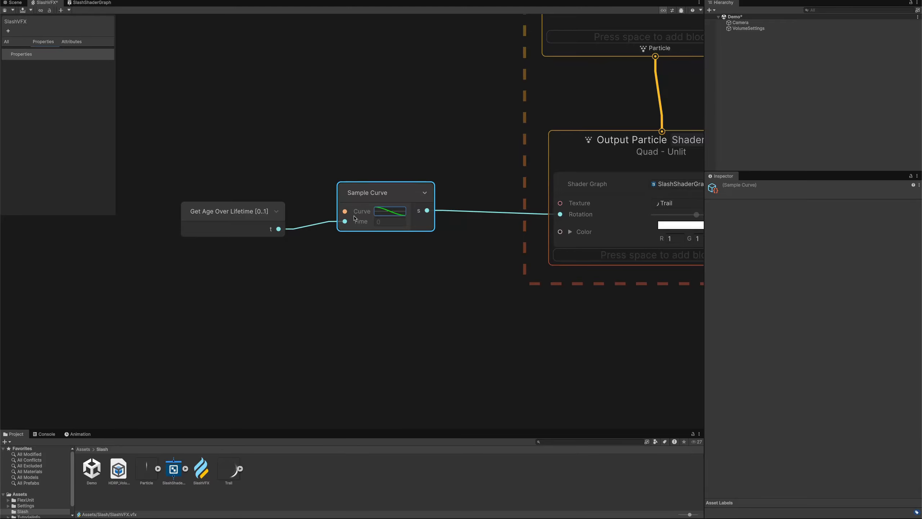
- Add an exposed Color property to the SlashVFX graph and expand its settings
{"action": "left_click", "coordinate": [8, 31]}
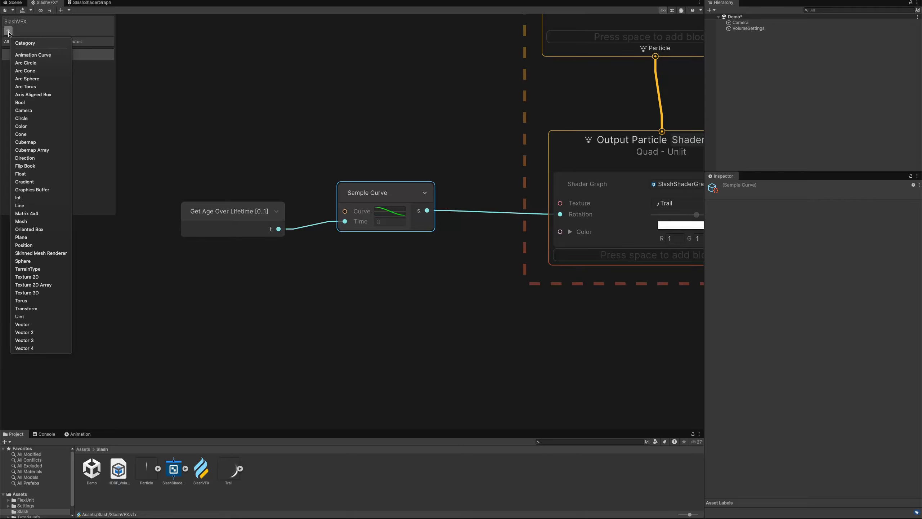
{"action": "left_click", "coordinate": [20, 126]}
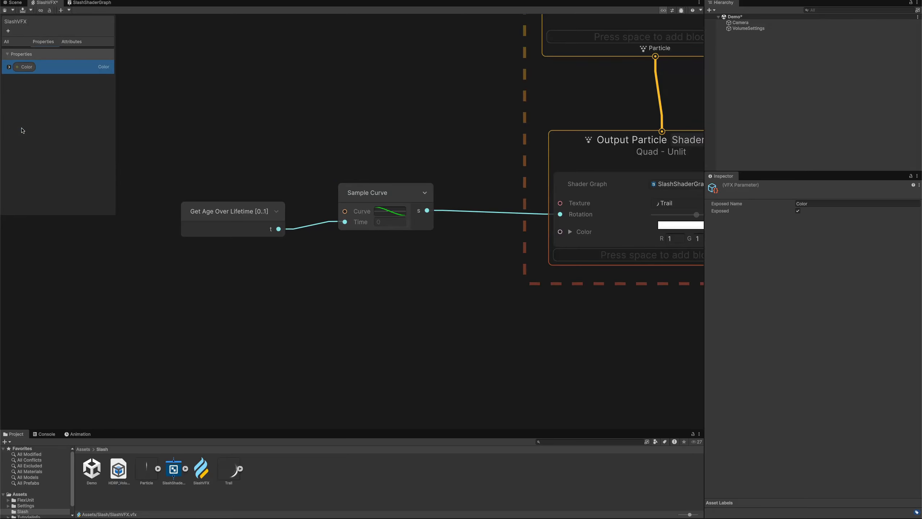
{"action": "left_click", "coordinate": [9, 68]}
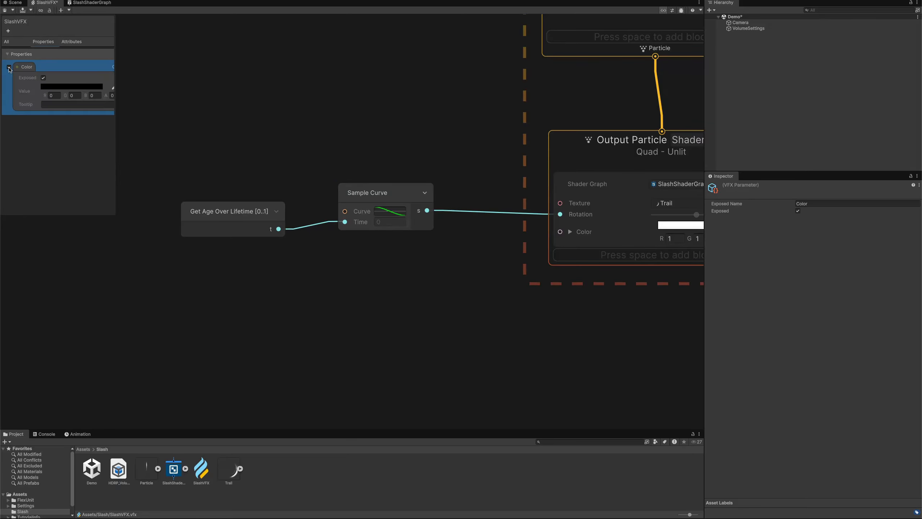
- Set the Color property to a purple HDR color with intensity 7 and connect it to the output context's Color input
{"action": "left_click", "coordinate": [55, 88]}
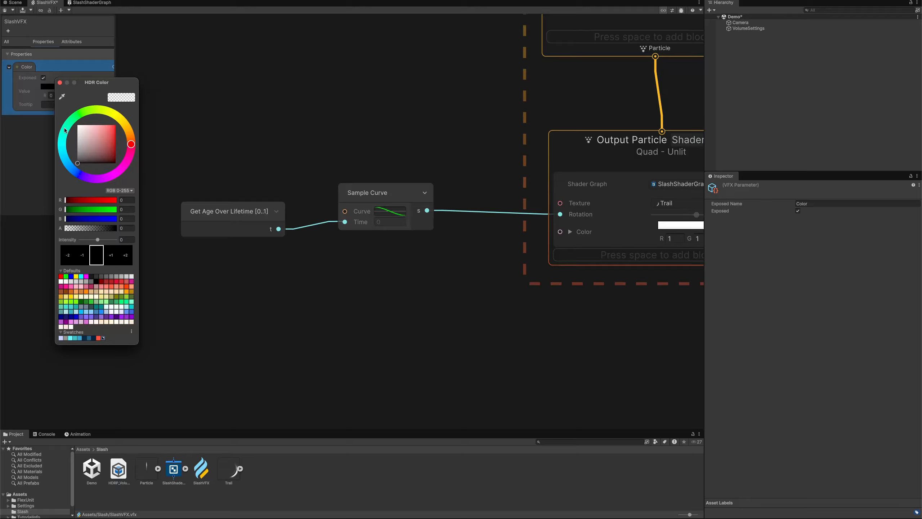
{"action": "left_click", "coordinate": [88, 178]}
{"action": "left_click", "coordinate": [102, 132]}
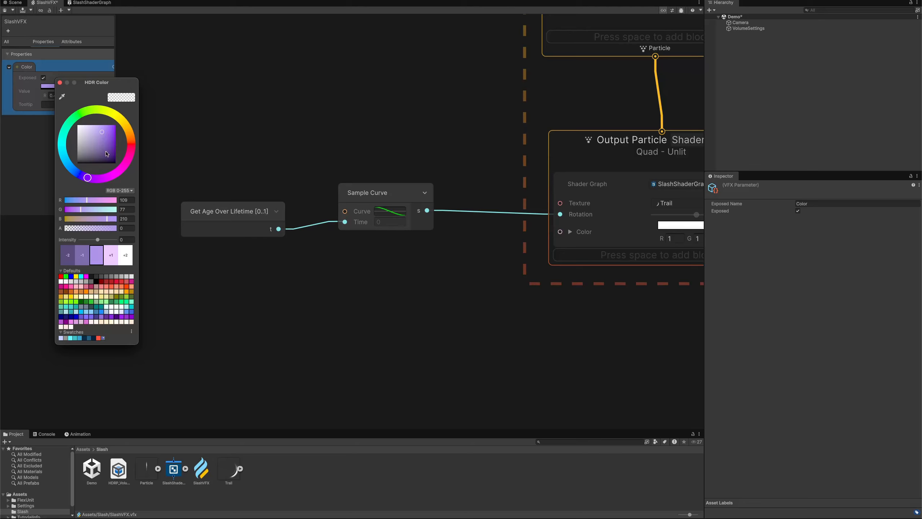
{"action": "type", "text": "7"}
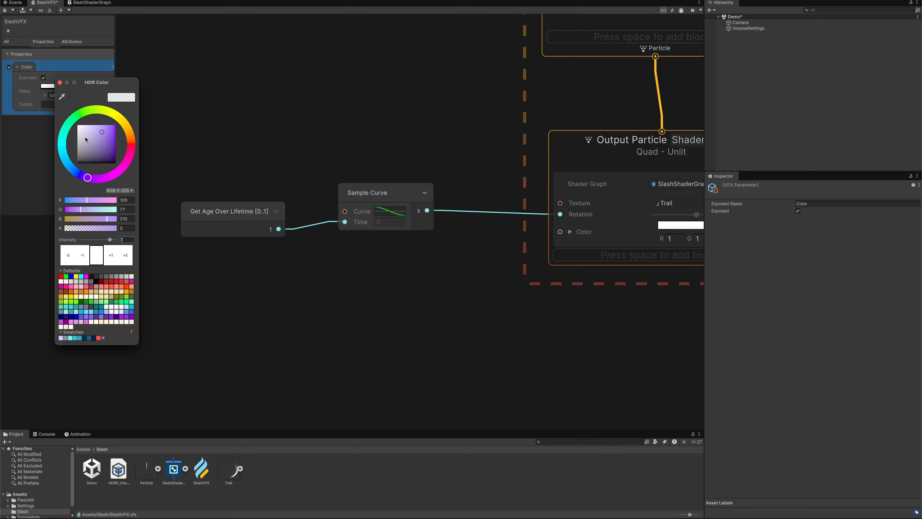
{"action": "left_click", "coordinate": [60, 83]}
{"action": "left_click_drag", "start_coordinate": [27, 70], "coordinate": [559, 232]}
- Rename the particle system to Slash
{"action": "scroll", "coordinate": [527, 179], "scroll_direction": "down", "scroll_amount": 5}
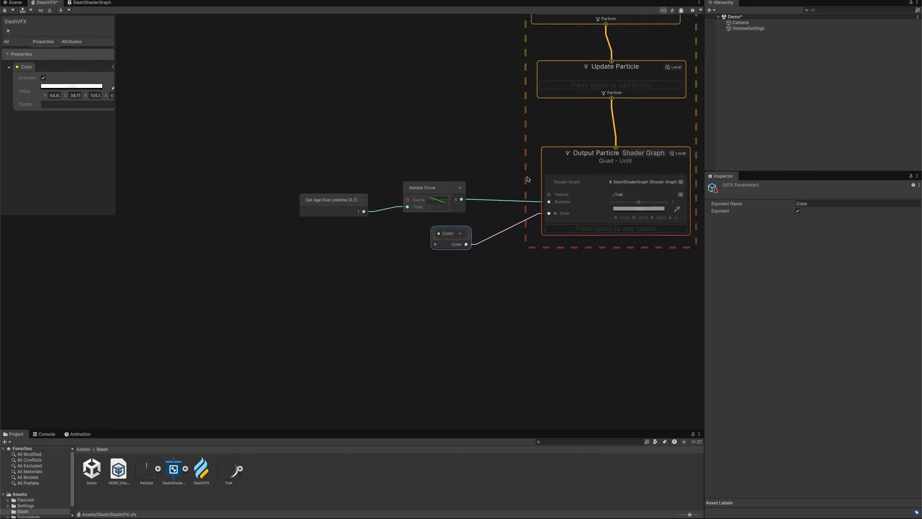
{"action": "middle_click_drag", "start_coordinate": [456, 94], "coordinate": [322, 320]}
{"action": "scroll", "coordinate": [336, 259], "scroll_direction": "up", "scroll_amount": 5}
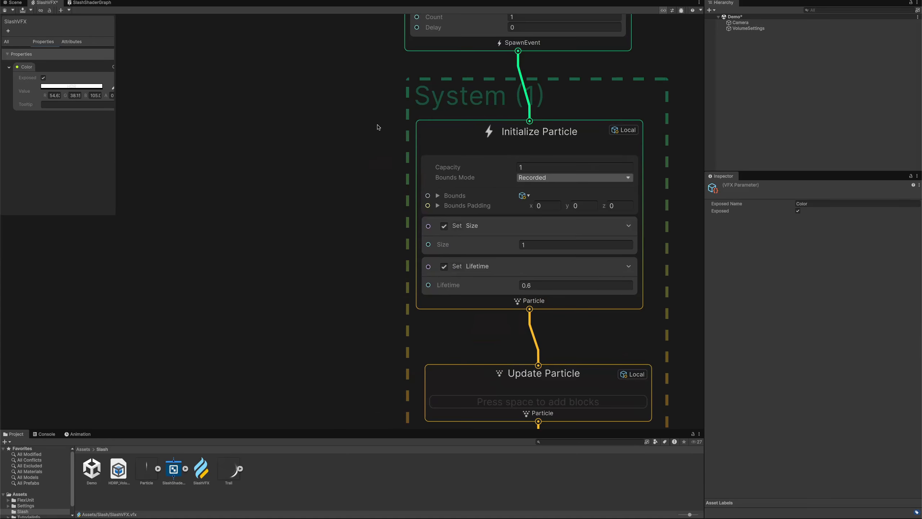
{"action": "middle_click_drag", "start_coordinate": [378, 126], "coordinate": [310, 136]}
{"action": "double_click", "coordinate": [363, 104]}
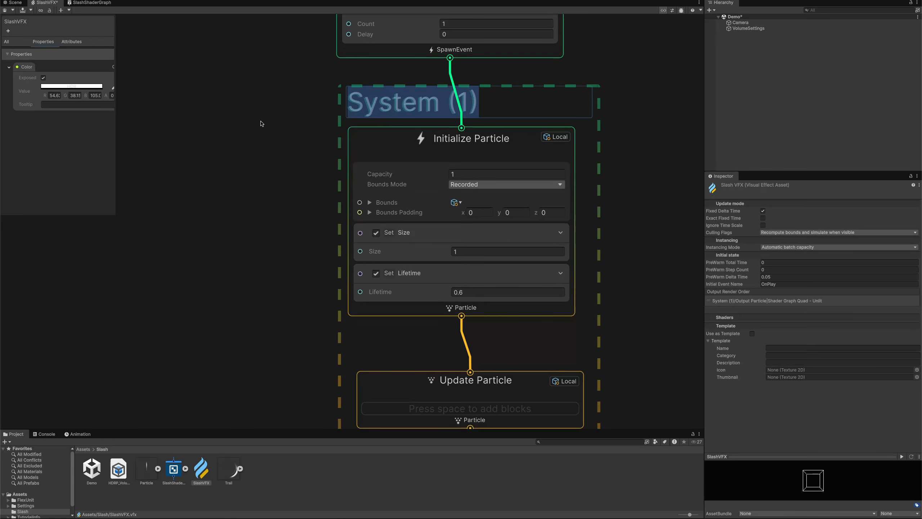
{"action": "type", "text": "Slash"}
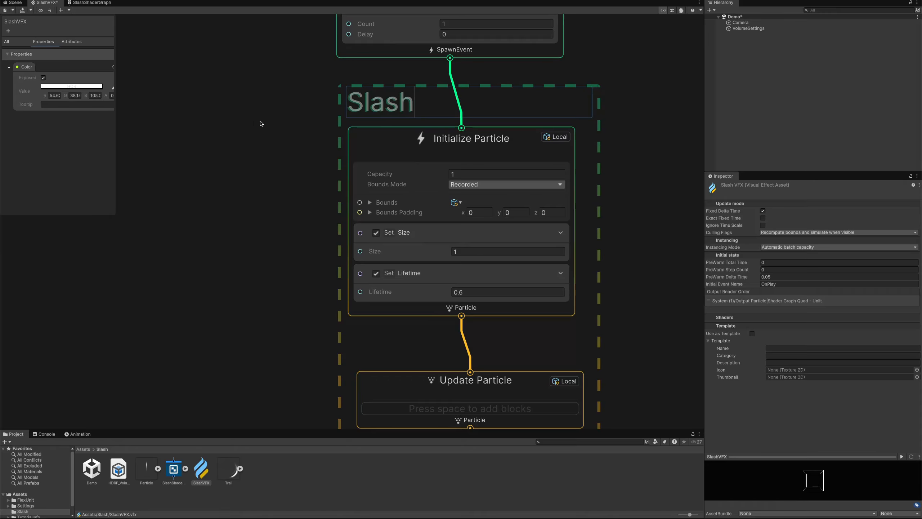
{"action": "key", "text": "Return"}
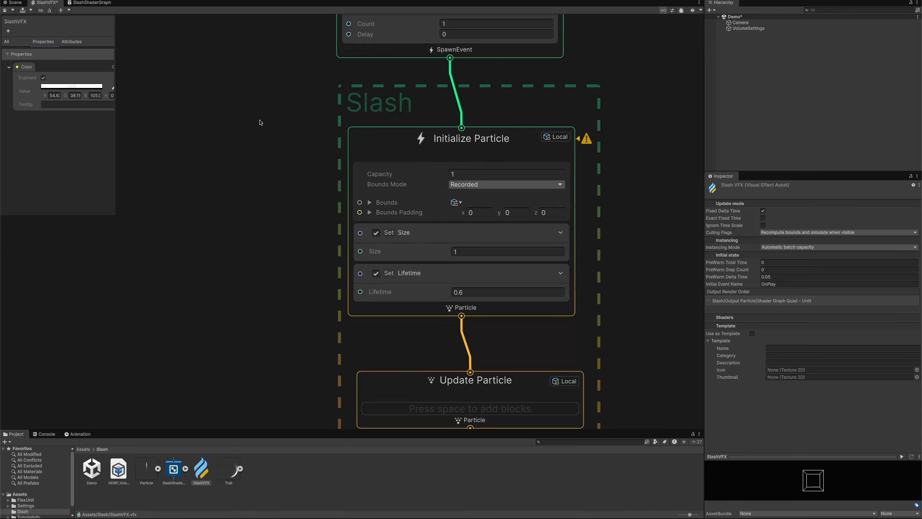
- Save the graph, then add the SlashVFX asset to the Demo scene hierarchy and show the Scene view
{"action": "scroll", "coordinate": [260, 122], "scroll_direction": "down", "scroll_amount": 2}
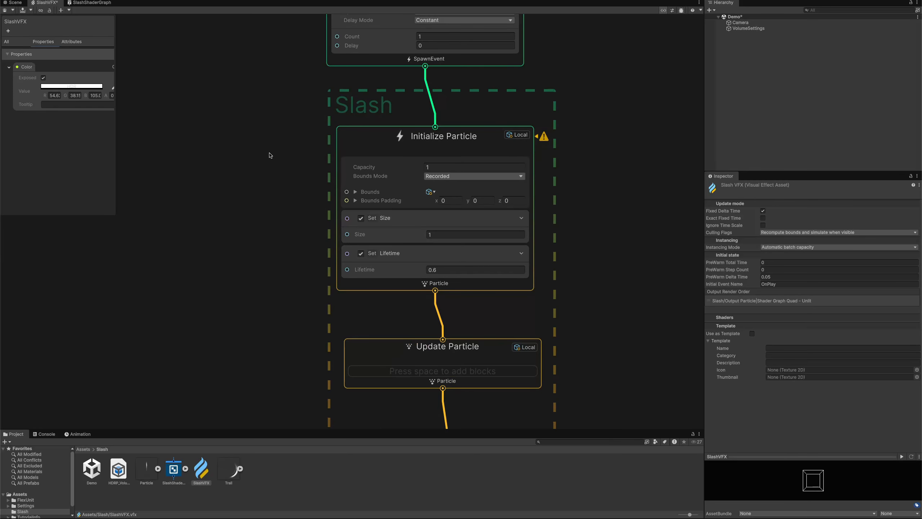
{"action": "key", "text": "ctrl+s"}
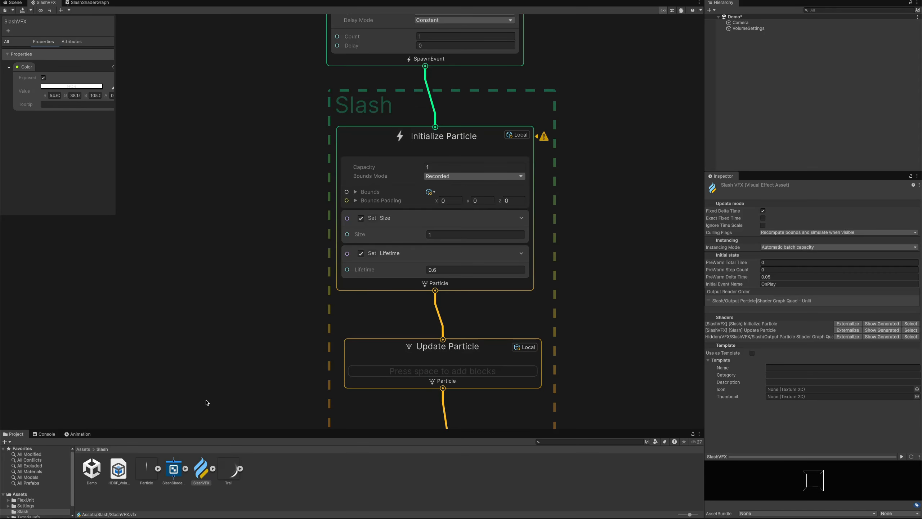
{"action": "left_click_drag", "start_coordinate": [199, 476], "coordinate": [742, 90]}
{"action": "left_click", "coordinate": [15, 2]}
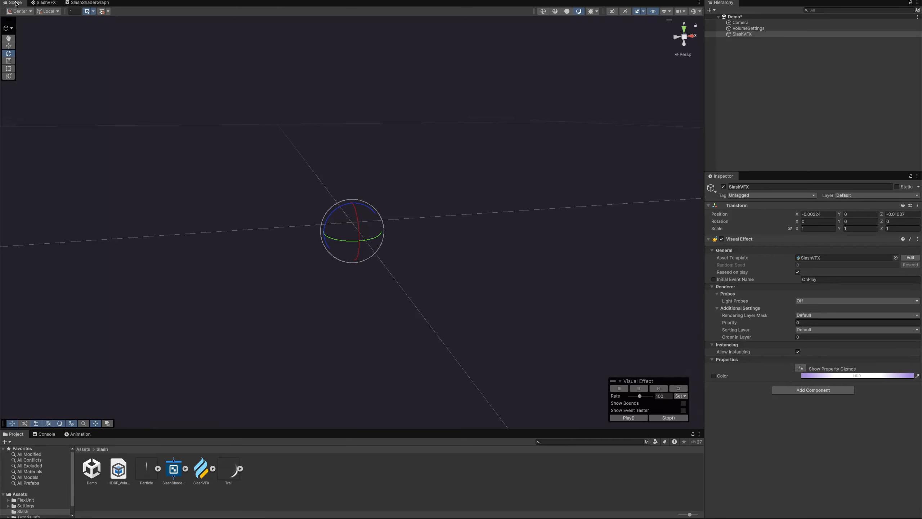
- Set the SlashVFX object's X and Z position to 0 and select it in the scene hierarchy
{"action": "left_click", "coordinate": [814, 215]}
{"action": "type", "text": "0"}
{"action": "key", "text": "Return"}
{"action": "left_click", "coordinate": [893, 214]}
{"action": "type", "text": "0"}
{"action": "key", "text": "Return"}
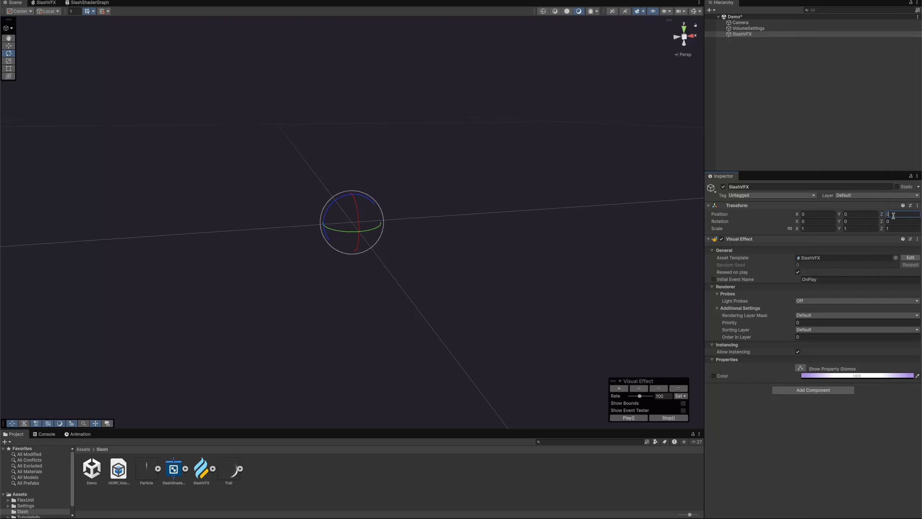
{"action": "left_click", "coordinate": [742, 34]}
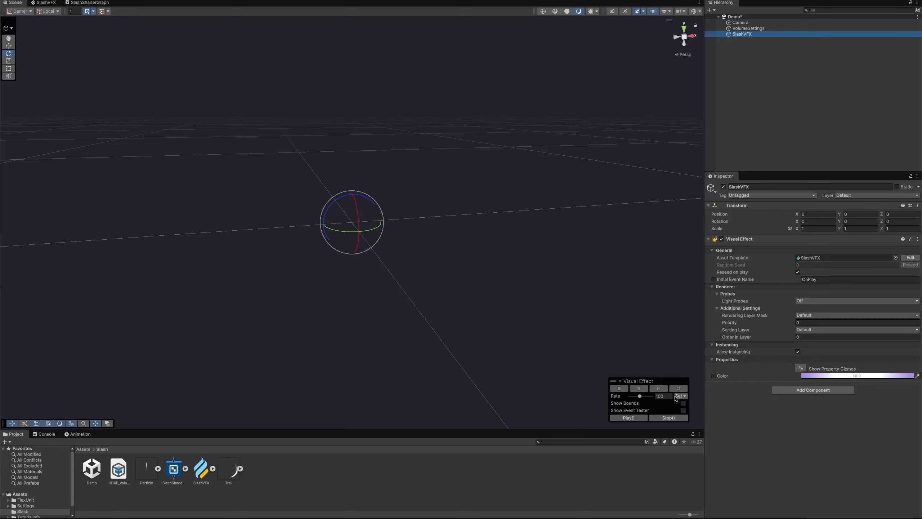
- Replay the slash effect in the scene and set the SlashVFX object's Color override intensity to 7.7
{"action": "left_click", "coordinate": [678, 388]}
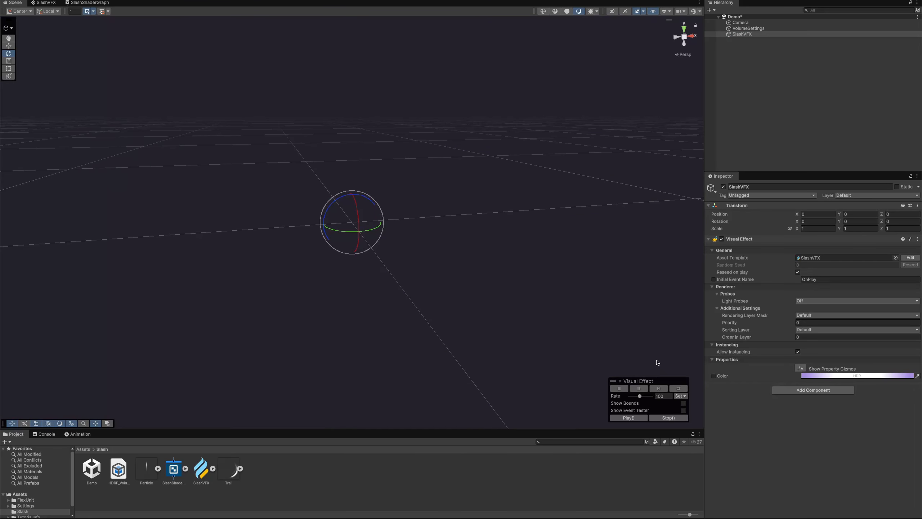
{"action": "left_click", "coordinate": [679, 389]}
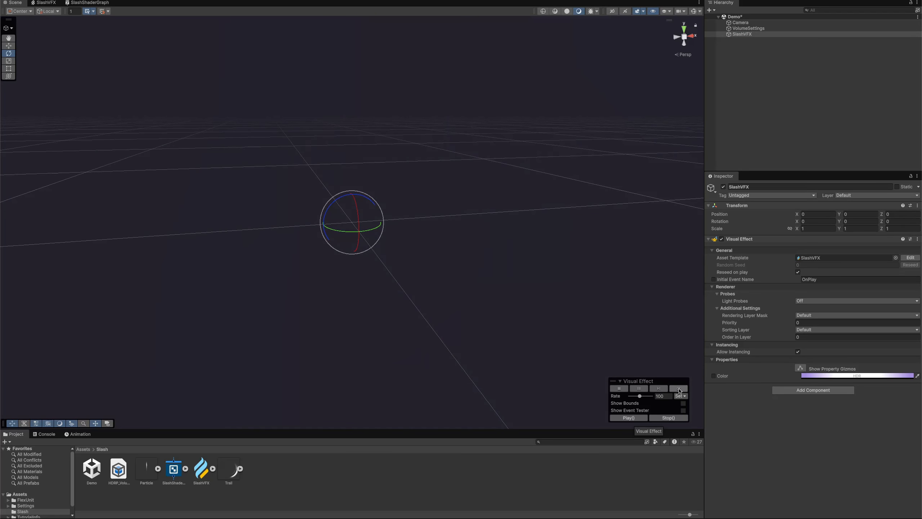
{"action": "left_click", "coordinate": [679, 389]}
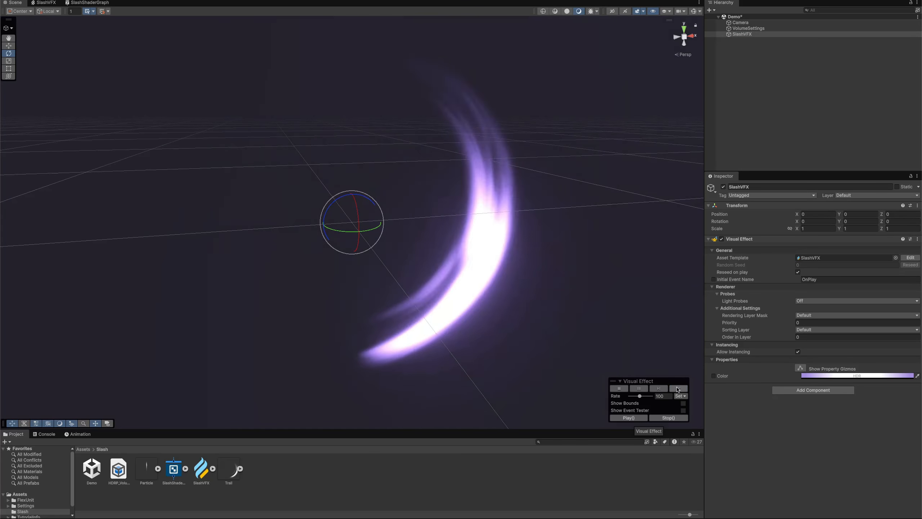
{"action": "left_click", "coordinate": [822, 376]}
{"action": "left_click_drag", "start_coordinate": [877, 422], "coordinate": [879, 421]}
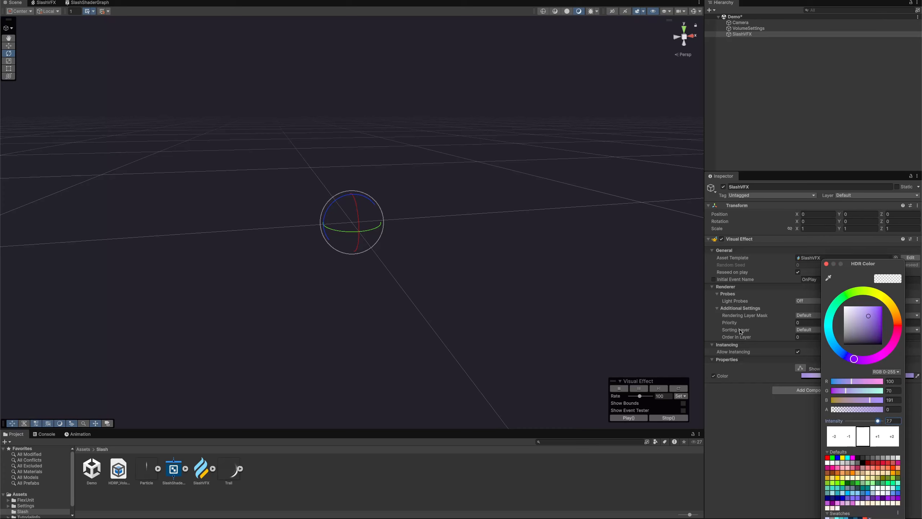
- Rotate the SlashVFX object freehand to about 71, 47 and -3 degrees in X, Y and Z, replaying the effect between turns
{"action": "left_click_drag", "start_coordinate": [342, 219], "coordinate": [343, 201]}
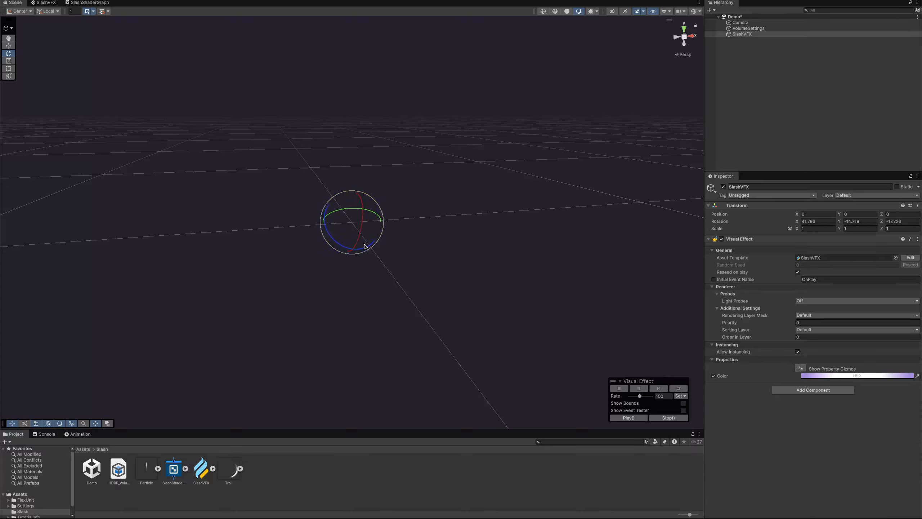
{"action": "left_click_drag", "start_coordinate": [365, 246], "coordinate": [376, 219]}
{"action": "left_click", "coordinate": [677, 388]}
{"action": "middle_click_drag", "start_coordinate": [533, 279], "coordinate": [495, 251]}
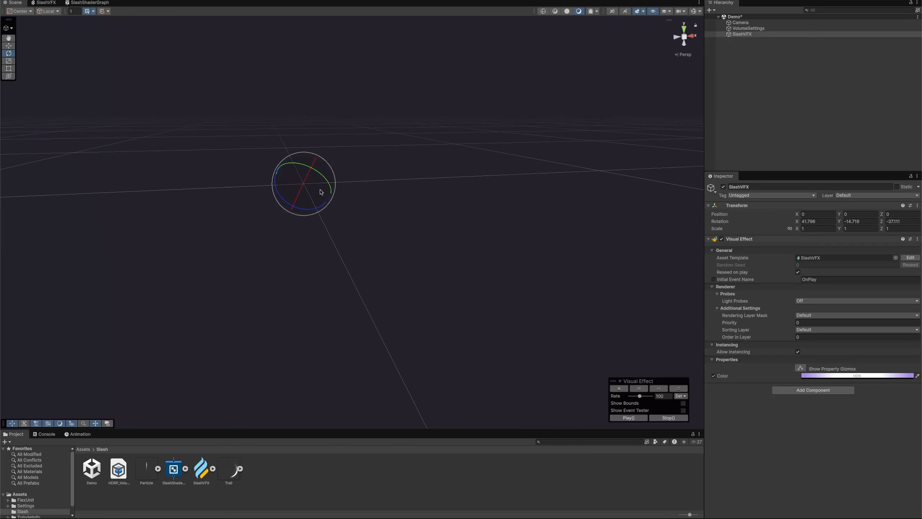
{"action": "mouse_move", "coordinate": [321, 192]}
{"action": "left_mouse_down"}
{"action": "mouse_move", "coordinate": [298, 182]}
{"action": "mouse_move", "coordinate": [308, 185]}
{"action": "left_mouse_up"}
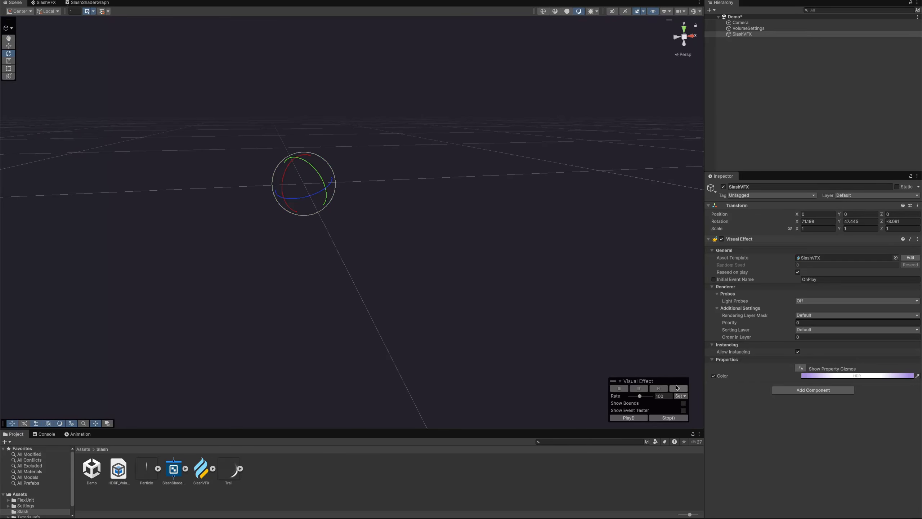
- Replay the rotated slash effect several times, switching to the View tool to inspect it without the rotation gizmo
{"action": "left_click", "coordinate": [678, 388]}
{"action": "left_click", "coordinate": [677, 388]}
{"action": "left_click", "coordinate": [677, 388]}
{"action": "left_click", "coordinate": [678, 388]}
{"action": "left_click", "coordinate": [8, 37]}
{"action": "left_click", "coordinate": [678, 389]}
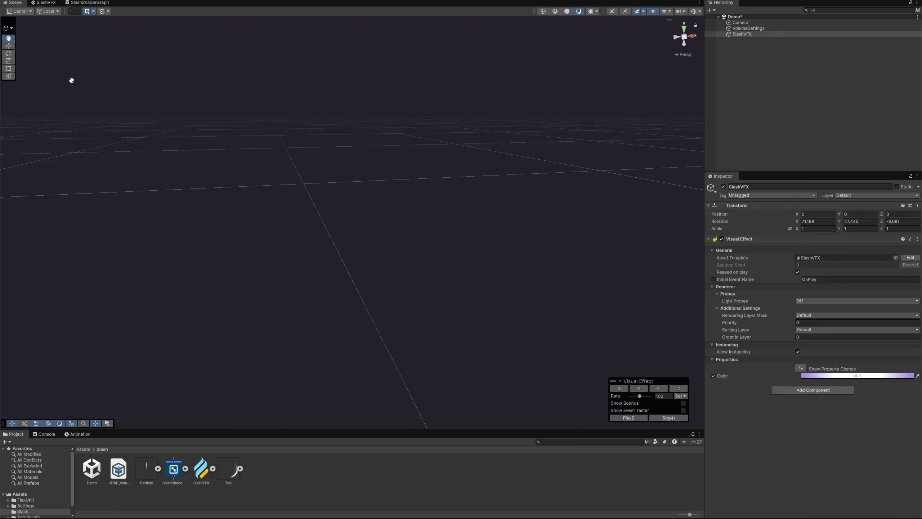
- In the SlashVFX graph, duplicate the Spawn, Initialize Particle and Update Particle contexts and place the copies beside the original system
{"action": "left_click", "coordinate": [48, 4]}
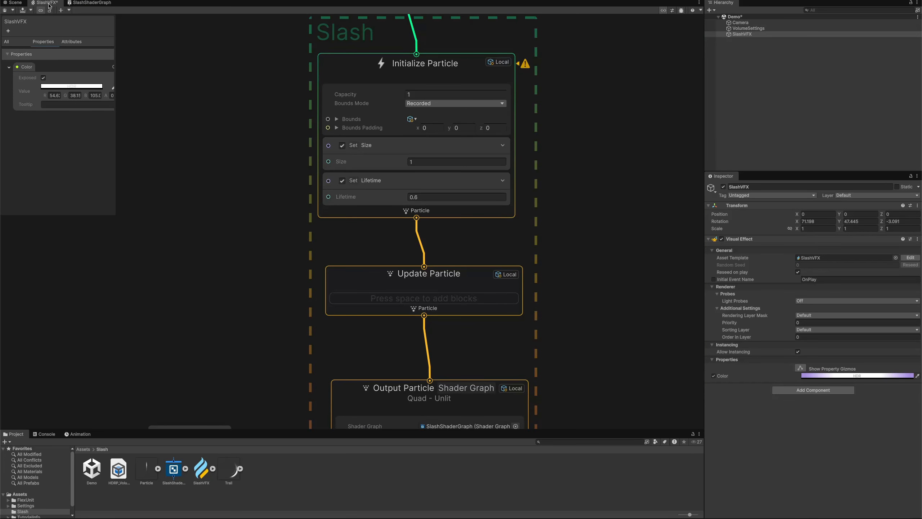
{"action": "scroll", "coordinate": [240, 82], "scroll_direction": "up", "scroll_amount": 1}
{"action": "scroll", "coordinate": [260, 93], "scroll_direction": "down", "scroll_amount": 4}
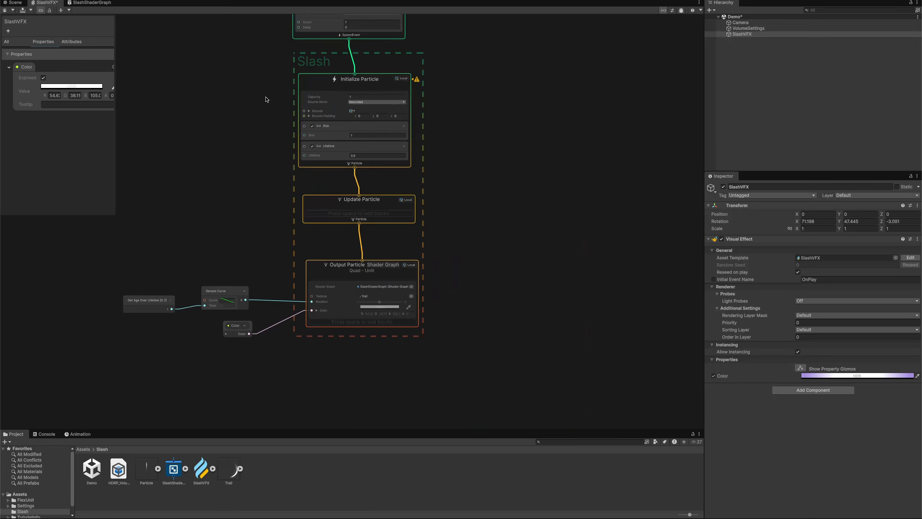
{"action": "middle_click_drag", "start_coordinate": [263, 93], "coordinate": [303, 184]}
{"action": "left_click_drag", "start_coordinate": [260, 52], "coordinate": [526, 315]}
{"action": "middle_click_drag", "start_coordinate": [523, 250], "coordinate": [188, 241]}
{"action": "key", "text": "ctrl+v"}
{"action": "left_click_drag", "start_coordinate": [210, 259], "coordinate": [310, 57]}
- Set the duplicated system's Single Burst count to 6 and its Initialize Particle capacity to 16
{"action": "scroll", "coordinate": [326, 86], "scroll_direction": "up", "scroll_amount": 4}
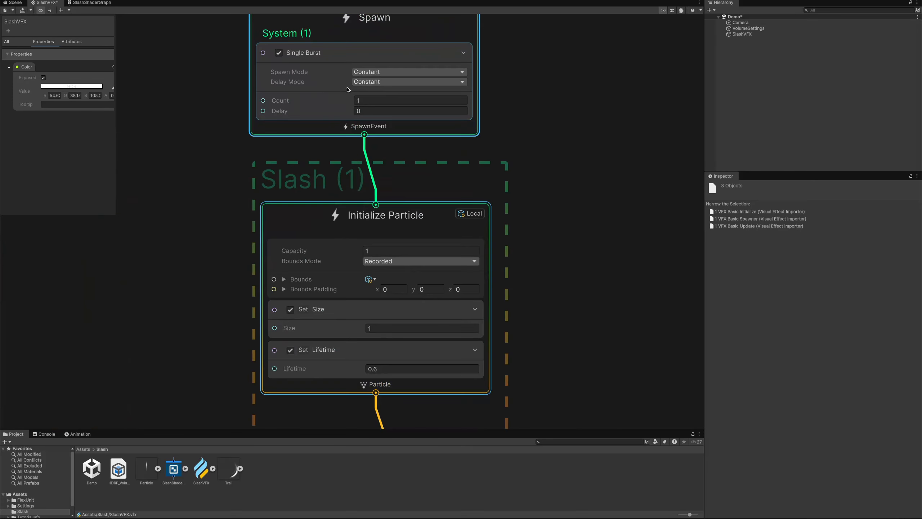
{"action": "left_click", "coordinate": [374, 98]}
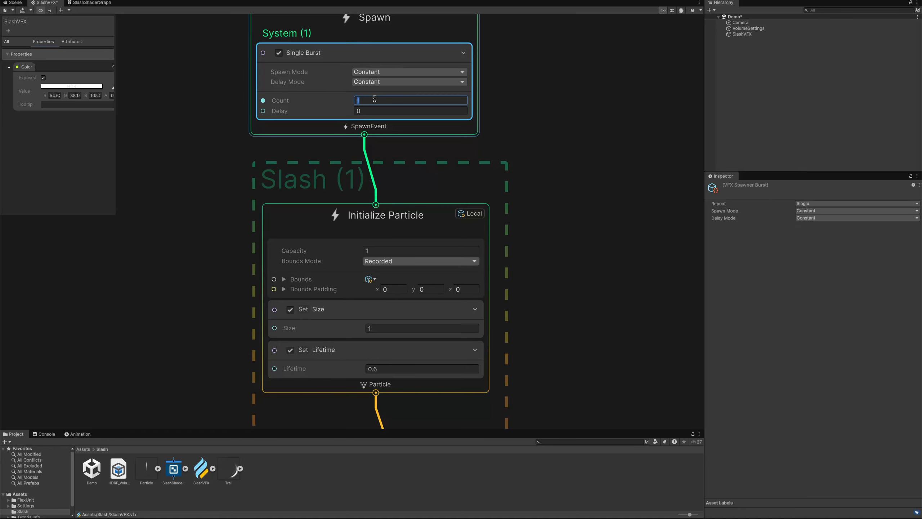
{"action": "type", "text": "6"}
{"action": "left_click", "coordinate": [372, 250]}
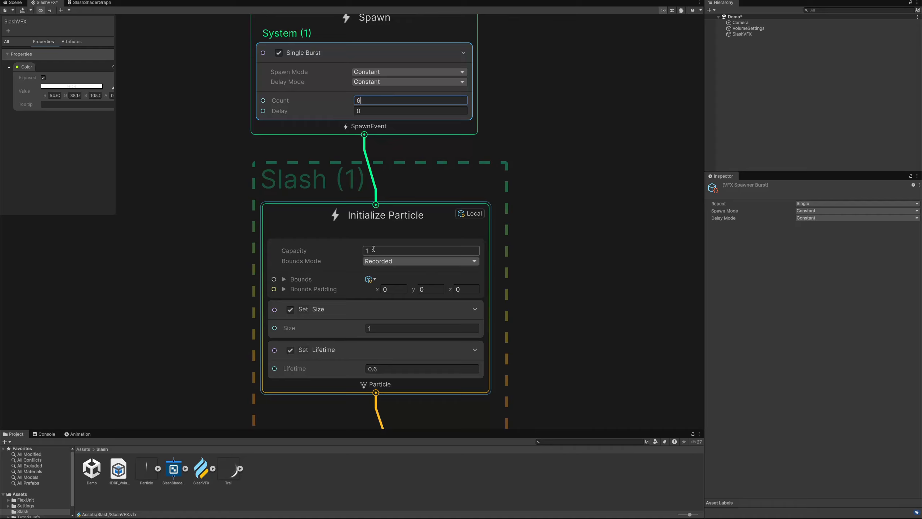
{"action": "type", "text": "6"}
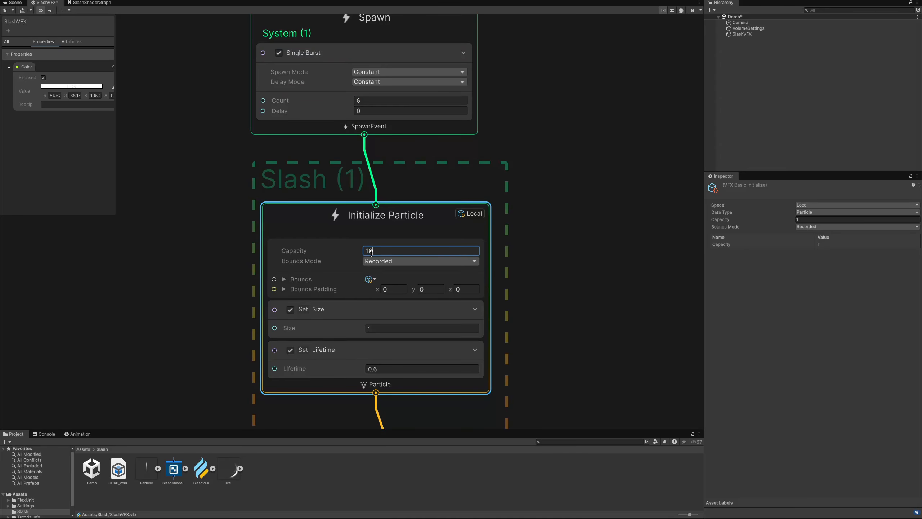
- Make the duplicated system's Set Size block Random Uniform, ranging from 0.1 to 0.2
{"action": "left_click", "coordinate": [377, 314]}
{"action": "left_click", "coordinate": [803, 225]}
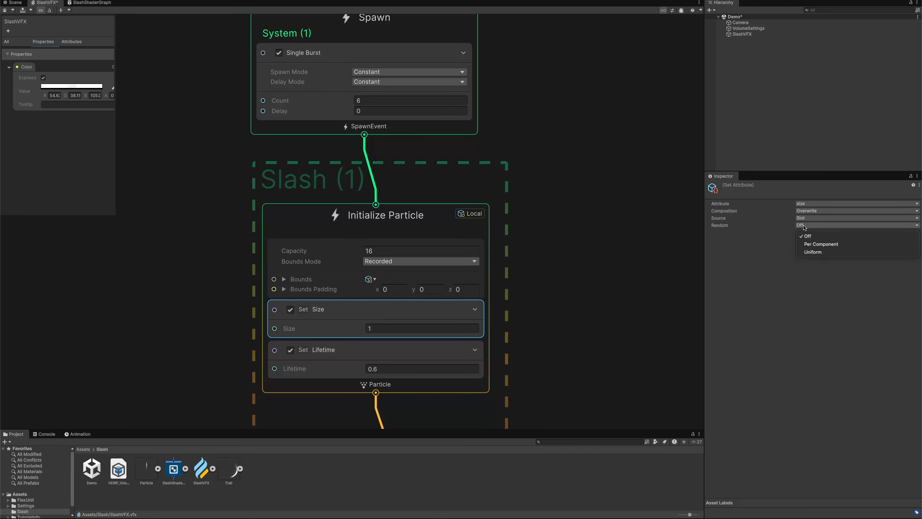
{"action": "left_click", "coordinate": [810, 241]}
{"action": "left_click", "coordinate": [390, 330]}
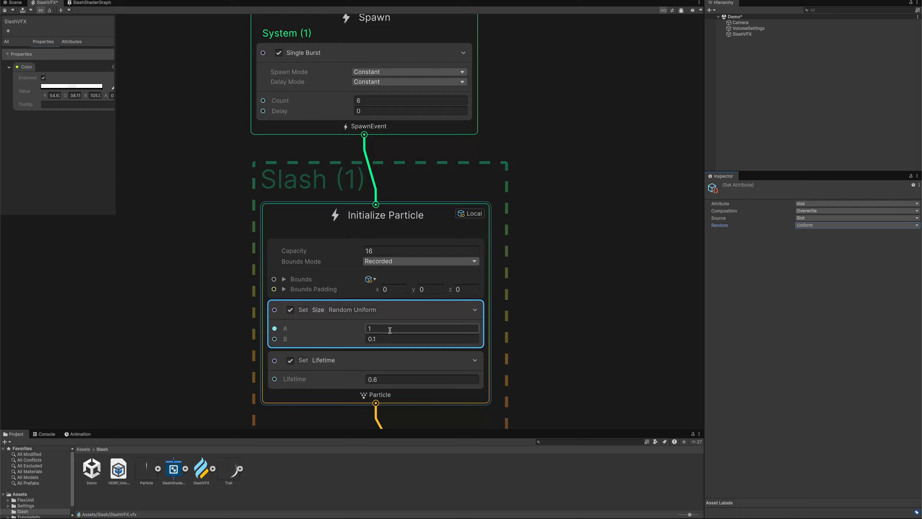
{"action": "type", "text": ".1"}
{"action": "key", "text": "Tab"}
{"action": "type", "text": ".2"}
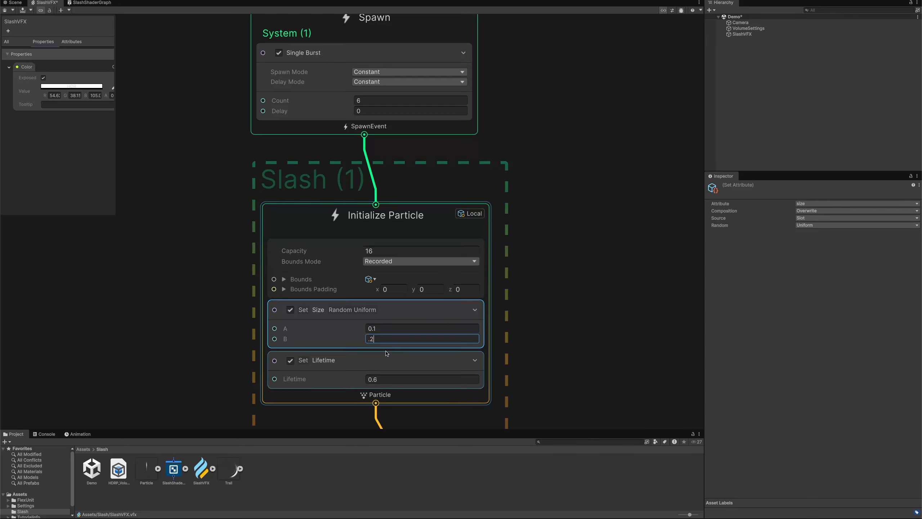
- Make the Set Lifetime block Random Uniform from 0.2 to 0.6, and set the Single Burst delay to 0.2
{"action": "left_click", "coordinate": [383, 365]}
{"action": "left_click", "coordinate": [802, 226]}
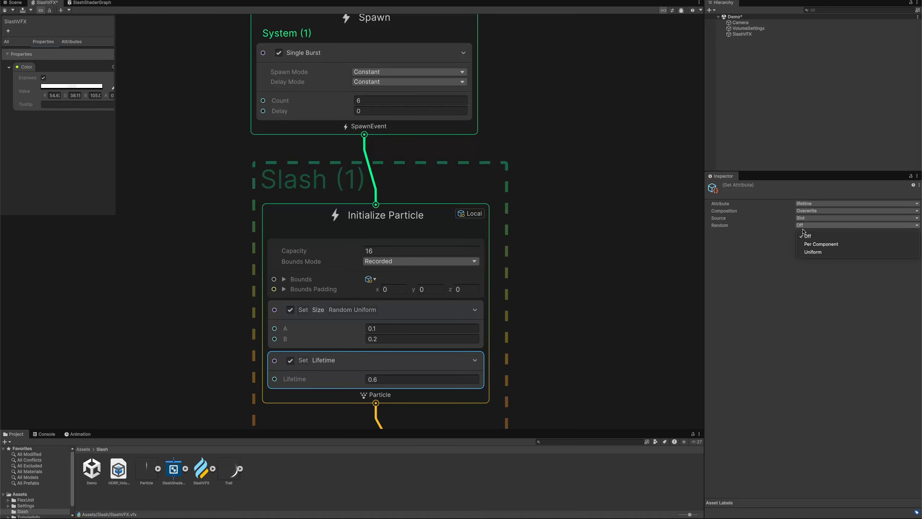
{"action": "left_click", "coordinate": [810, 252]}
{"action": "left_click", "coordinate": [424, 375]}
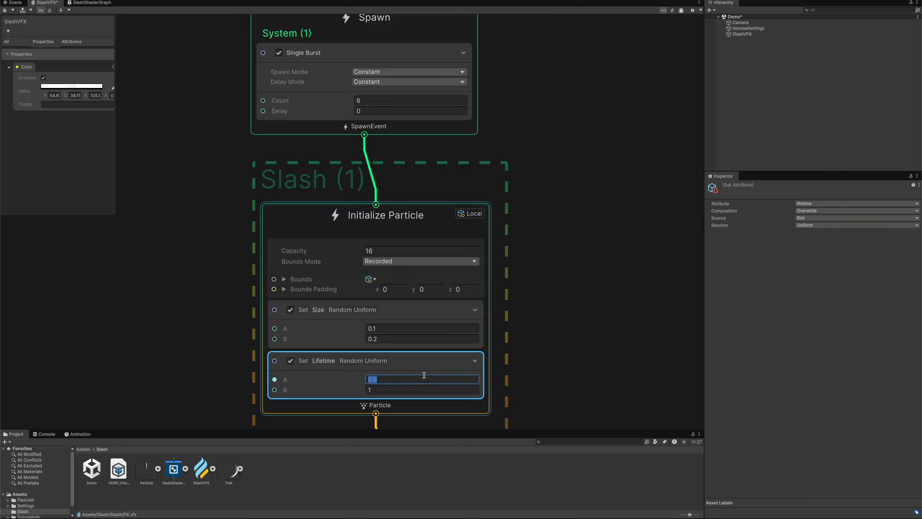
{"action": "type", "text": "0.2"}
{"action": "key", "text": "Tab"}
{"action": "key", "text": "Return"}
{"action": "left_click", "coordinate": [395, 111]}
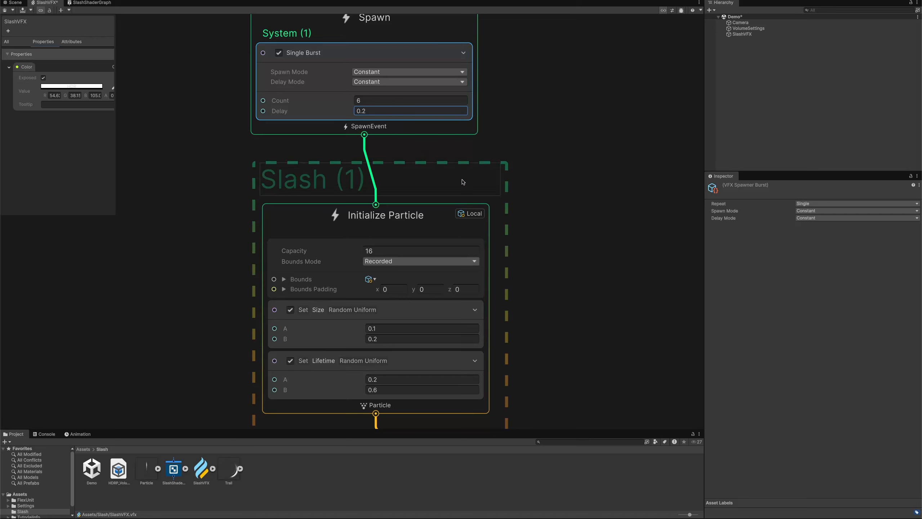
- Add a Set Position Shape block to the duplicated Initialize Particle context and change its shape to Circle
{"action": "middle_click_drag", "start_coordinate": [545, 260], "coordinate": [568, 27]}
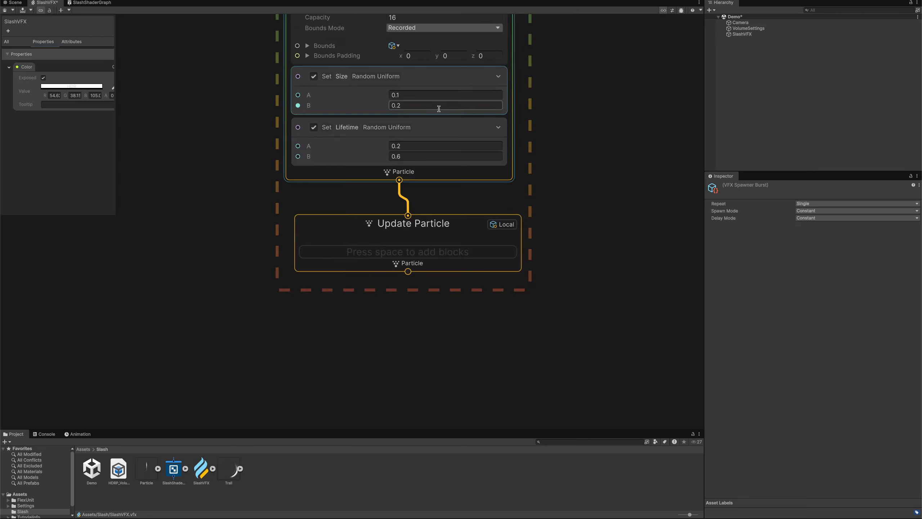
{"action": "left_click", "coordinate": [351, 172]}
{"action": "key", "text": "space"}
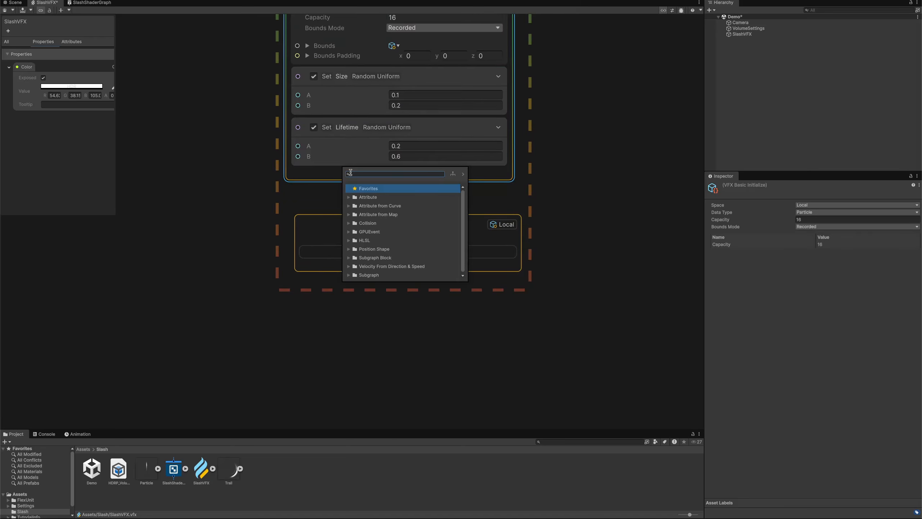
{"action": "type", "text": "positi"}
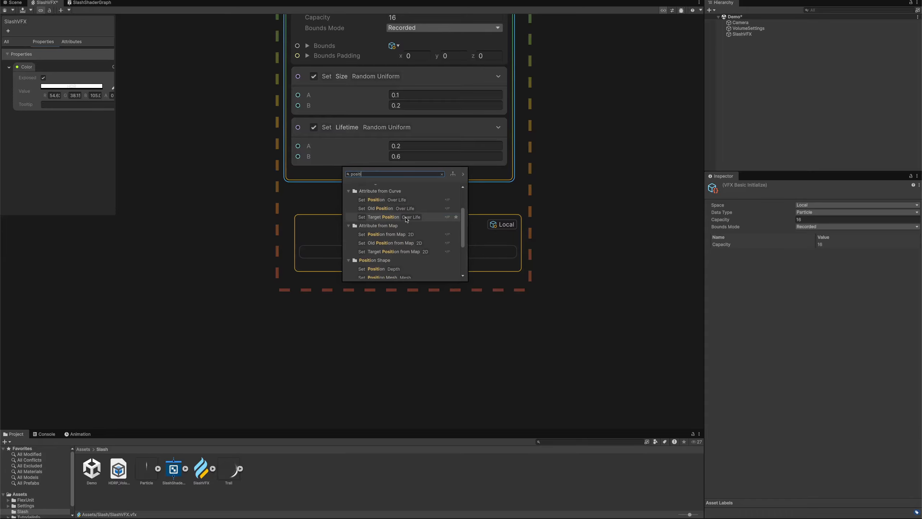
{"action": "scroll", "coordinate": [406, 232], "scroll_direction": "down", "scroll_amount": 3}
{"action": "left_click", "coordinate": [400, 271]}
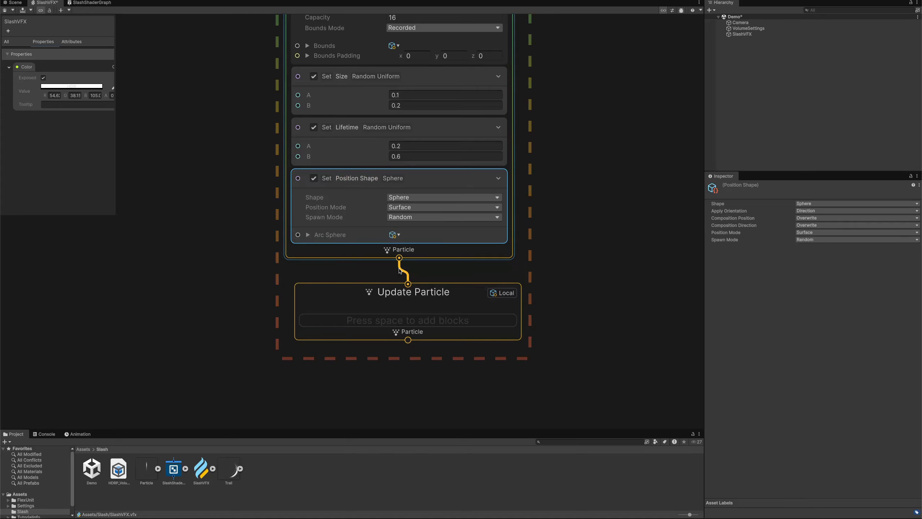
{"action": "left_click", "coordinate": [398, 198]}
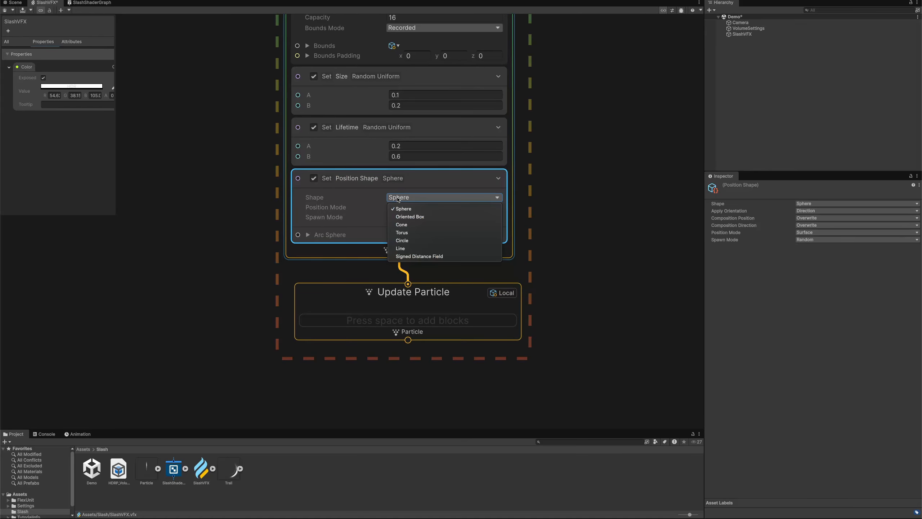
{"action": "left_click", "coordinate": [400, 241]}
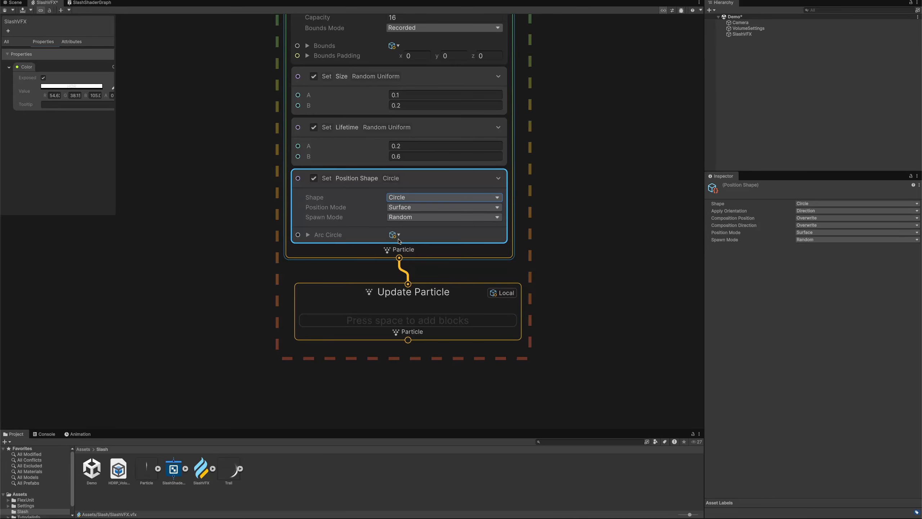
- Move Update Particle down for room and set the Arc Circle's Z angle to -40, radius to 0.5 and arc to 2.5
{"action": "left_click", "coordinate": [308, 234]}
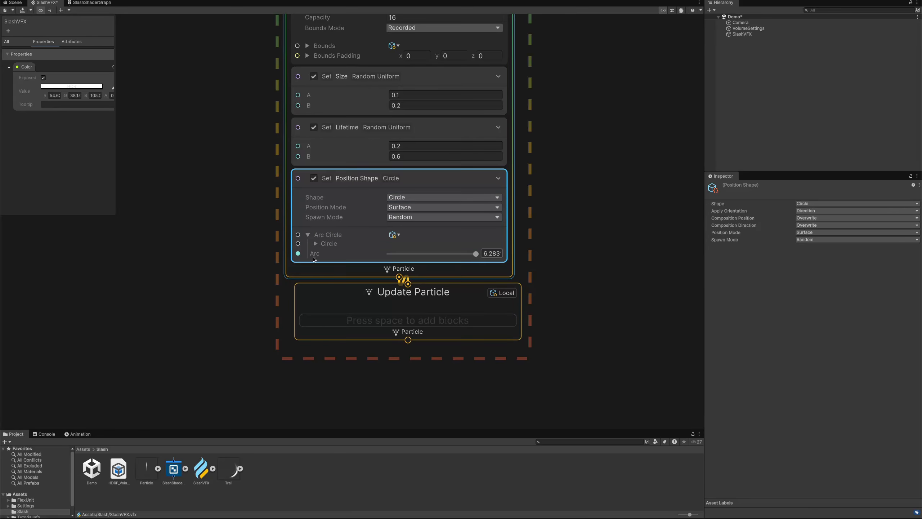
{"action": "left_click_drag", "start_coordinate": [410, 292], "coordinate": [411, 393]}
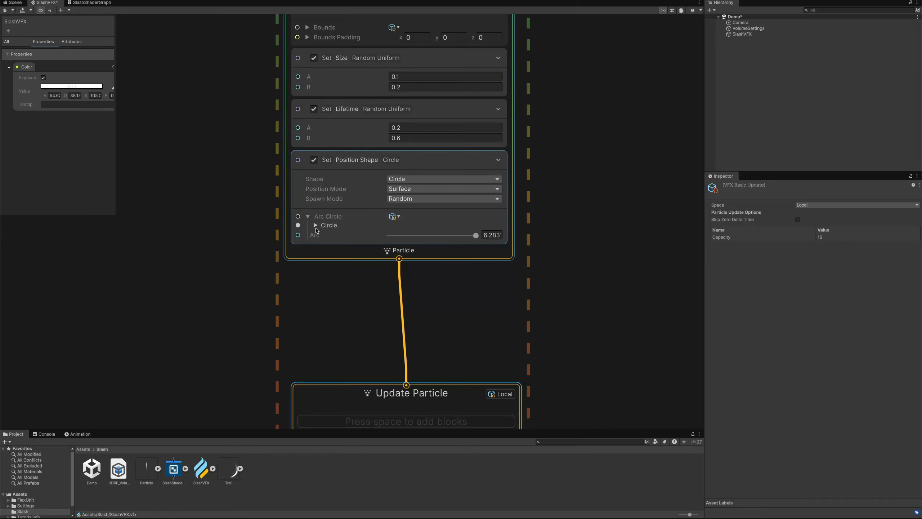
{"action": "left_click", "coordinate": [316, 226]}
{"action": "left_click", "coordinate": [322, 234]}
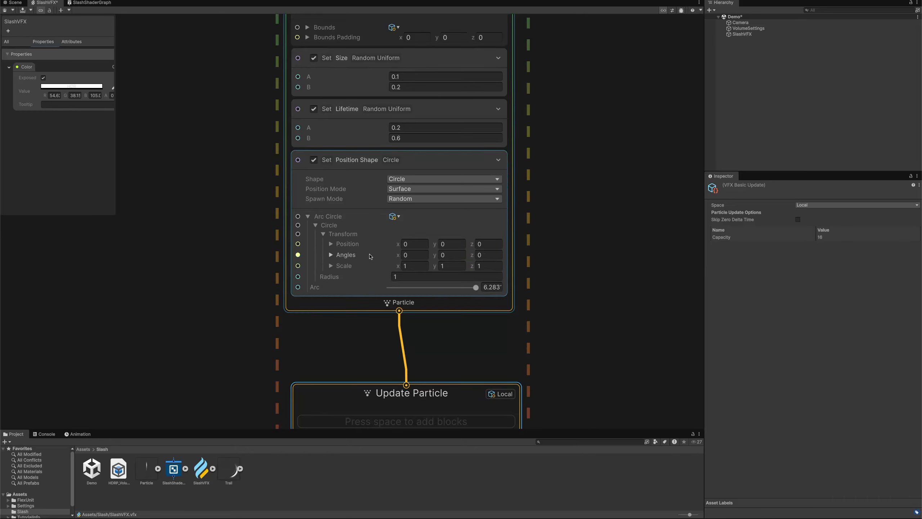
{"action": "left_click", "coordinate": [484, 256]}
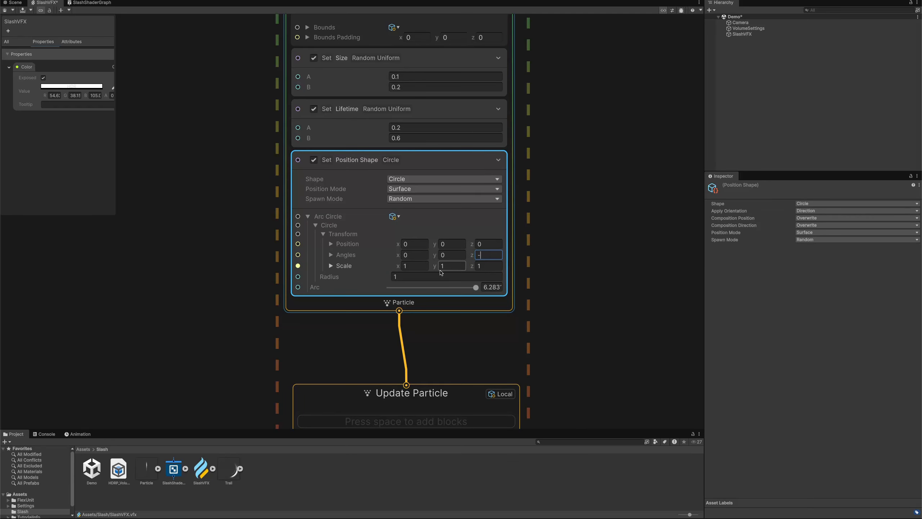
{"action": "left_click", "coordinate": [433, 275]}
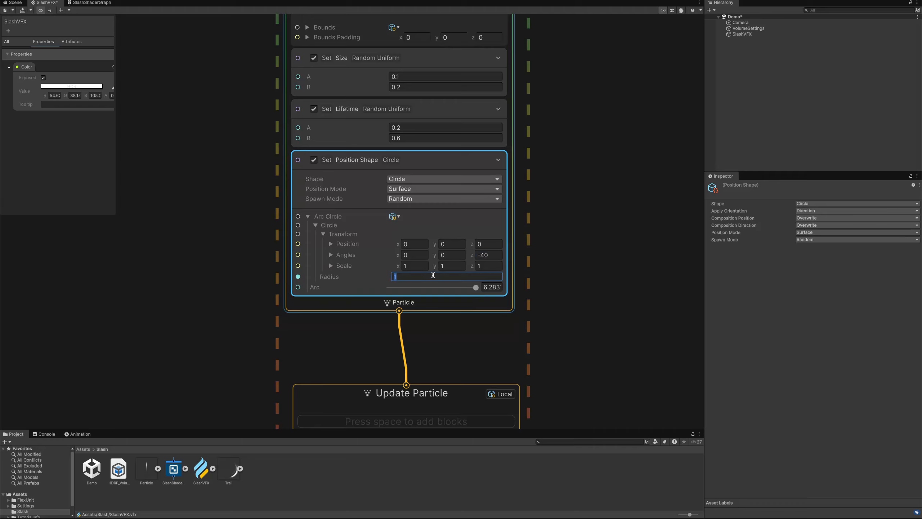
{"action": "type", "text": ".5"}
{"action": "key", "text": "Tab"}
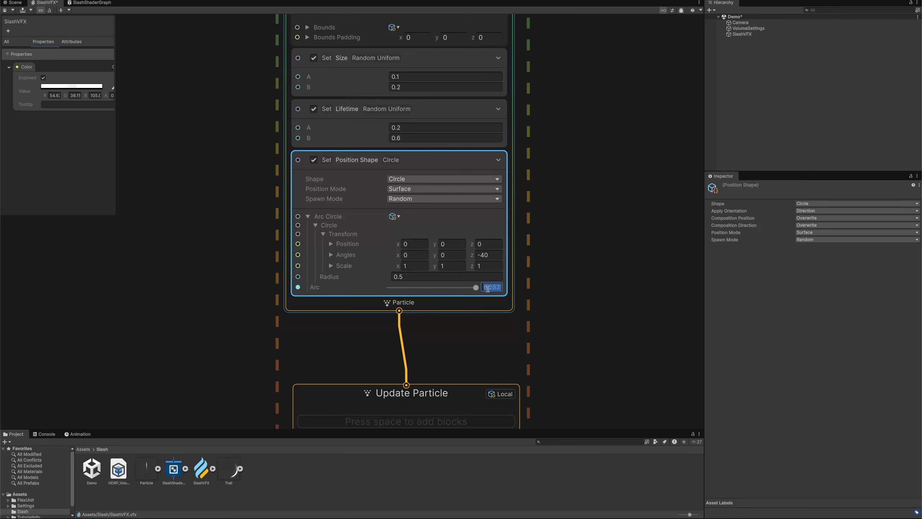
{"action": "type", "text": "2.5"}
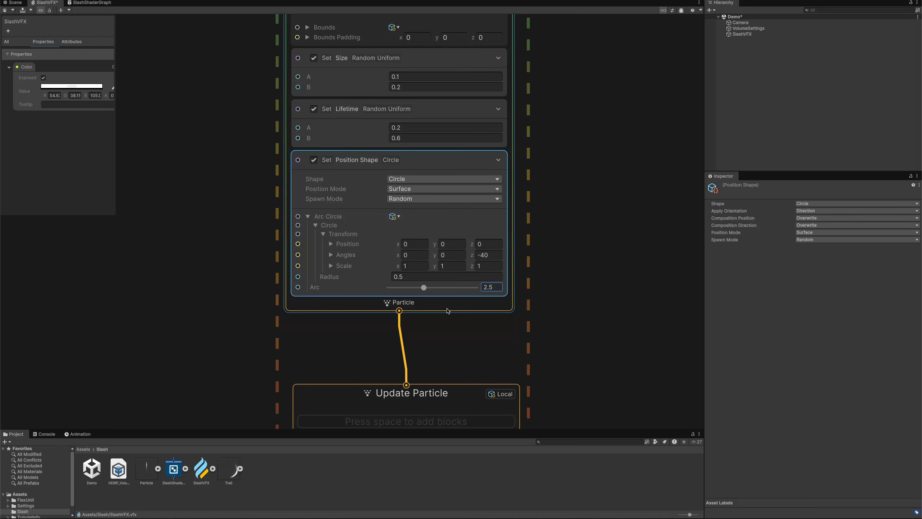
- Add a Velocity from Direction & Speed block of the New Direction type to the second system's Initialize Particle context, below Set Position Shape
{"action": "middle_click_drag", "start_coordinate": [352, 339], "coordinate": [371, 249]}
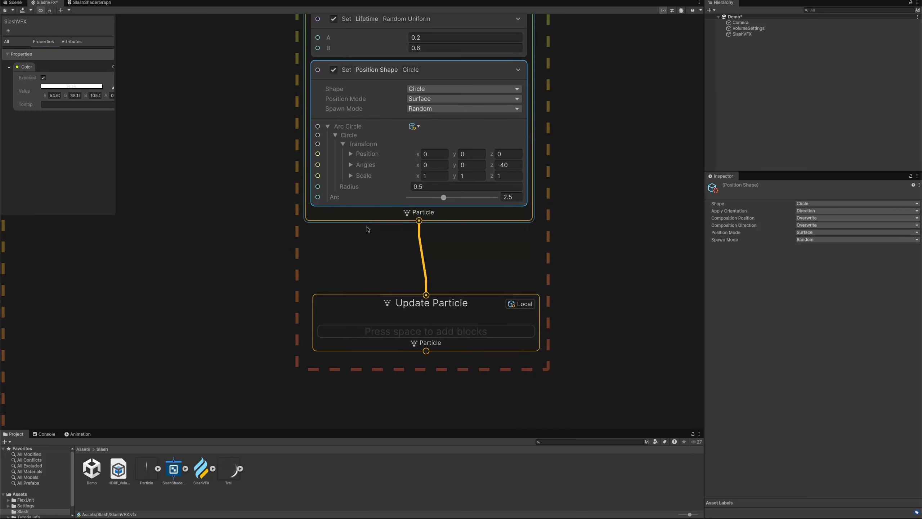
{"action": "left_click", "coordinate": [363, 214]}
{"action": "key", "text": "space"}
{"action": "type", "text": "v"}
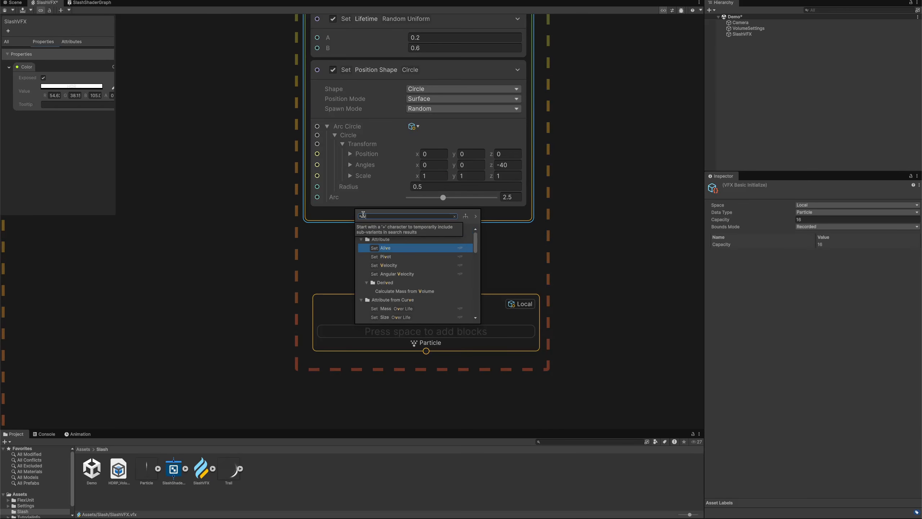
{"action": "type", "text": "elo"}
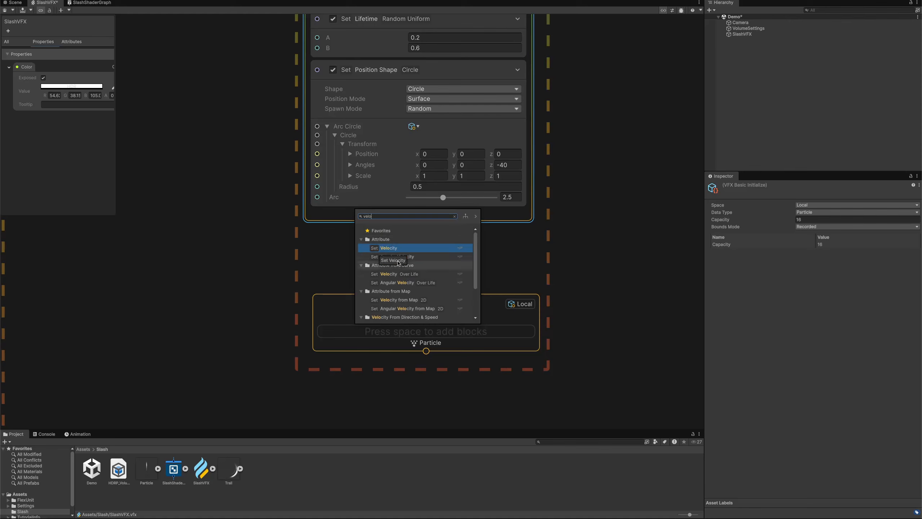
{"action": "scroll", "coordinate": [419, 310], "scroll_direction": "down", "scroll_amount": 3}
{"action": "left_click", "coordinate": [419, 308]}
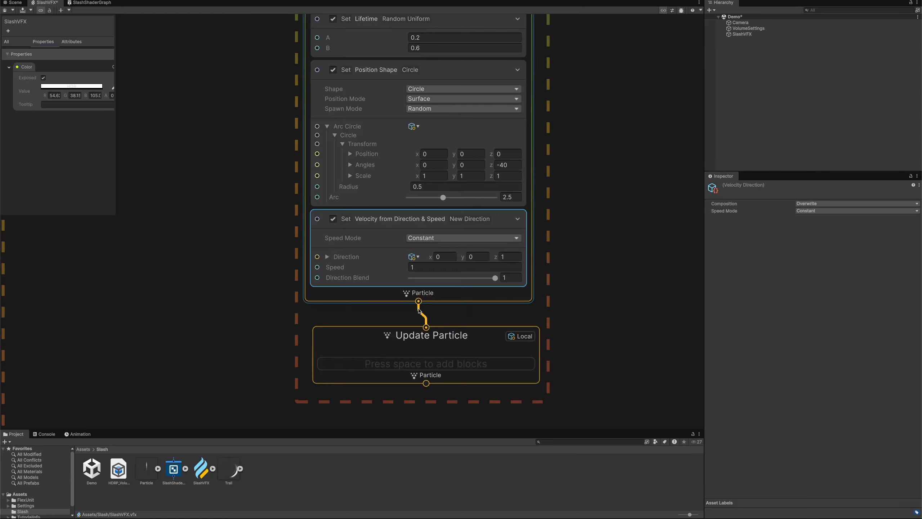
- Set the velocity block's Speed Mode to Random with a Max Speed of 1.4, and its Direction Blend to 0
{"action": "left_click", "coordinate": [423, 238]}
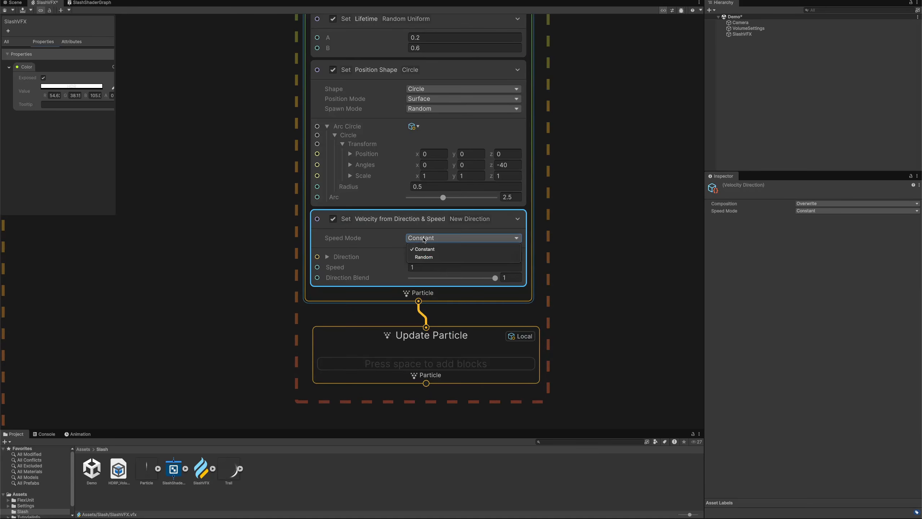
{"action": "left_click", "coordinate": [428, 256]}
{"action": "left_click", "coordinate": [414, 278]}
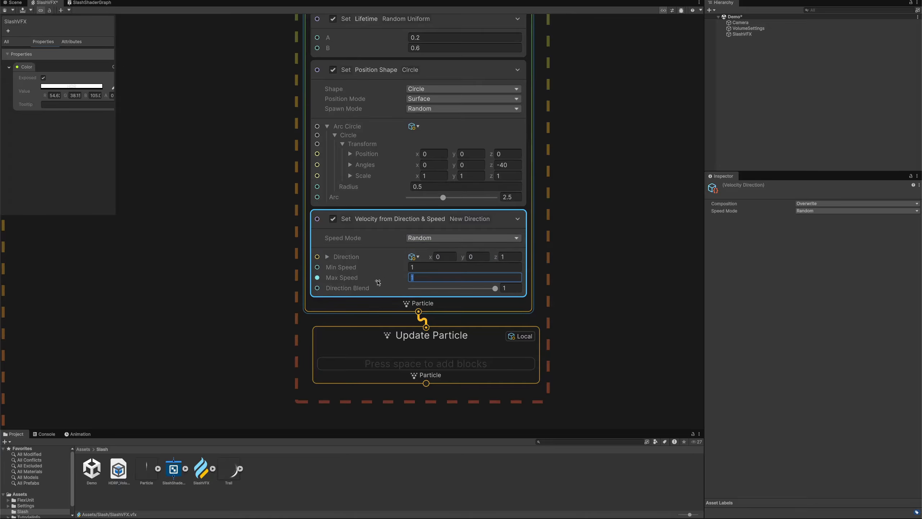
{"action": "type", "text": "1.4"}
{"action": "key", "text": "Tab"}
- Move Update Particle down for room and add a Linear Drag block to it with a Drag Coefficient of 3
{"action": "left_click_drag", "start_coordinate": [368, 339], "coordinate": [366, 369]}
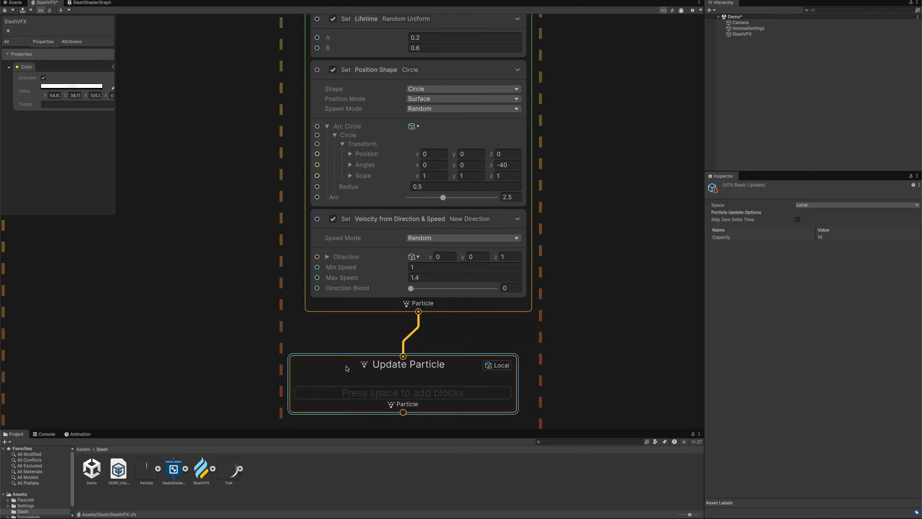
{"action": "middle_click_drag", "start_coordinate": [555, 342], "coordinate": [585, 151]}
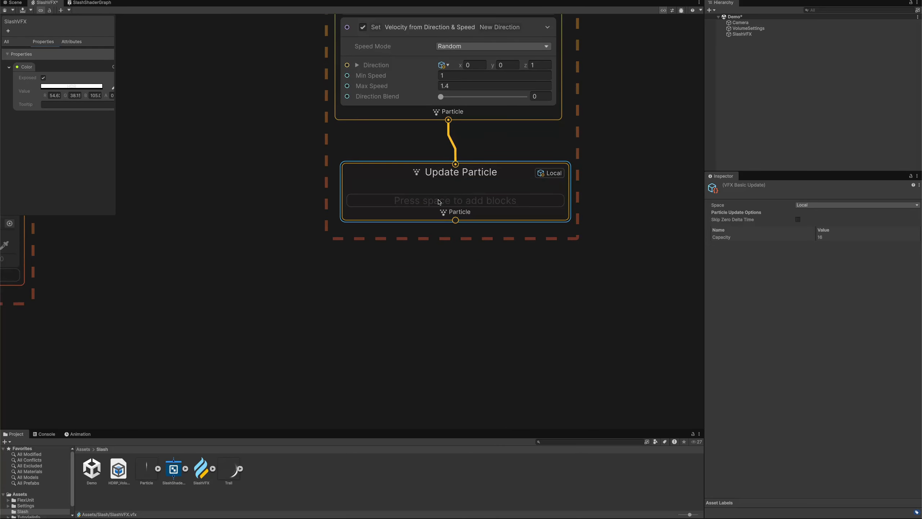
{"action": "key", "text": "space"}
{"action": "type", "text": "drag"}
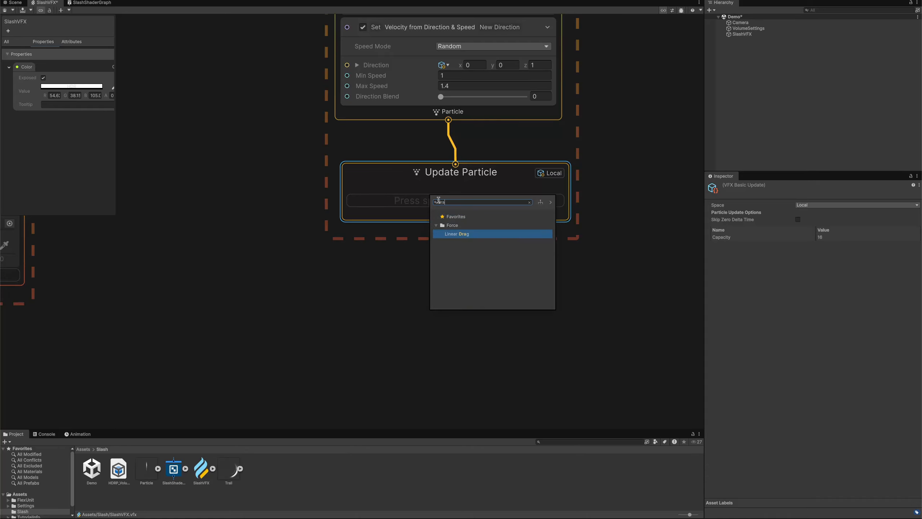
{"action": "key", "text": "Return"}
{"action": "left_click", "coordinate": [451, 242]}
{"action": "type", "text": "3"}
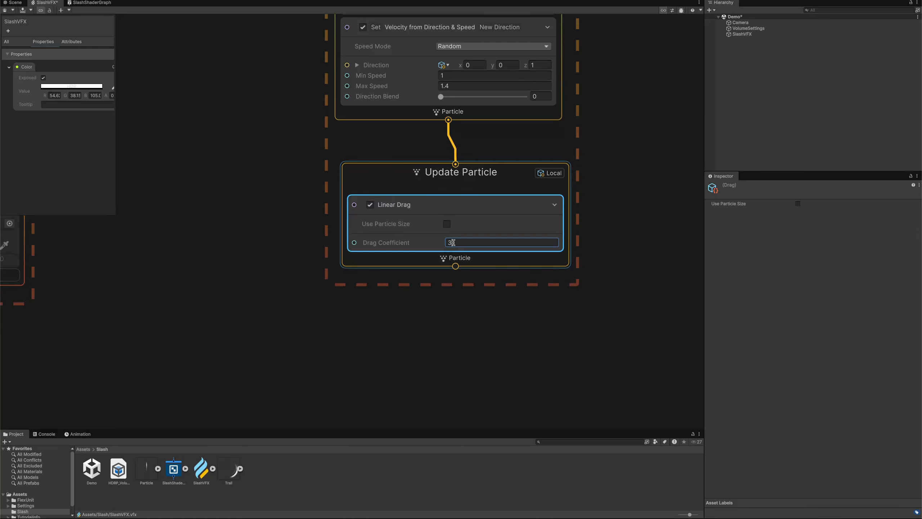
- Connect a new Output Particle Unlit Quad context to Update Particle's output and align it directly beneath
{"action": "left_click_drag", "start_coordinate": [456, 266], "coordinate": [453, 320]}
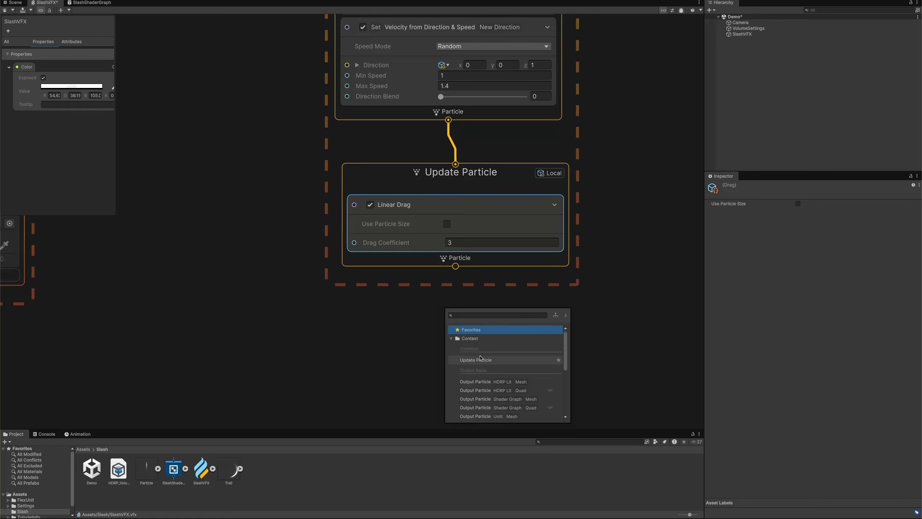
{"action": "scroll", "coordinate": [492, 375], "scroll_direction": "down", "scroll_amount": 2}
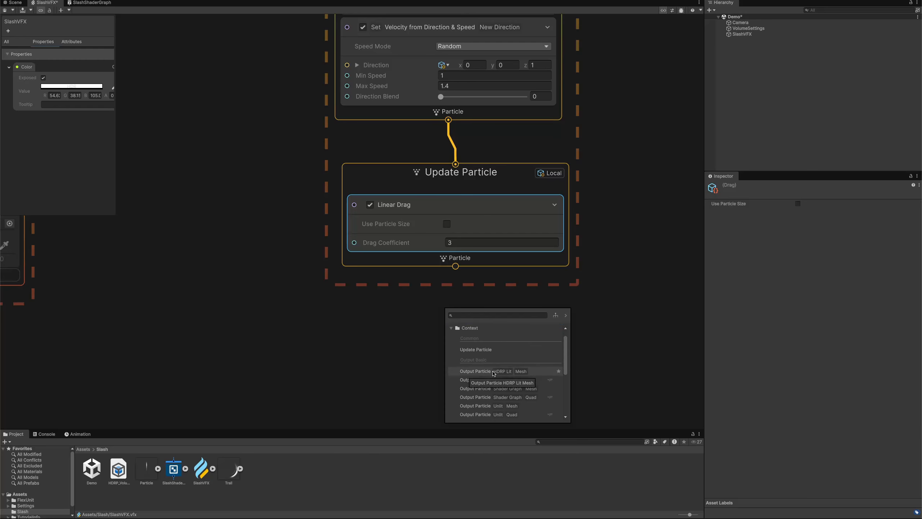
{"action": "left_click", "coordinate": [499, 408]}
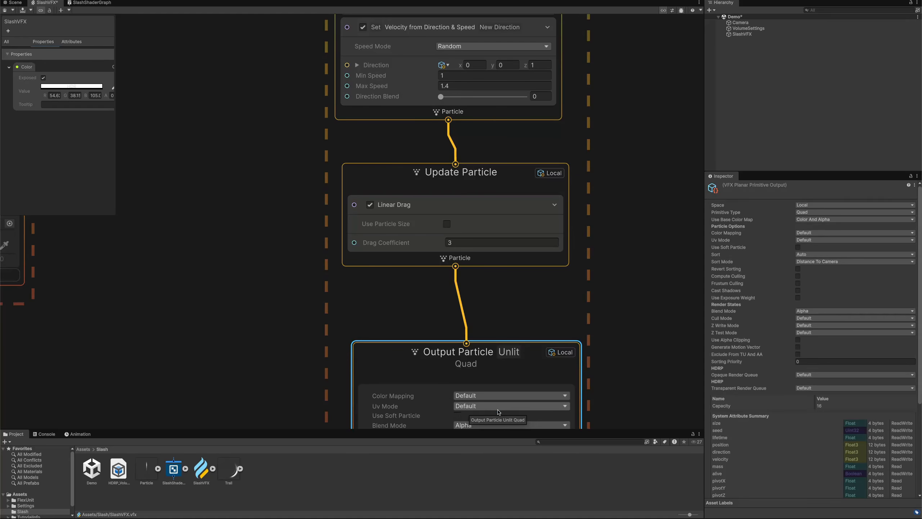
{"action": "middle_click_drag", "start_coordinate": [548, 333], "coordinate": [588, 96]}
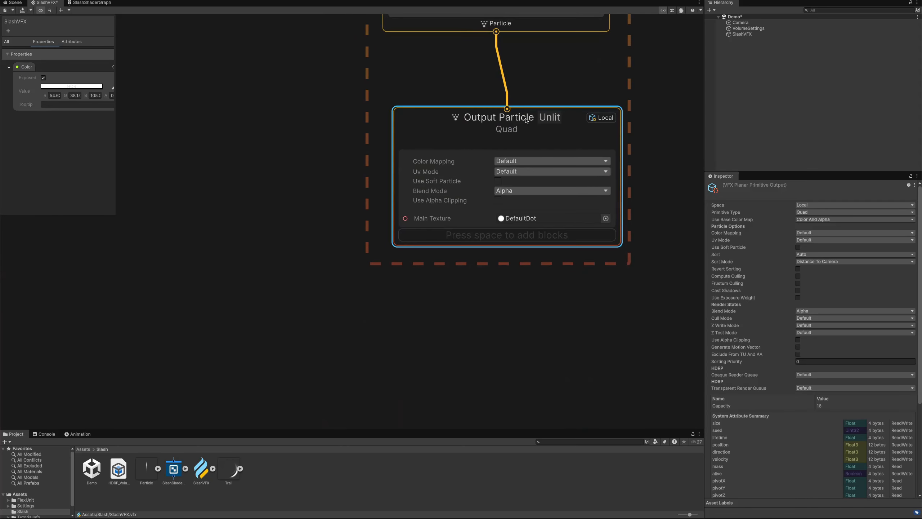
{"action": "left_click_drag", "start_coordinate": [525, 117], "coordinate": [513, 90]}
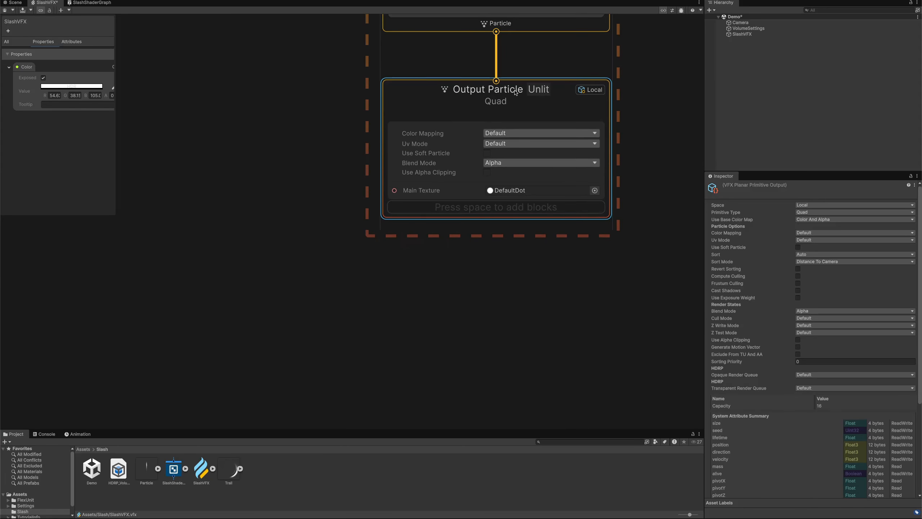
- Set the Unlit Quad output's Blend Mode to Additive and assign the Particle texture as its Main Texture
{"action": "left_click", "coordinate": [501, 165]}
{"action": "left_click", "coordinate": [503, 177]}
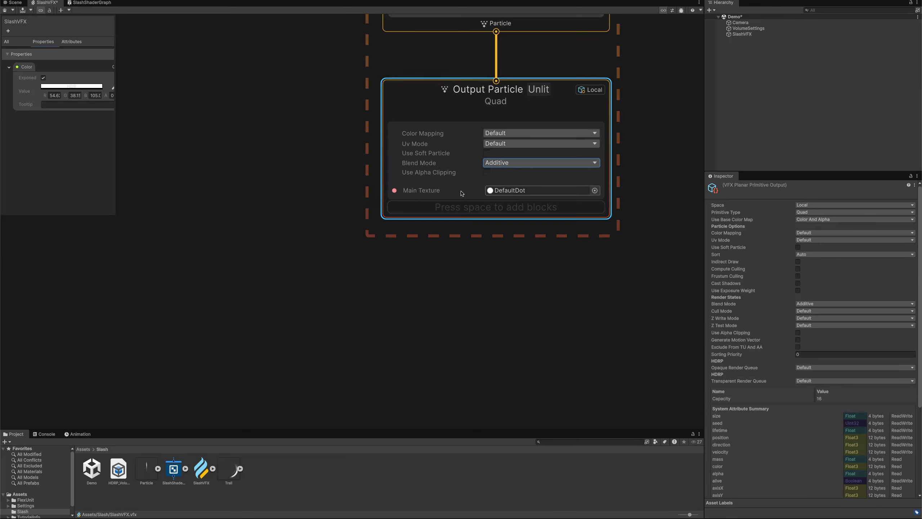
{"action": "left_click", "coordinate": [147, 472]}
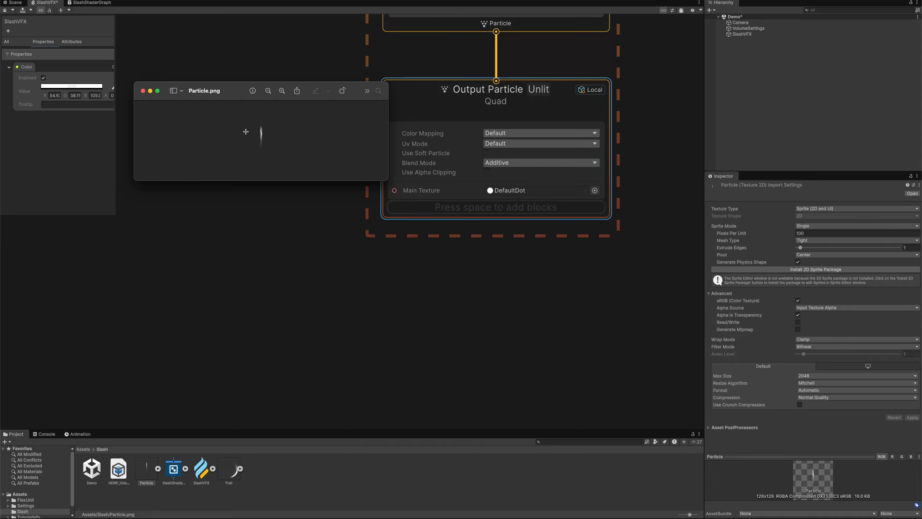
{"action": "left_click", "coordinate": [143, 91]}
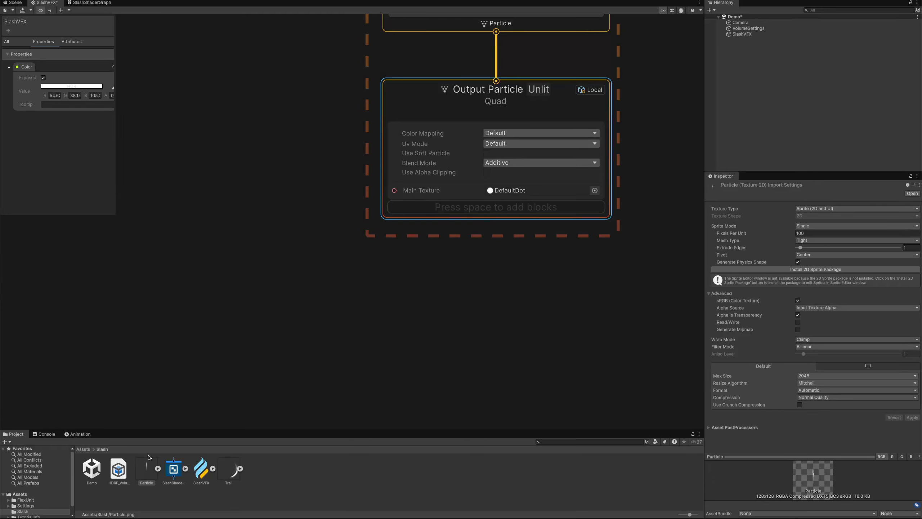
{"action": "left_click_drag", "start_coordinate": [146, 470], "coordinate": [495, 193]}
- Change the quad output's Uv Mode to Scale And Bias and set the Uv Scale x to 4
{"action": "left_click", "coordinate": [493, 144]}
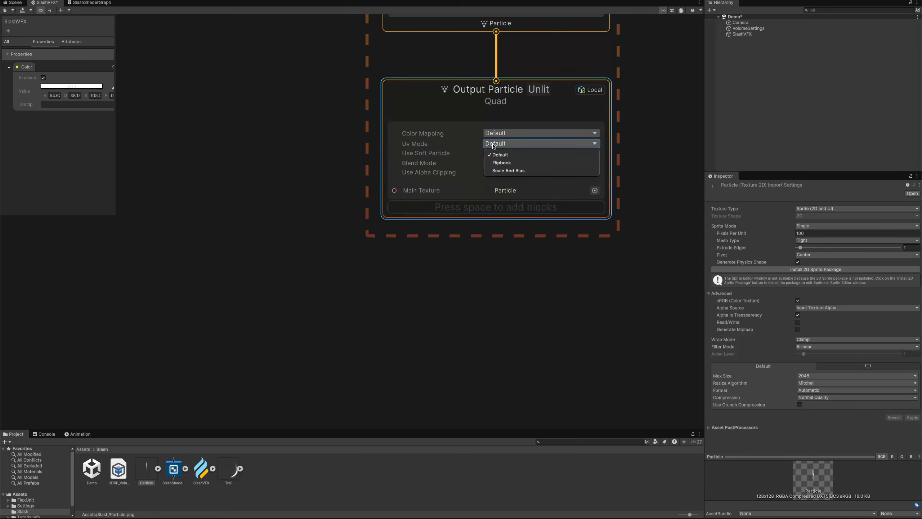
{"action": "left_click", "coordinate": [499, 171]}
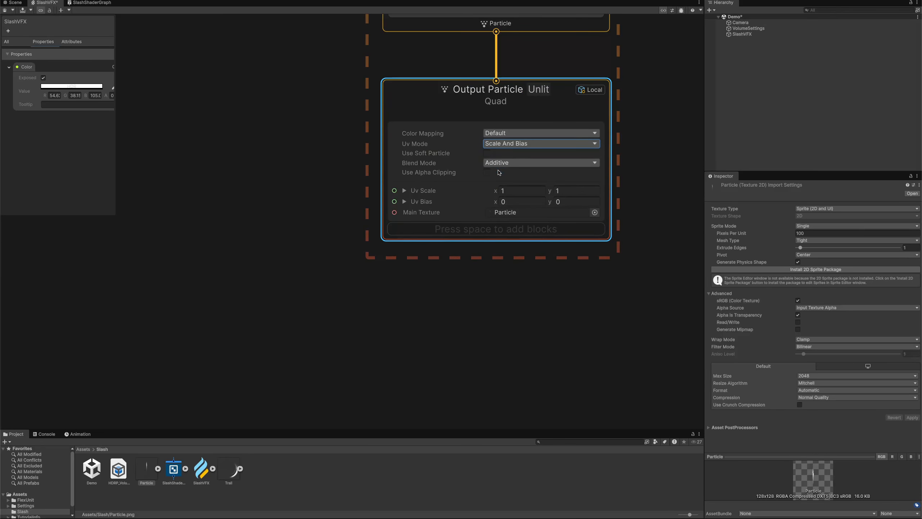
{"action": "left_click", "coordinate": [505, 191]}
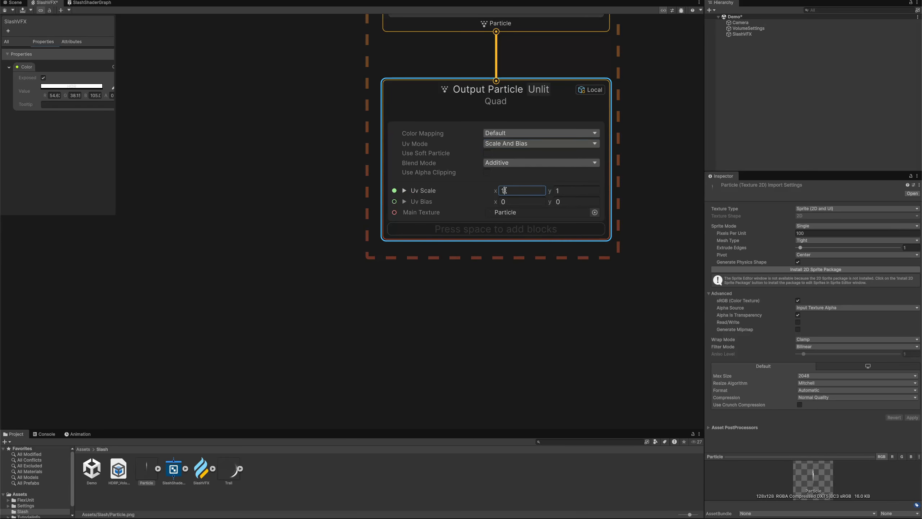
- Add a Set Color block to the quad output and connect the exposed Color property to its Color input
{"action": "left_click", "coordinate": [448, 229]}
{"action": "key", "text": "space"}
{"action": "type", "text": "color"}
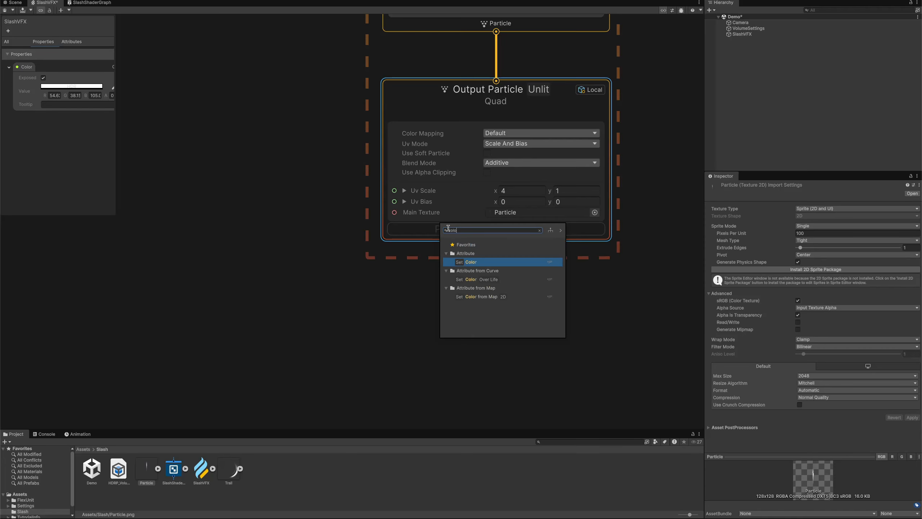
{"action": "key", "text": "Return"}
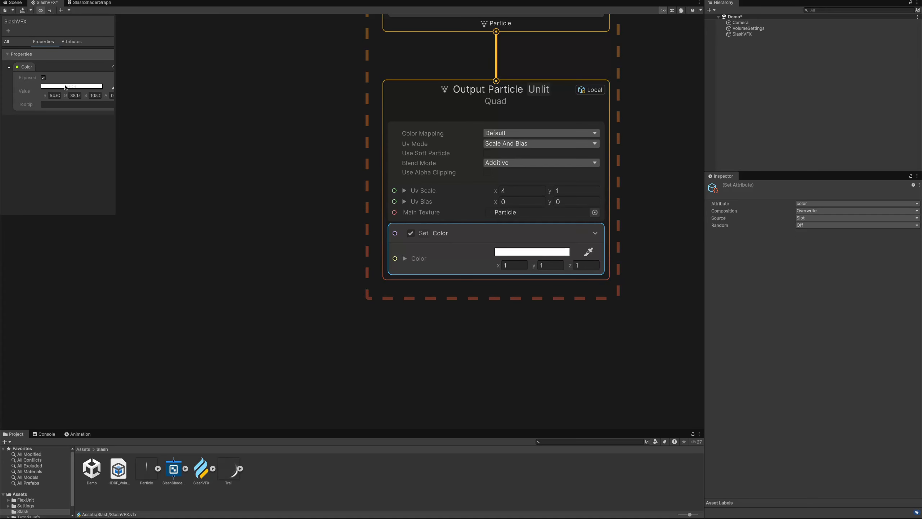
{"action": "left_click_drag", "start_coordinate": [22, 67], "coordinate": [395, 258]}
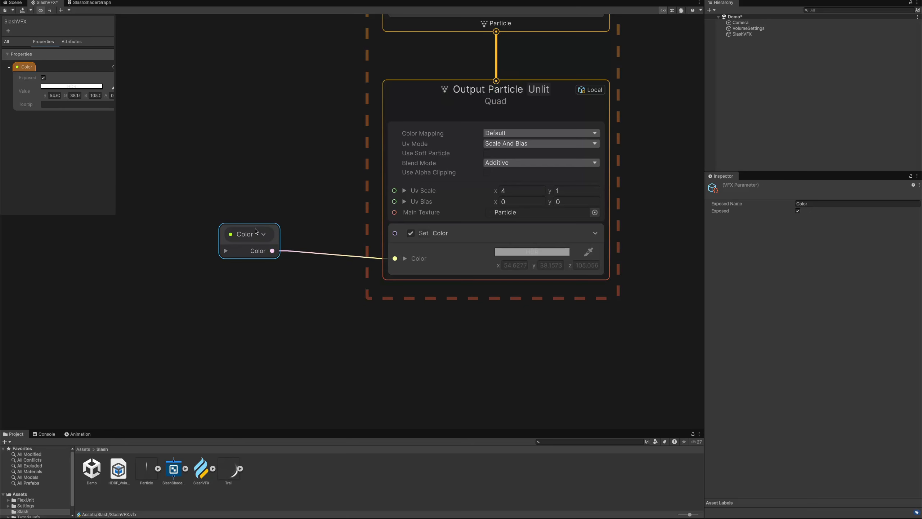
{"action": "left_click_drag", "start_coordinate": [237, 233], "coordinate": [273, 241]}
{"action": "left_click", "coordinate": [405, 258]}
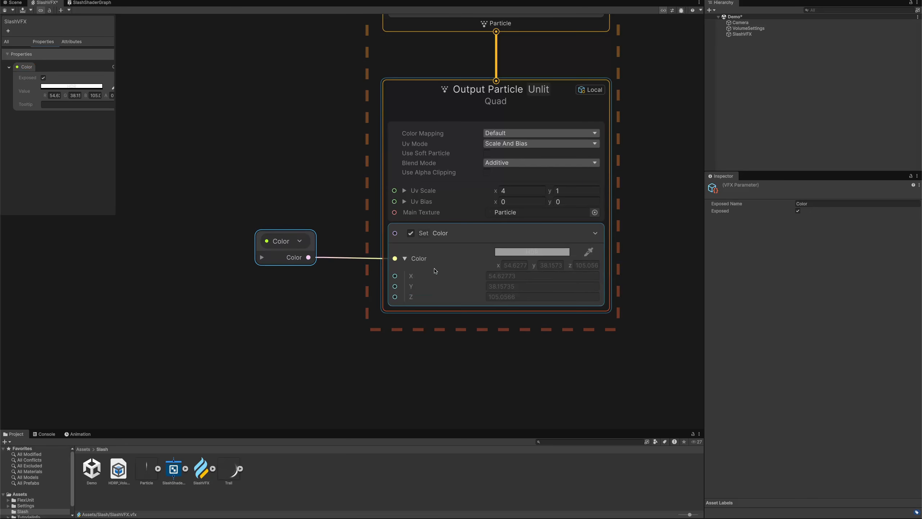
{"action": "left_click", "coordinate": [405, 259]}
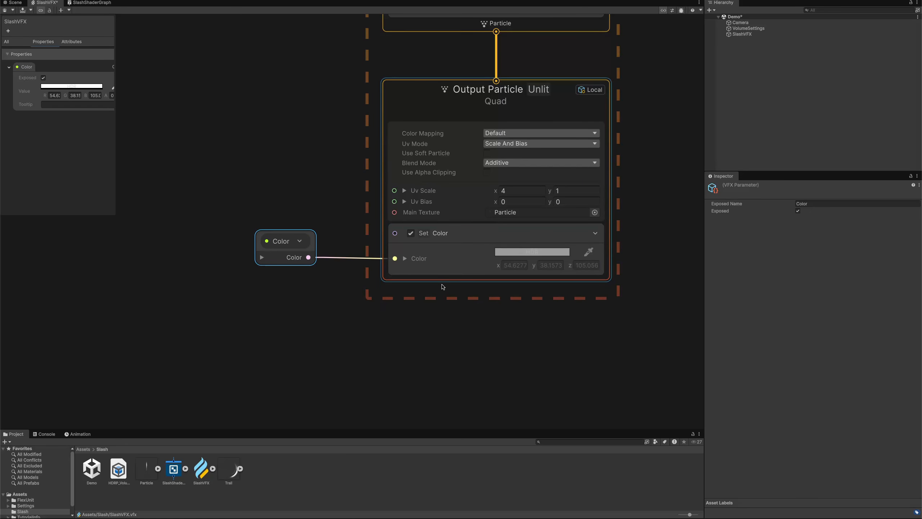
- Add a Size Over Life block below Set Color and set its Composition to Multiply
{"action": "key", "text": "space"}
{"action": "type", "text": "size"}
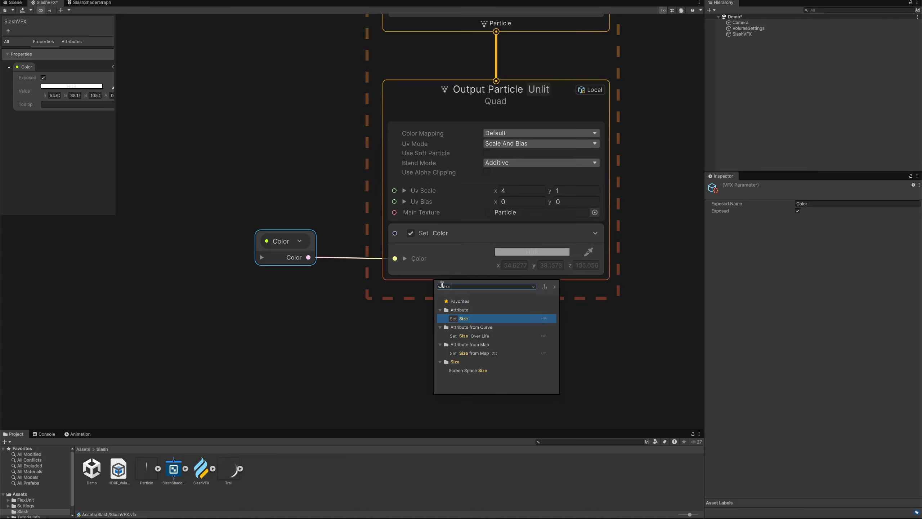
{"action": "left_click", "coordinate": [477, 336]}
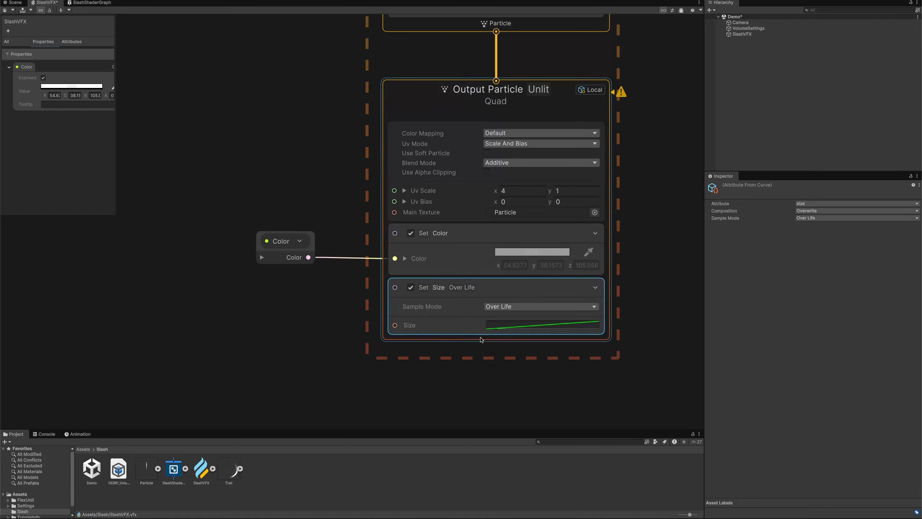
{"action": "left_click", "coordinate": [801, 212]}
{"action": "left_click", "coordinate": [811, 238]}
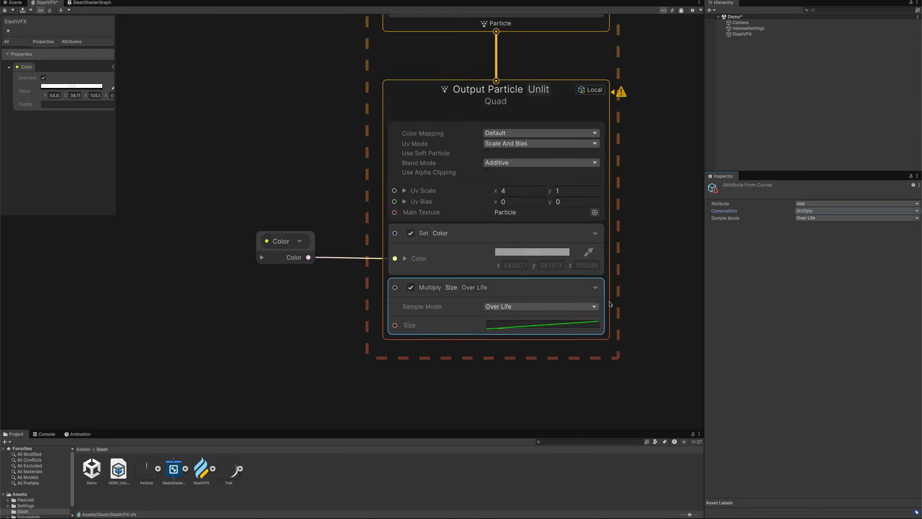
- Apply the falling curve preset that starts gently and steepens toward the end to the Size Over Life block
{"action": "left_click", "coordinate": [563, 325]}
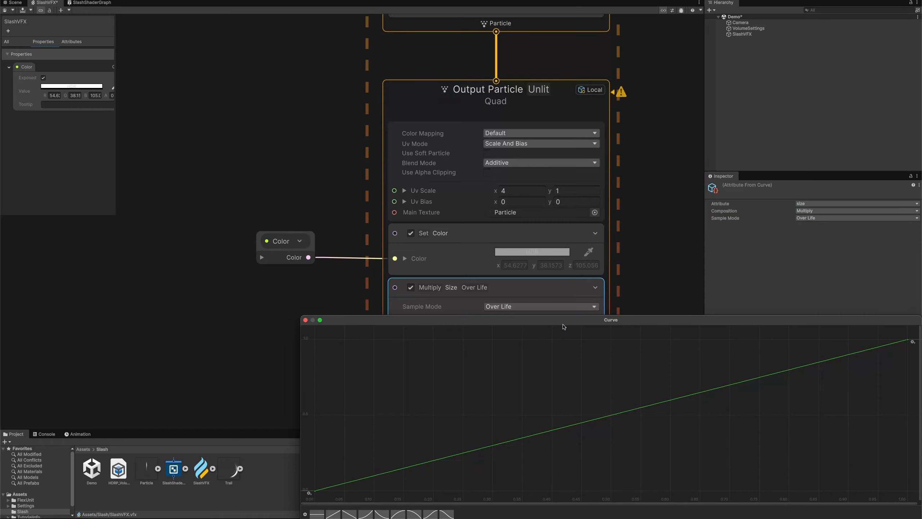
{"action": "left_click", "coordinate": [414, 512]}
{"action": "left_click", "coordinate": [306, 319]}
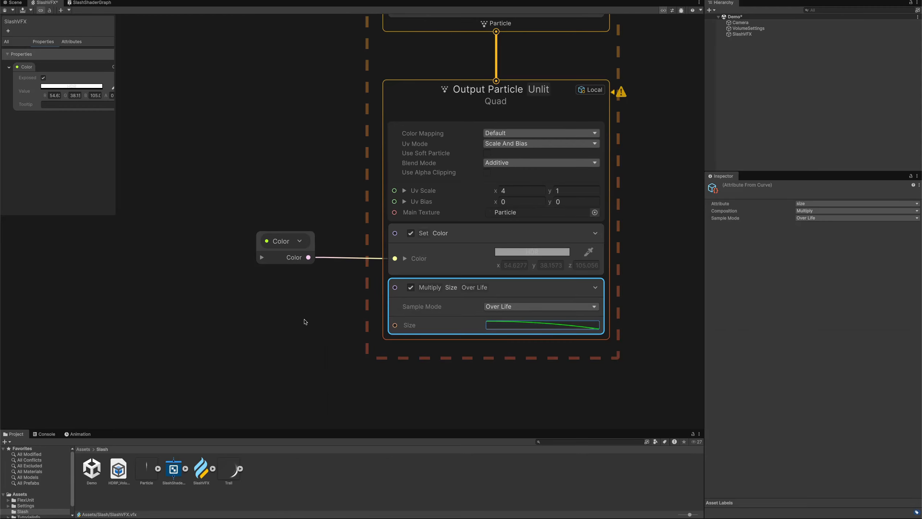
- Add an Alpha Over Life block to the quad output and set its Composition to Multiply
{"action": "left_click", "coordinate": [401, 339]}
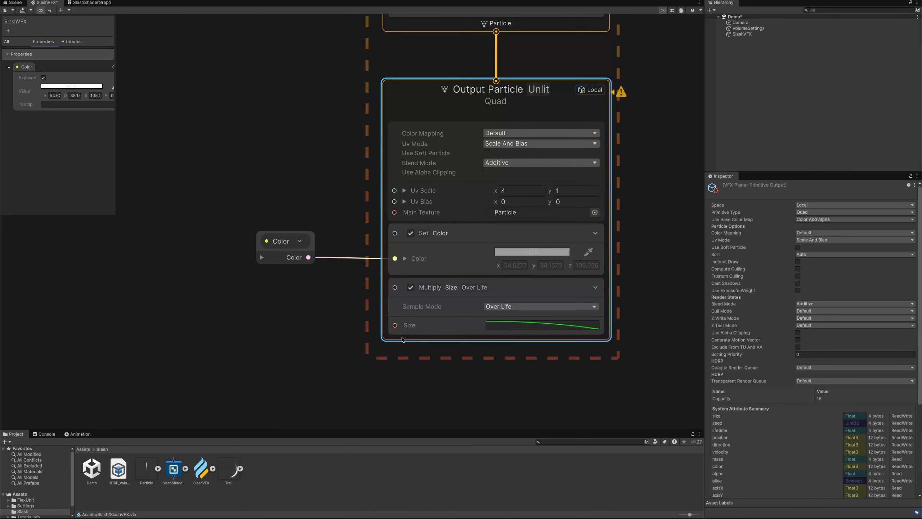
{"action": "key", "text": "space"}
{"action": "type", "text": "alp"}
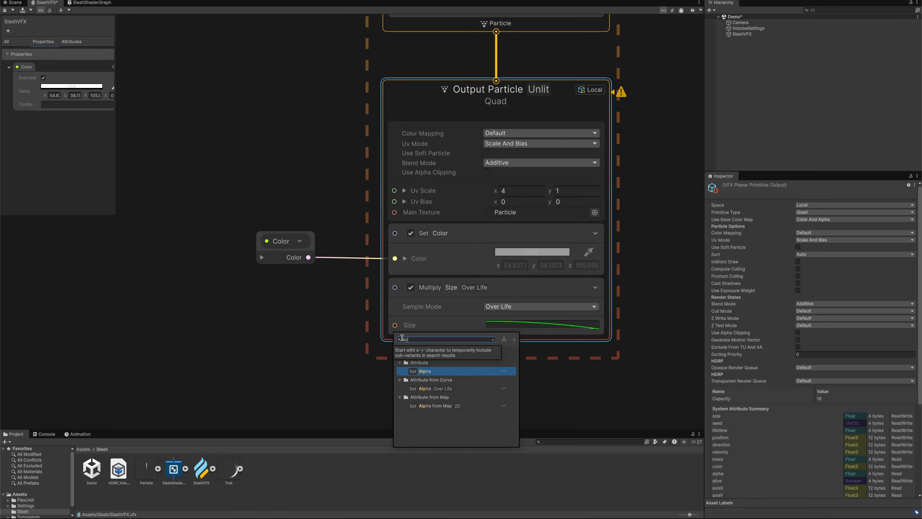
{"action": "left_click", "coordinate": [423, 388]}
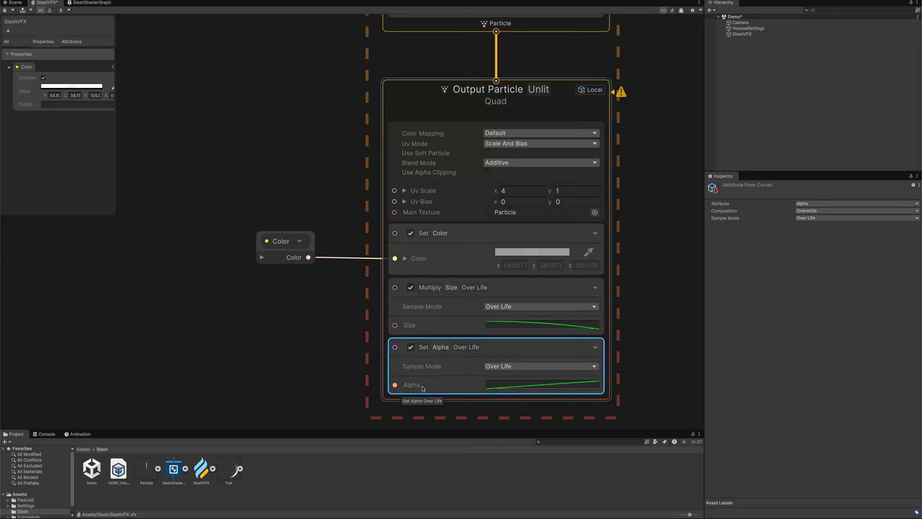
{"action": "left_click", "coordinate": [802, 212]}
{"action": "left_click", "coordinate": [808, 238]}
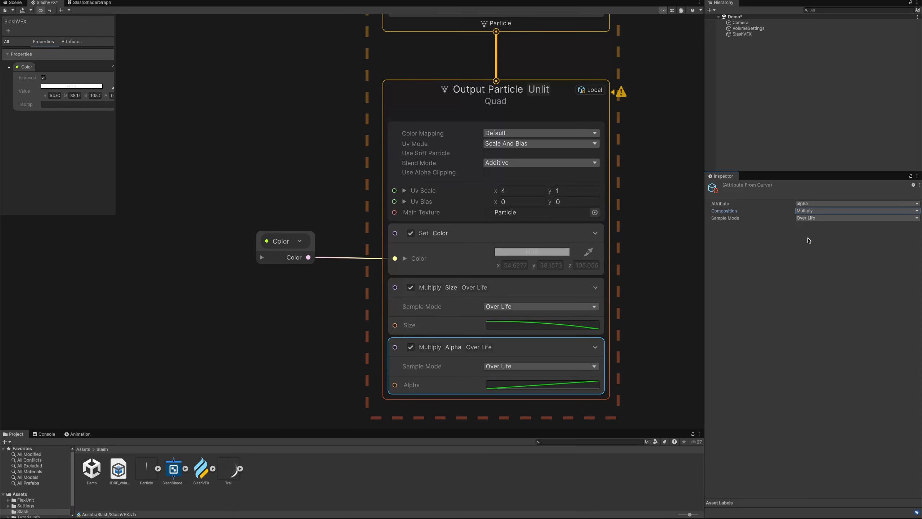
- Apply the EaseOut Mirror curve preset to the Alpha Over Life block
{"action": "left_click", "coordinate": [543, 386]}
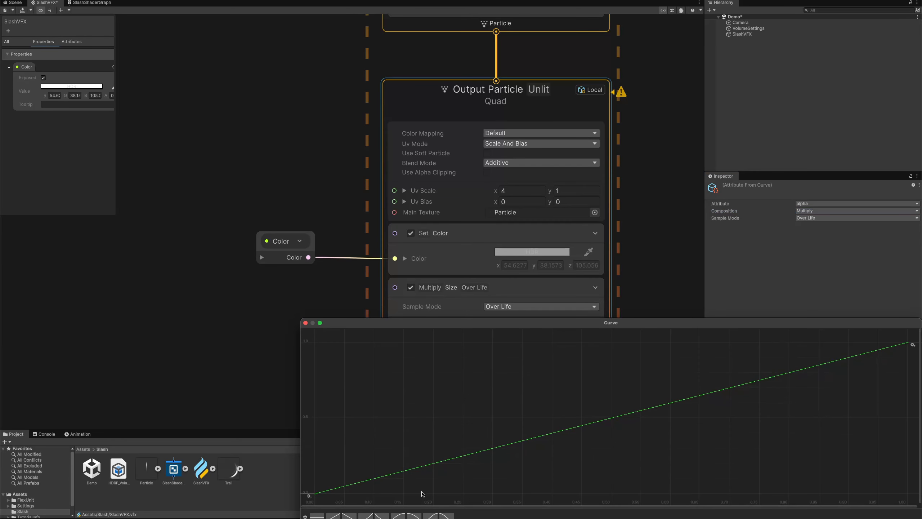
{"action": "left_click", "coordinate": [414, 515]}
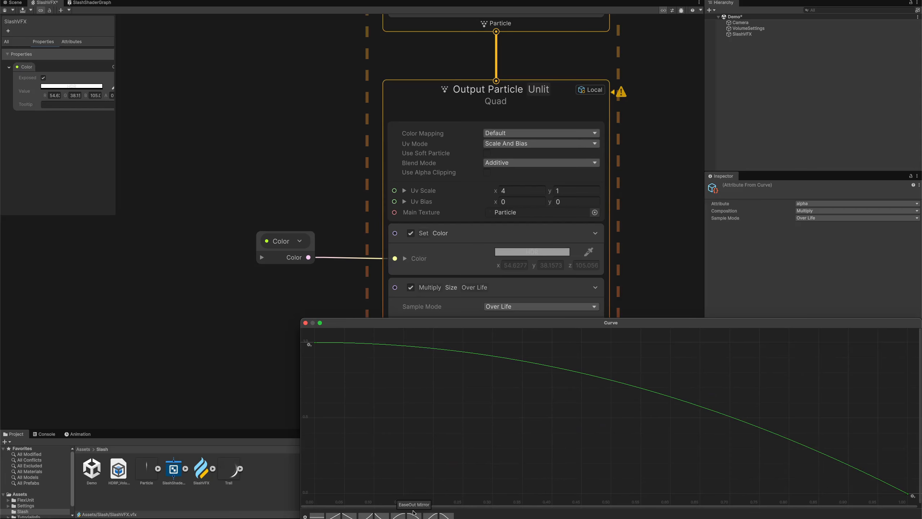
{"action": "left_click", "coordinate": [305, 323]}
- Add an Orient: Along Velocity block below Alpha Over Life in the quad output and save the SlashVFX graph
{"action": "middle_click_drag", "start_coordinate": [306, 324], "coordinate": [322, 139]}
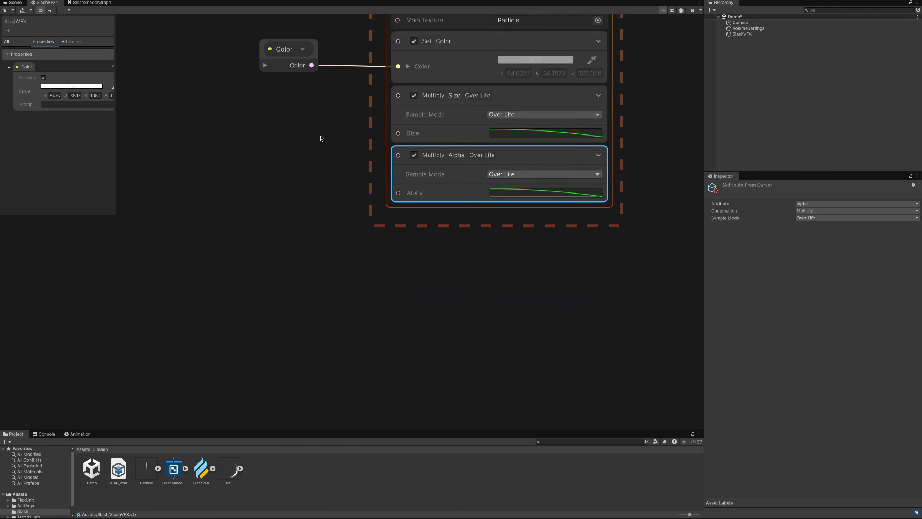
{"action": "left_click", "coordinate": [437, 204]}
{"action": "key", "text": "space"}
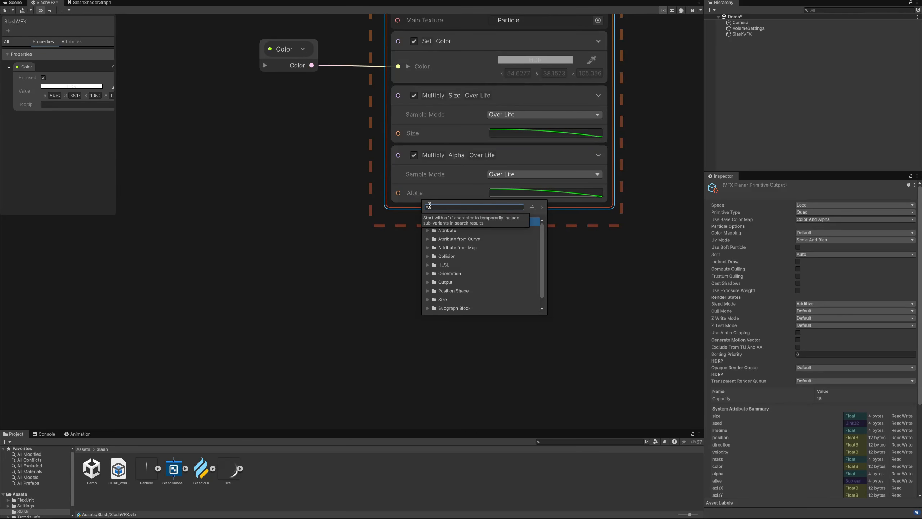
{"action": "type", "text": "ori"}
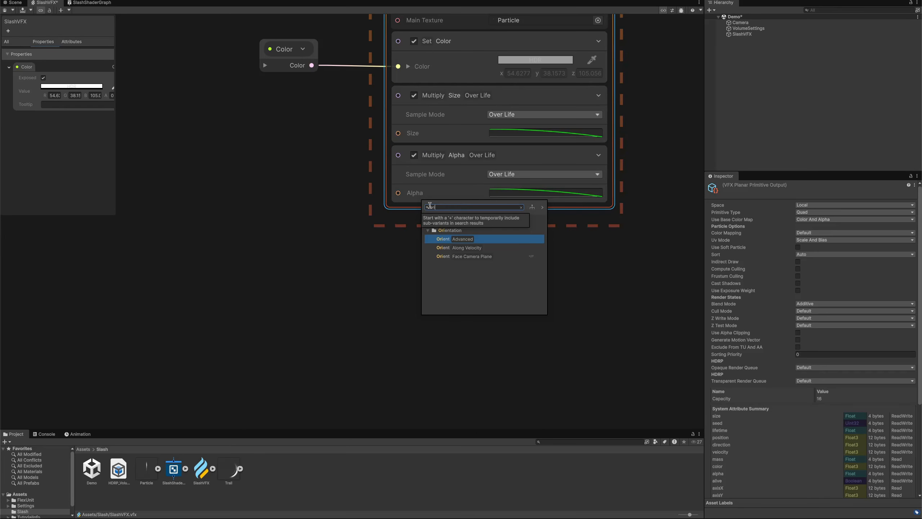
{"action": "left_click", "coordinate": [464, 249]}
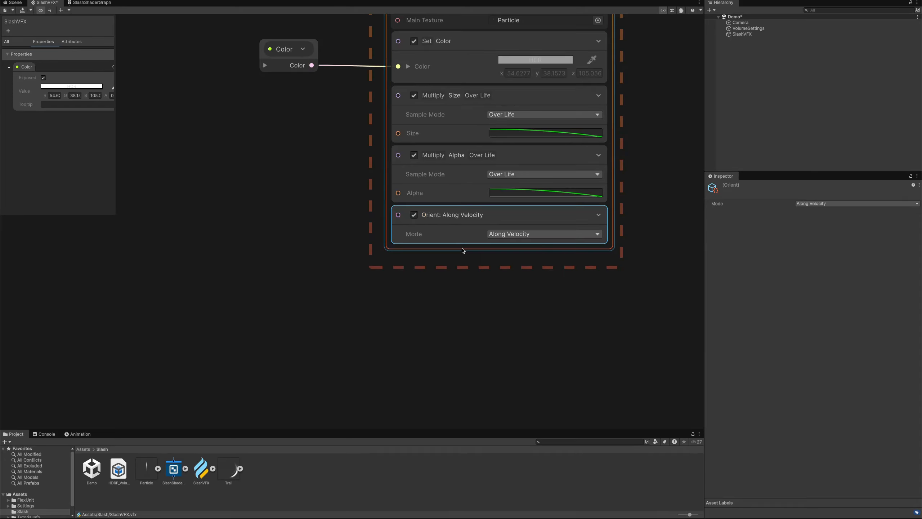
{"action": "middle_click_drag", "start_coordinate": [287, 202], "coordinate": [348, 203]}
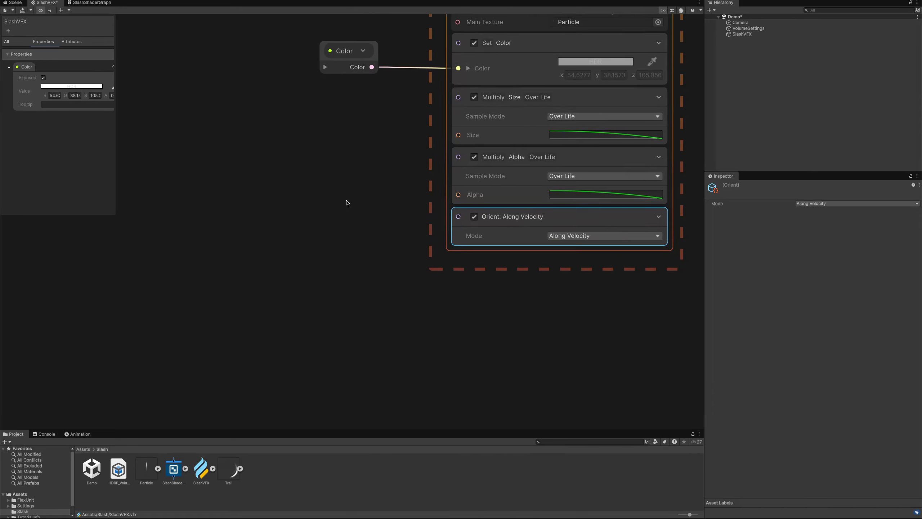
{"action": "left_click", "coordinate": [4, 11]}
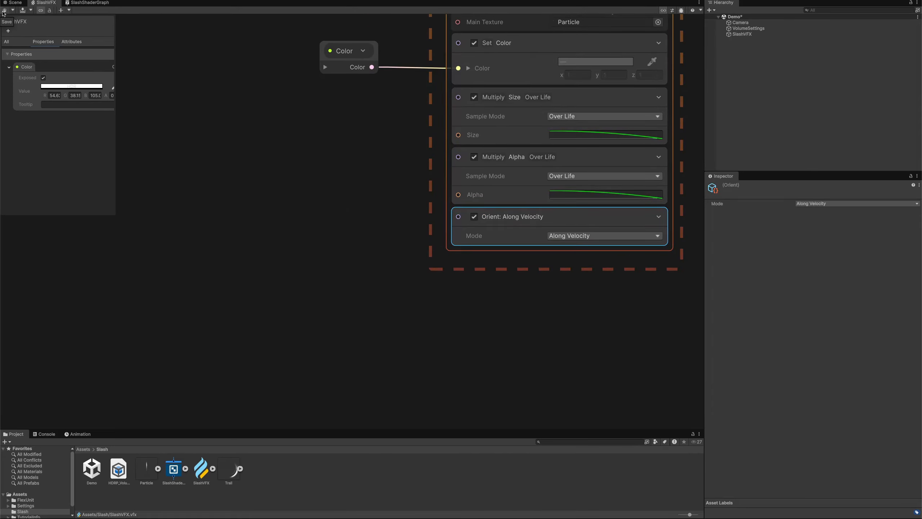
- Return to the Scene view, select the SlashVFX object and play its effect
{"action": "left_click", "coordinate": [8, 2]}
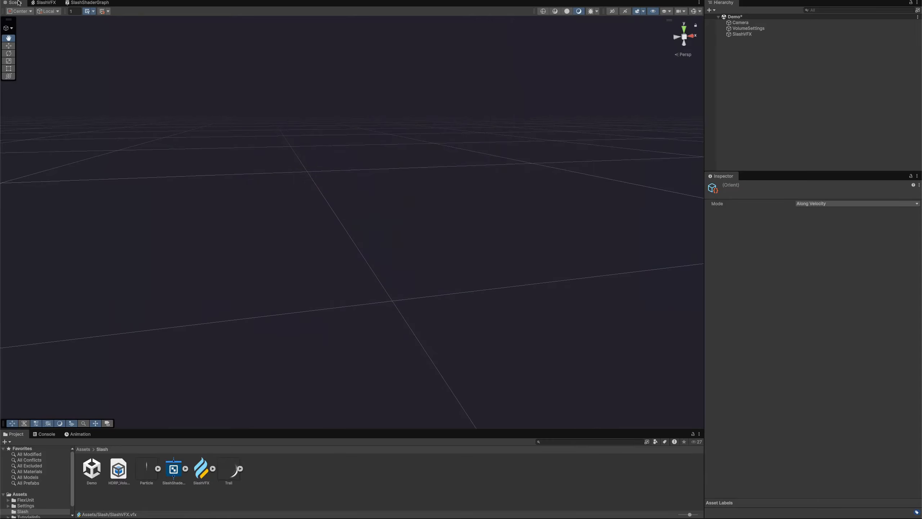
{"action": "scroll", "coordinate": [428, 145], "scroll_direction": "down", "scroll_amount": 3}
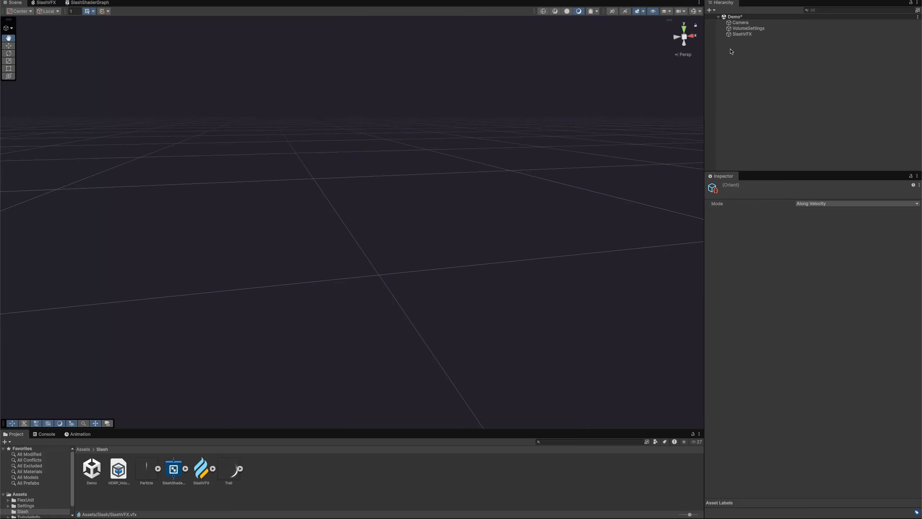
{"action": "left_click", "coordinate": [741, 34]}
{"action": "left_click", "coordinate": [678, 389]}
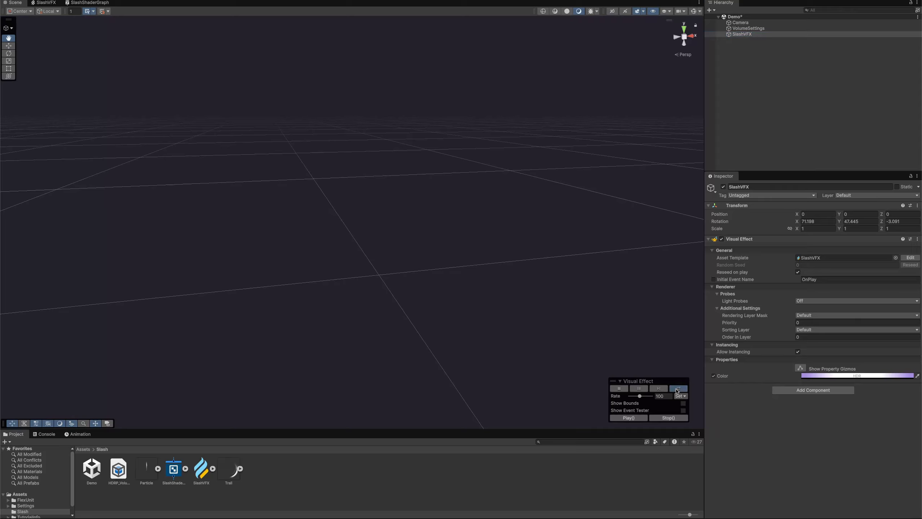
{"action": "left_click", "coordinate": [678, 389]}
- Raise the HDR intensity of the SlashVFX object's Color slightly and replay the effect
{"action": "left_click", "coordinate": [817, 377]}
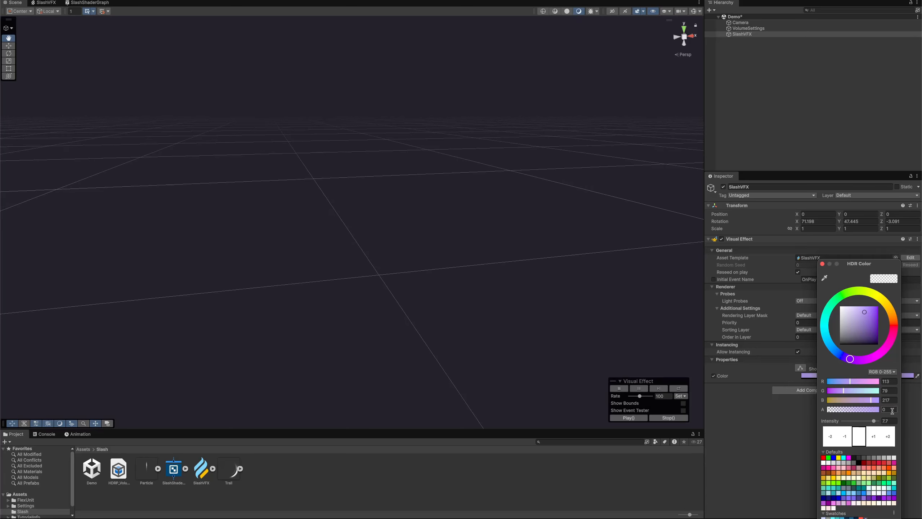
{"action": "left_click_drag", "start_coordinate": [874, 421], "coordinate": [876, 421]}
{"action": "left_click", "coordinate": [678, 389]}
{"action": "left_click", "coordinate": [678, 390]}
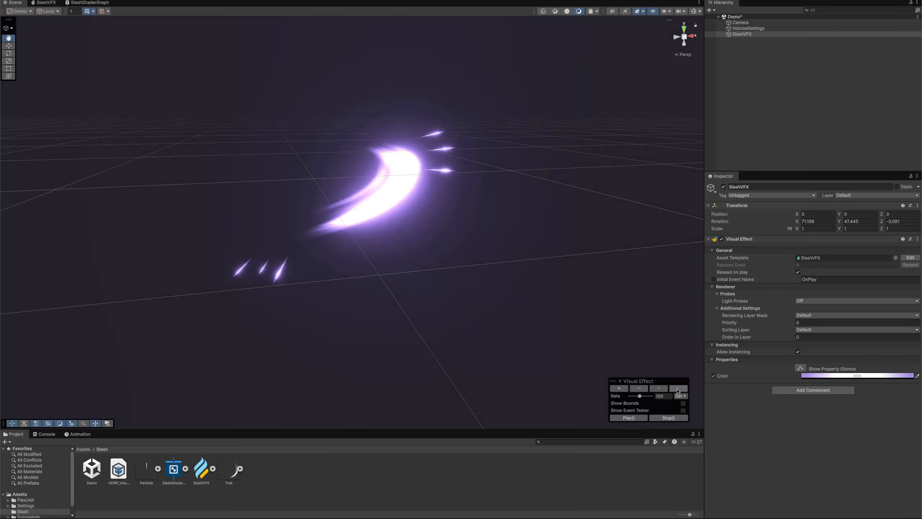
- Replay the slash effect several times from different viewing angles to examine the slash and its particle burst
{"action": "right_click_drag", "start_coordinate": [484, 236], "coordinate": [529, 264]}
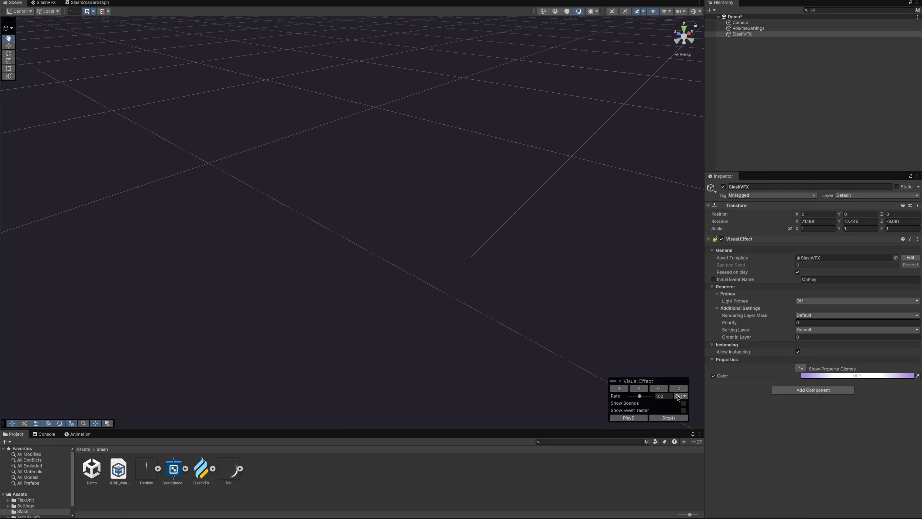
{"action": "left_click", "coordinate": [679, 389]}
{"action": "left_click", "coordinate": [678, 389]}
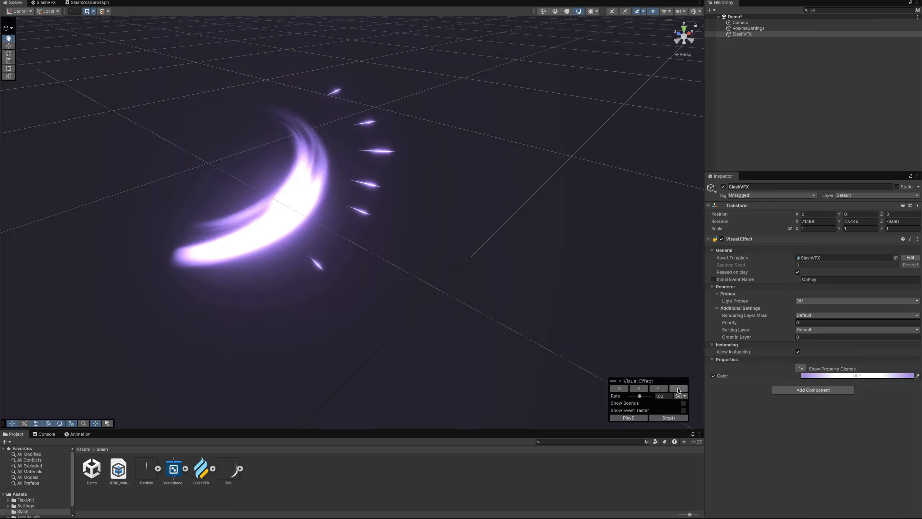
{"action": "left_click", "coordinate": [678, 389]}
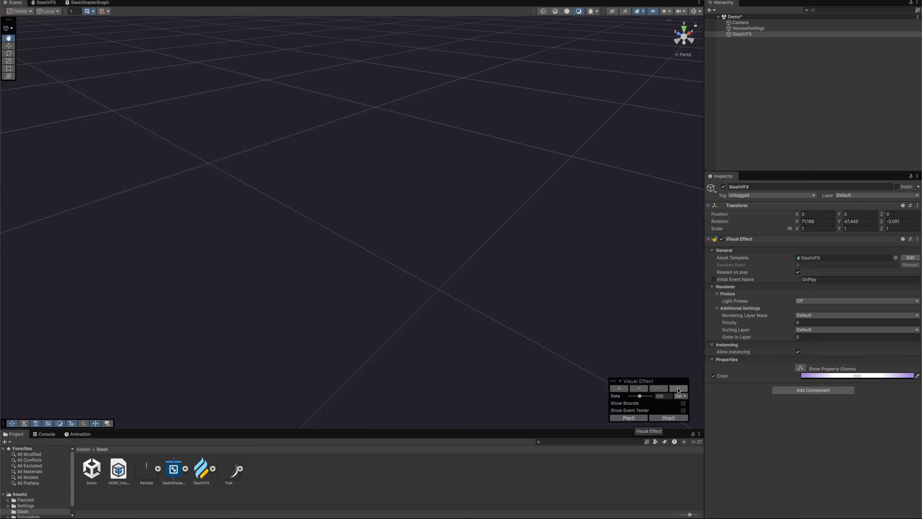
{"action": "left_click", "coordinate": [678, 389]}
{"action": "left_click_drag", "start_coordinate": [494, 295], "coordinate": [548, 286]}
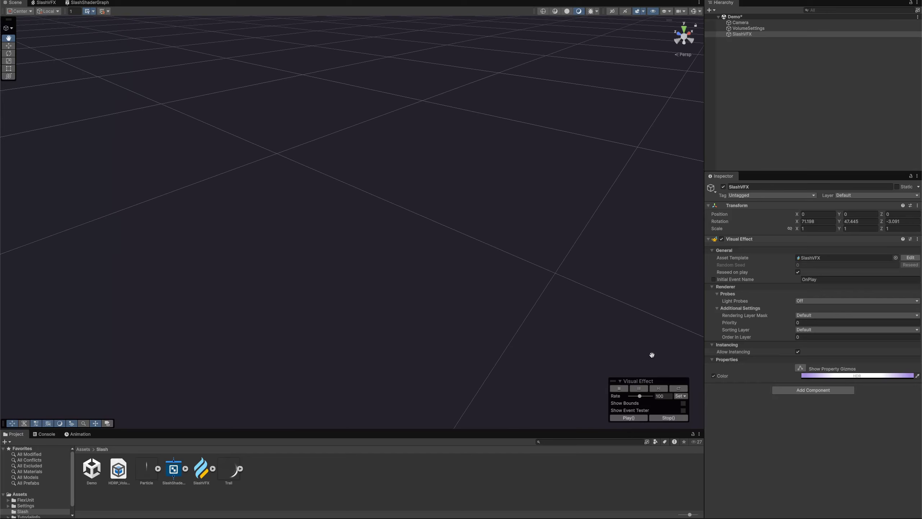
{"action": "left_click", "coordinate": [679, 389]}
{"action": "left_click", "coordinate": [680, 389]}
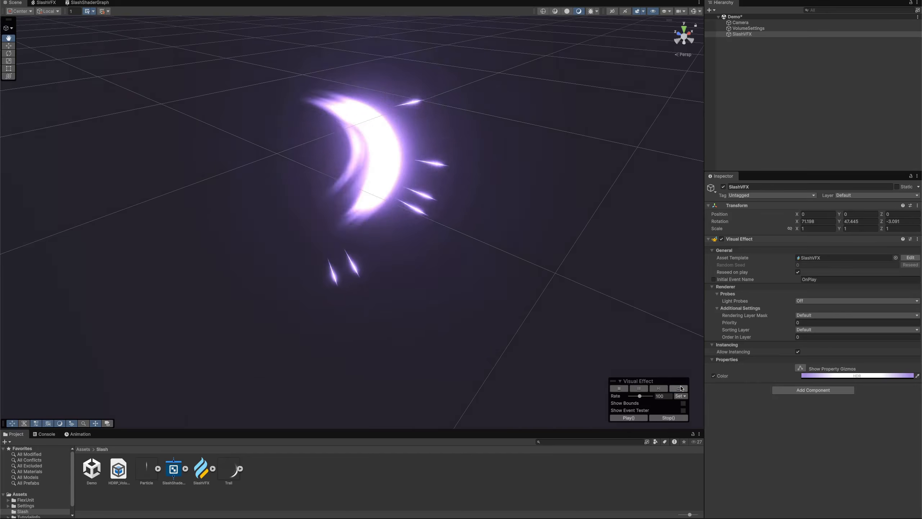
{"action": "left_click", "coordinate": [679, 388]}
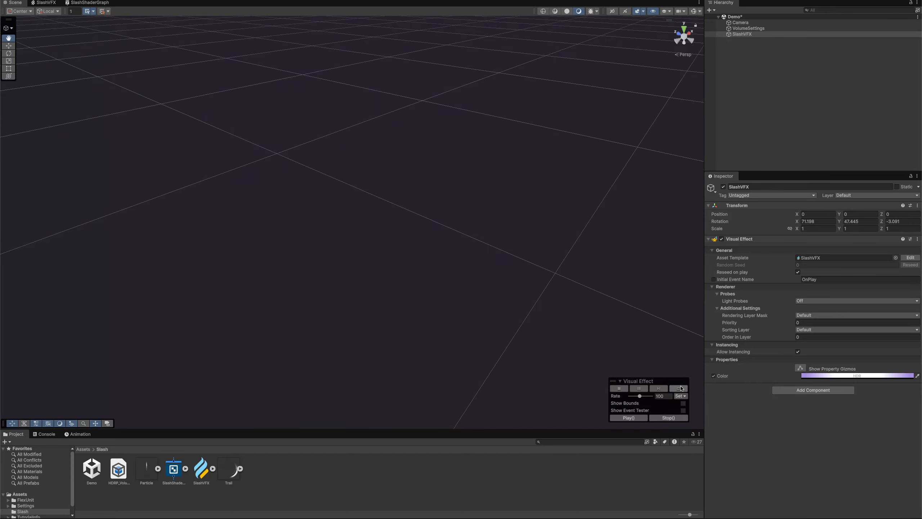